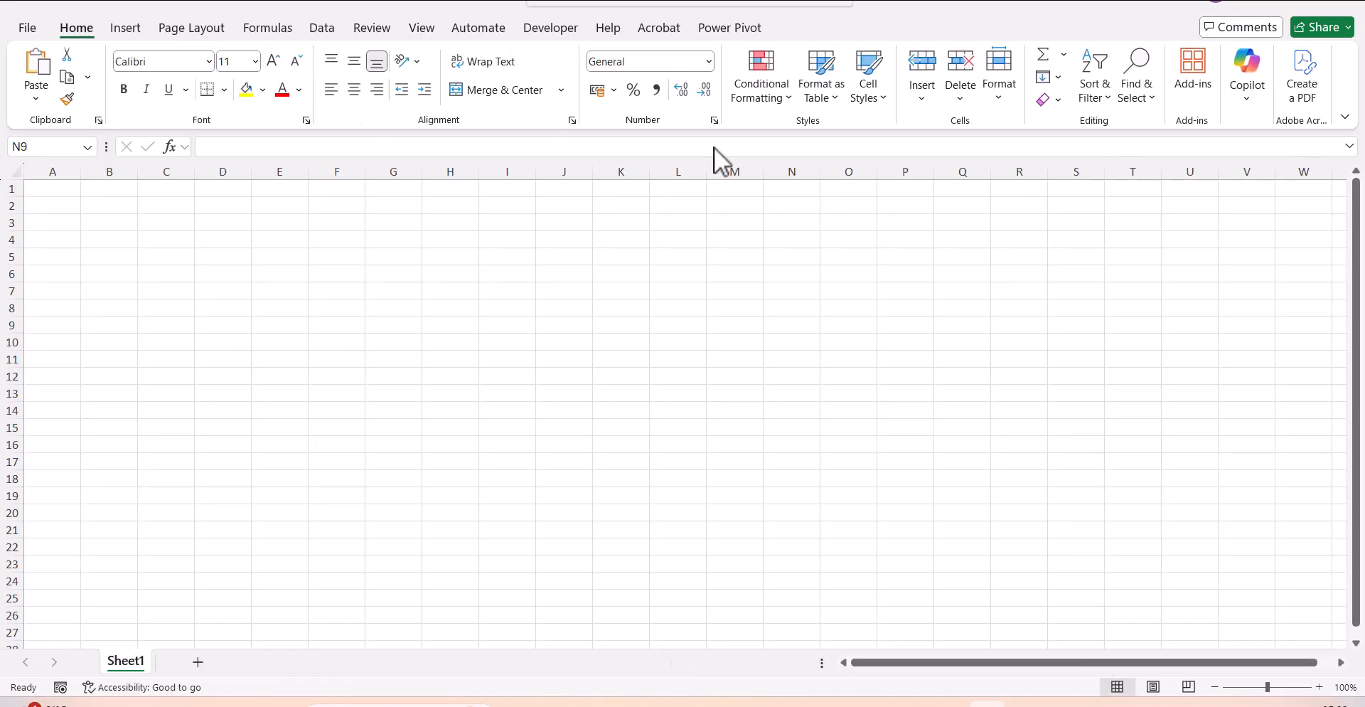
Draw a tall rectangle shape about 9.1 cm high and 2.73 cm wide over rows 3 to 20 of columns D and E.
click(132, 30)
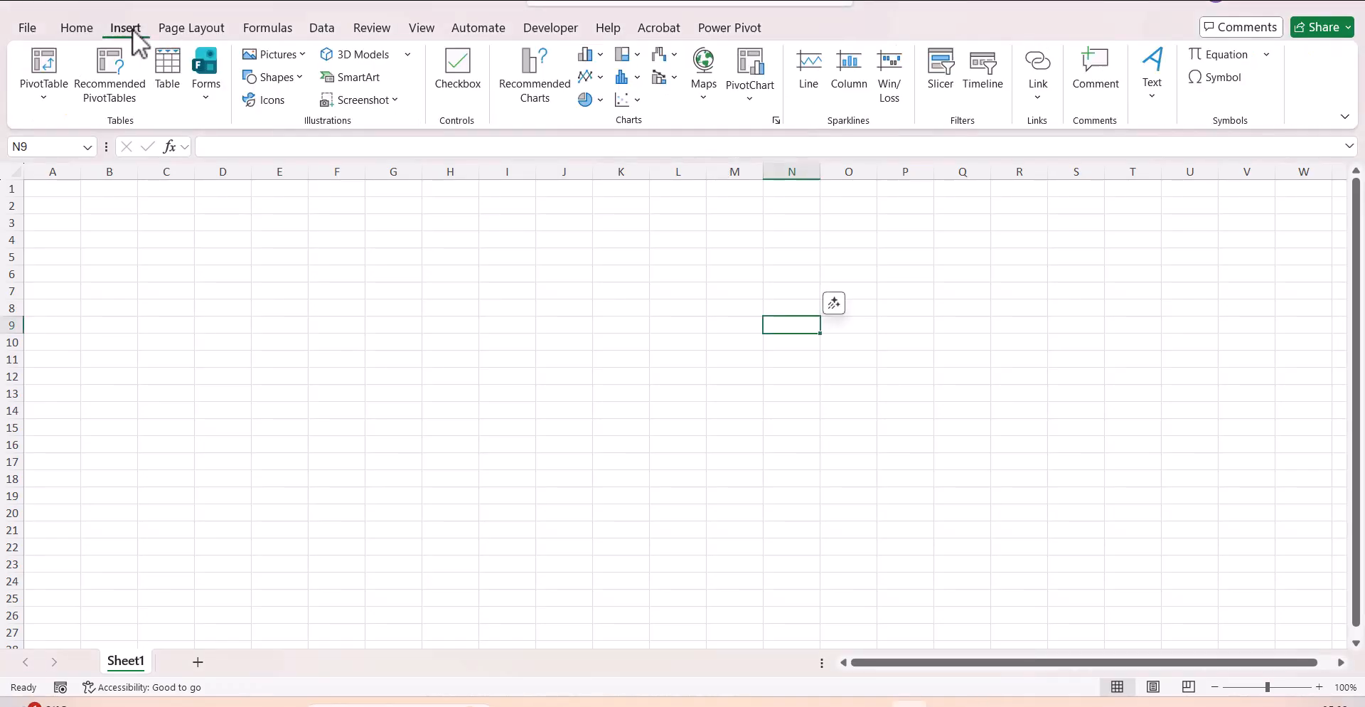
click(297, 79)
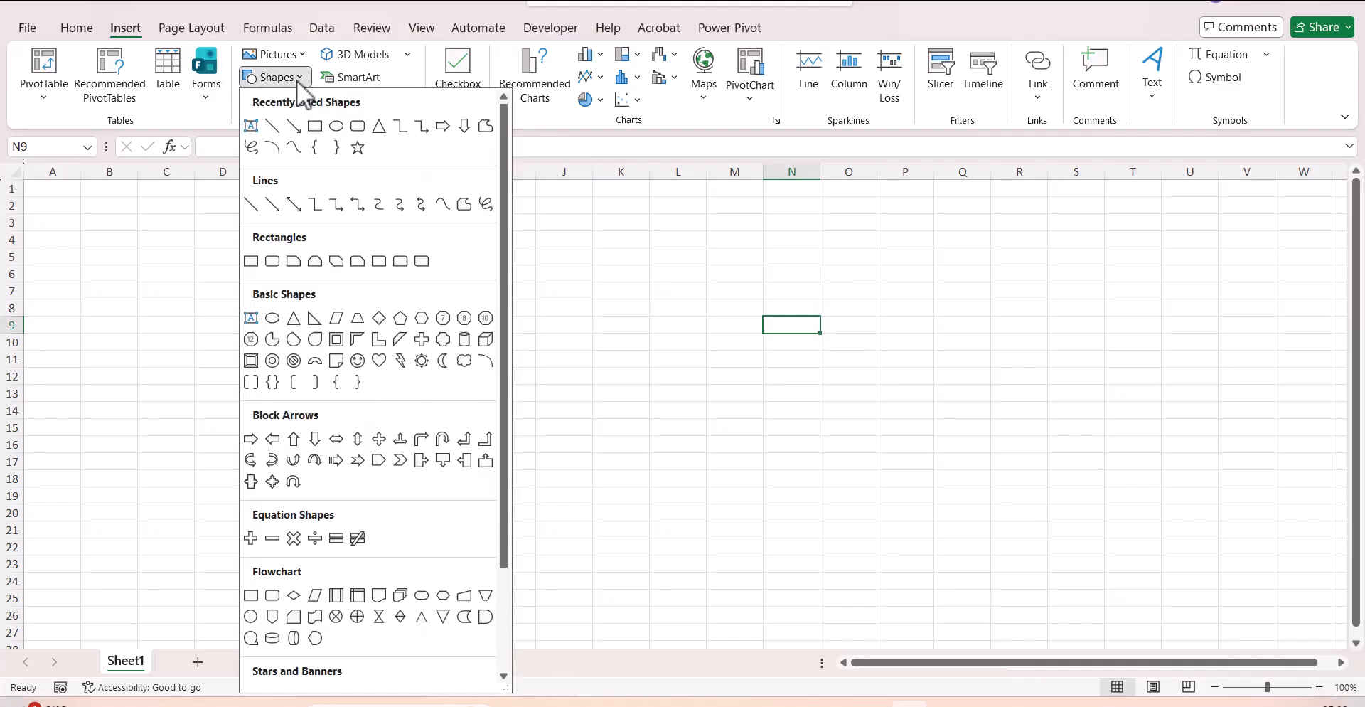
click(315, 125)
drag(213, 216, 305, 523)
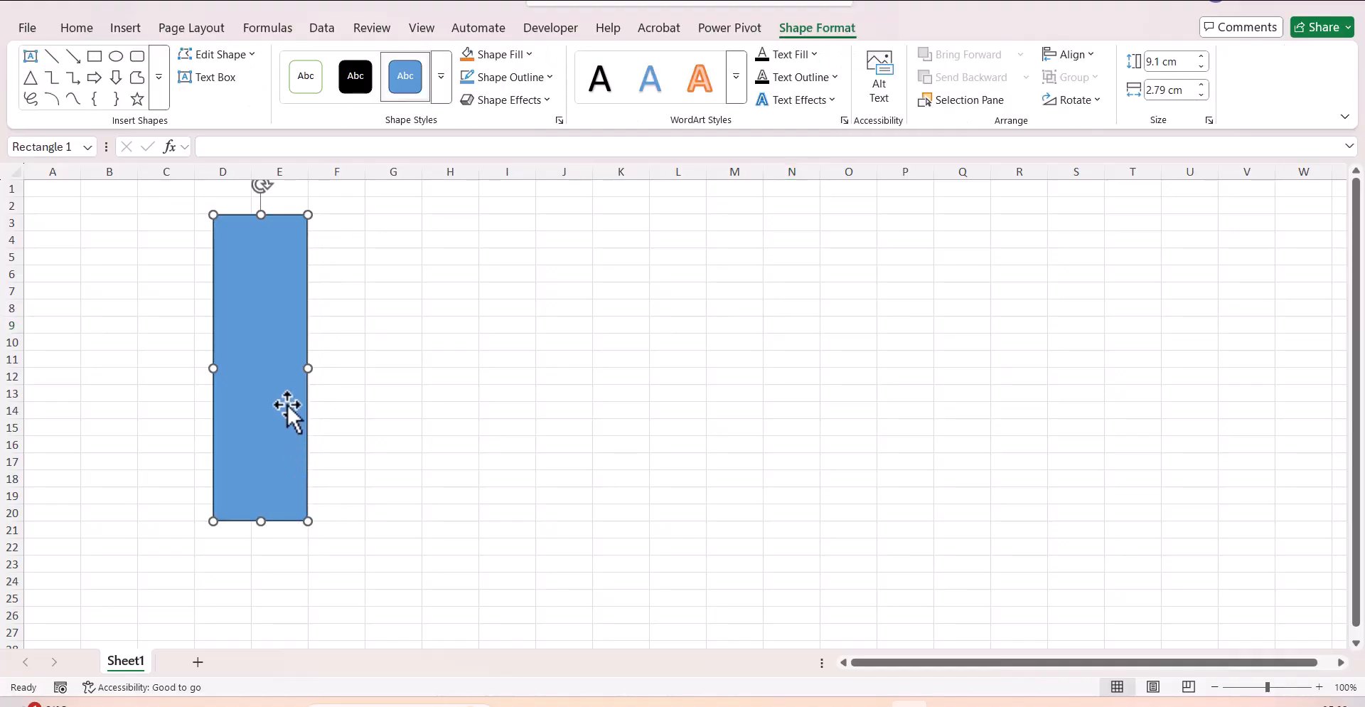
drag(308, 368, 305, 374)
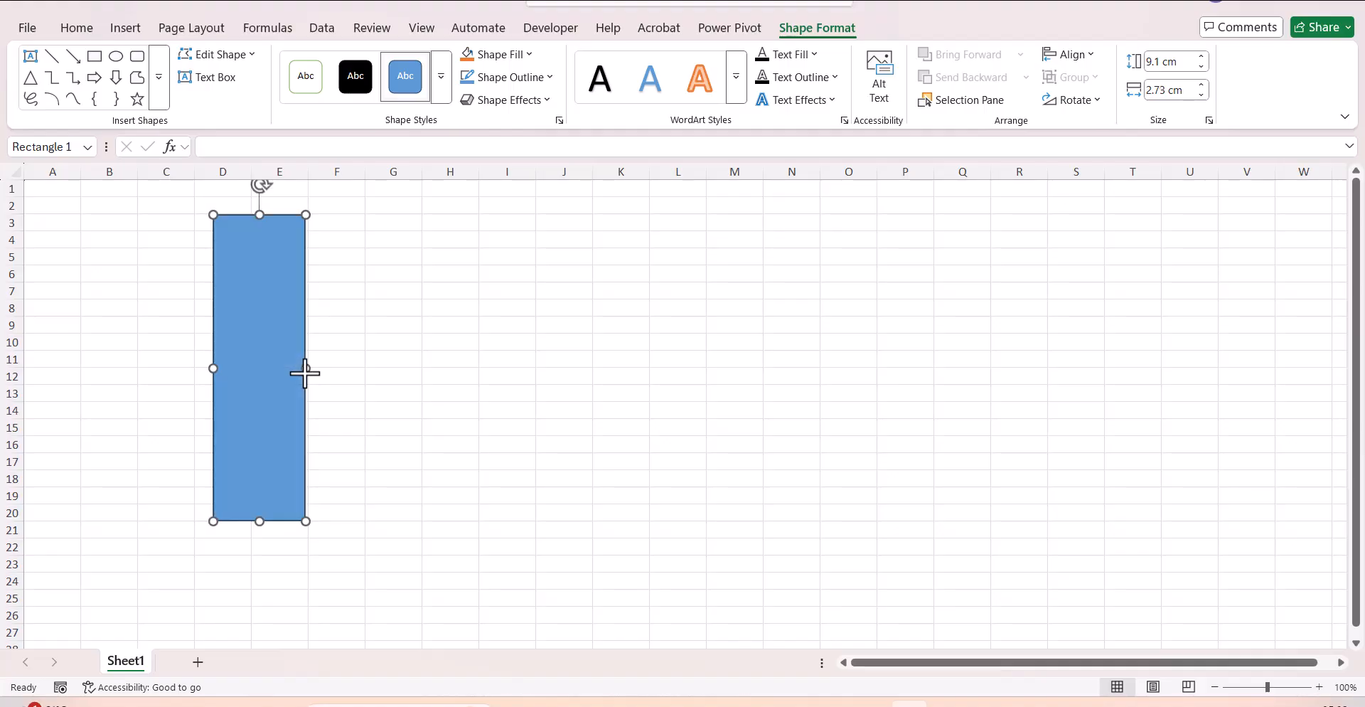
Remove the rectangle's outline and deselect the shape.
click(550, 78)
key(Escape)
click(553, 406)
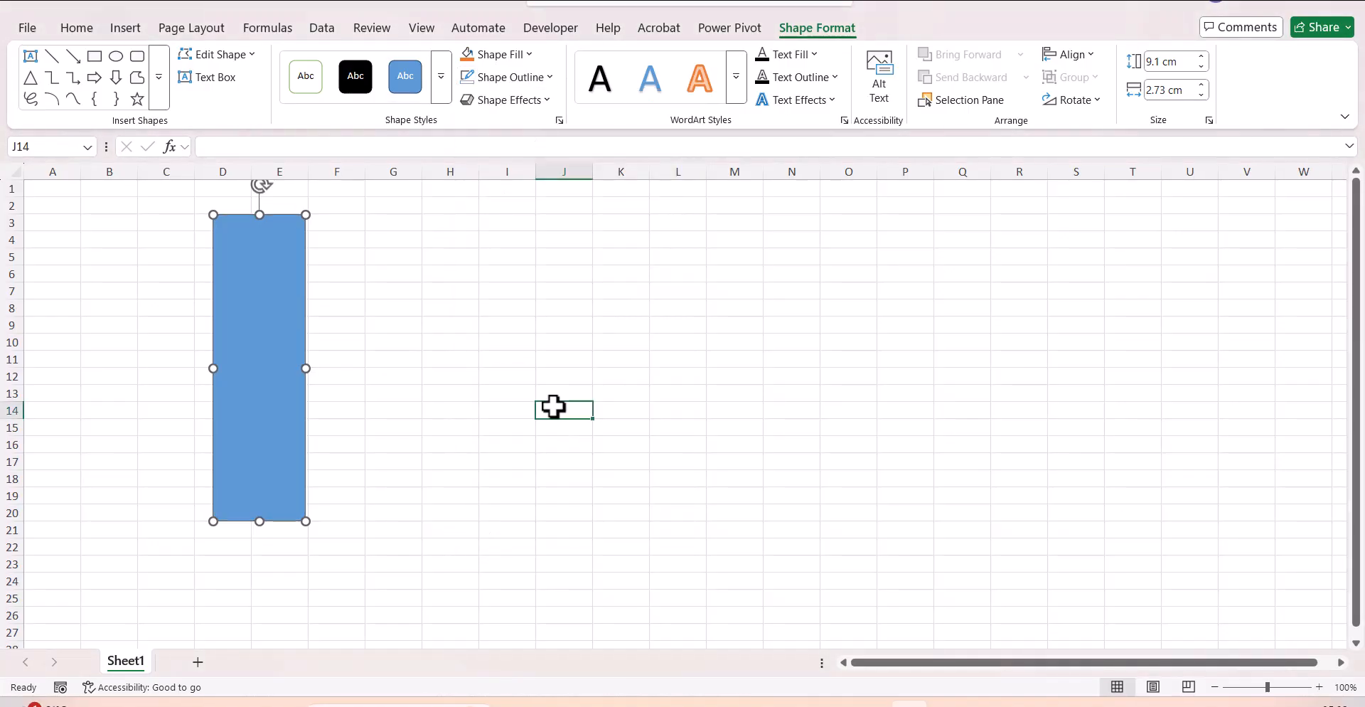
Open the rectangle's shape formatting options and change its fill to a gradient fill.
click(285, 494)
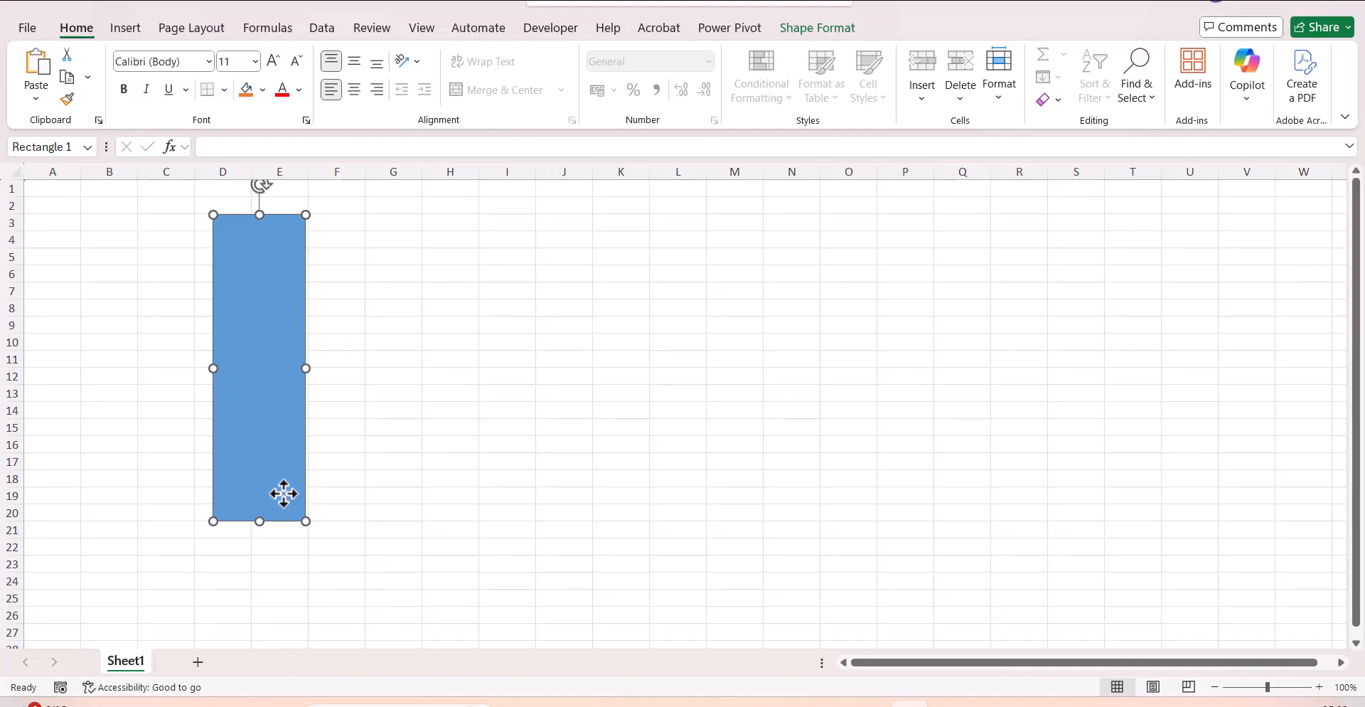
right_click(284, 494)
click(354, 476)
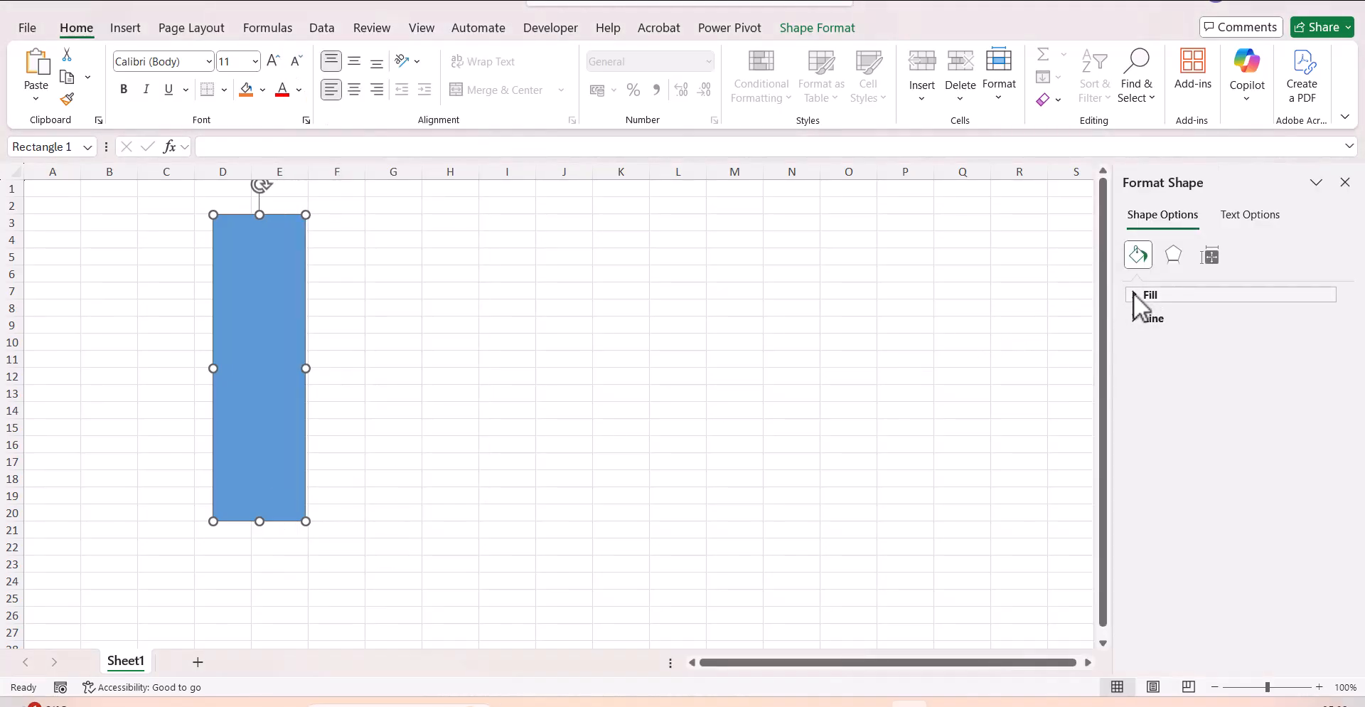
click(1134, 294)
click(1149, 363)
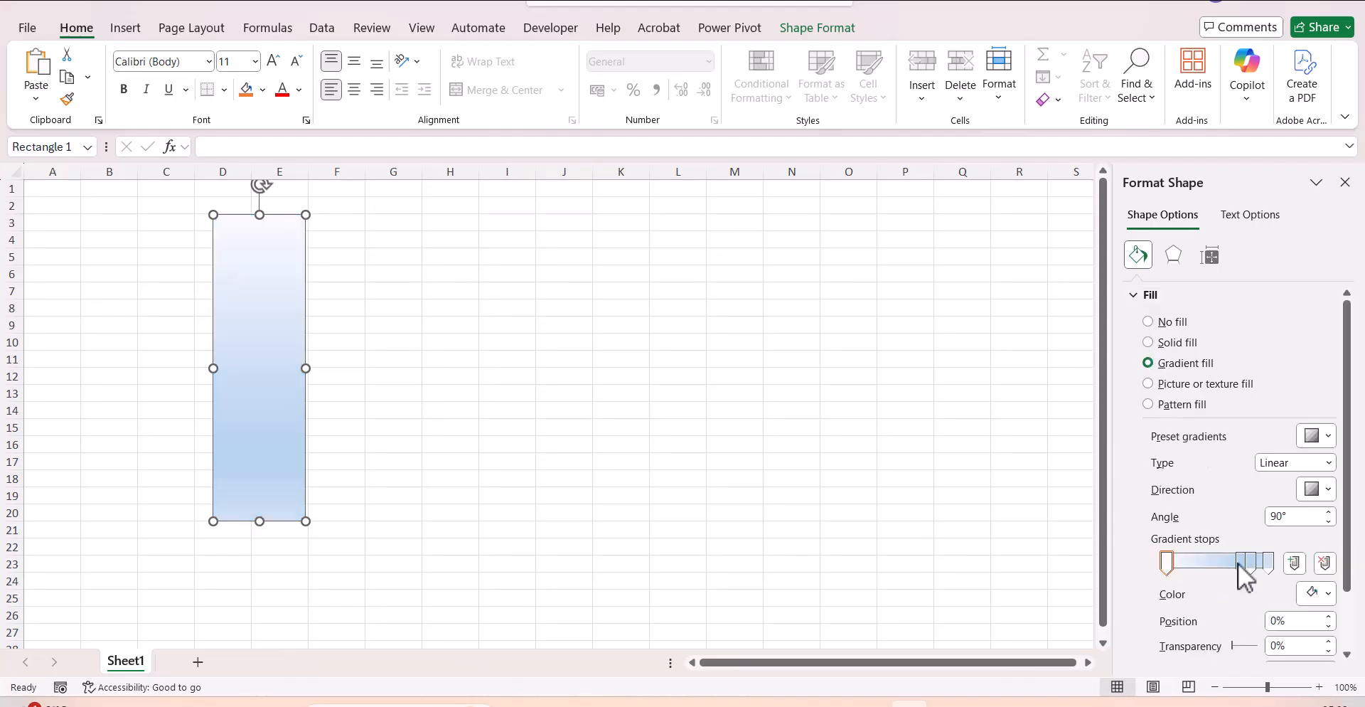
Reduce the gradient to two stops, moving the remaining inner stop to 0% and keeping the other at 100%.
click(1324, 563)
click(1325, 565)
drag(1254, 569, 1166, 577)
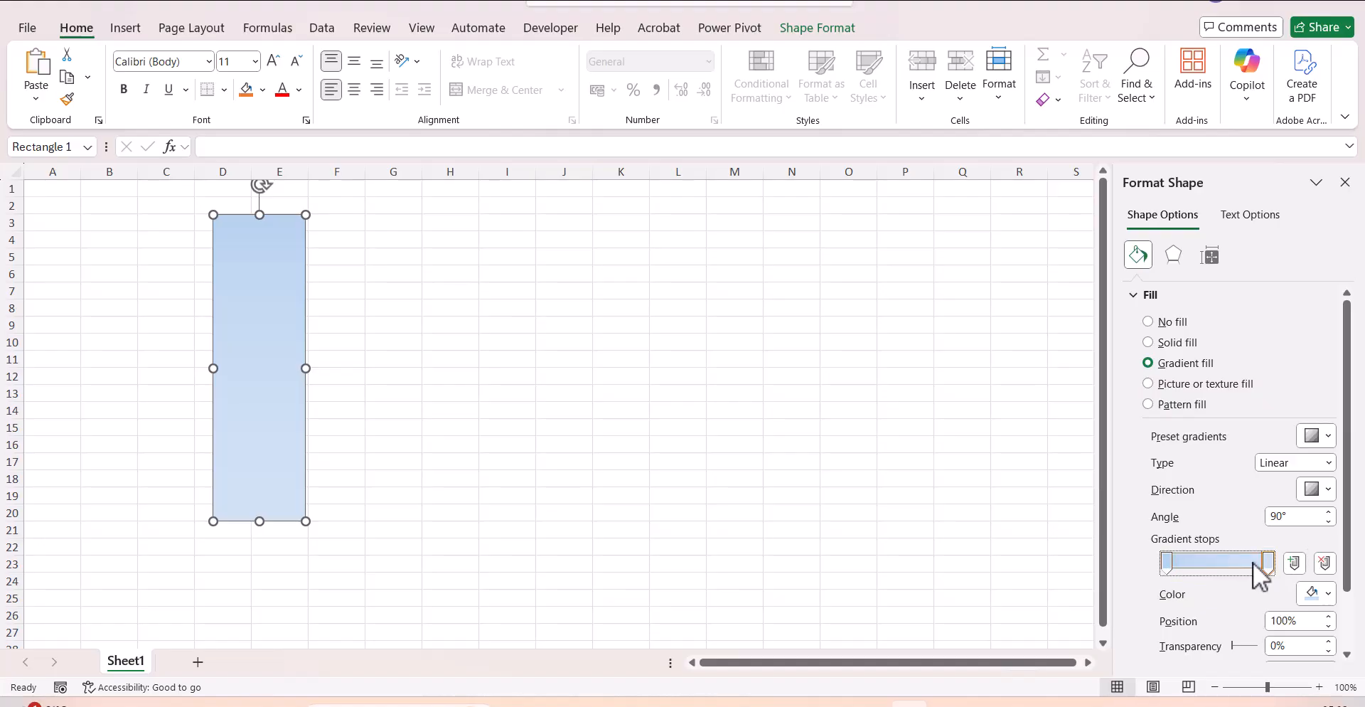
Add two gradient stops to the rectangle's fill, positioned at 20% and 40%.
click(1295, 562)
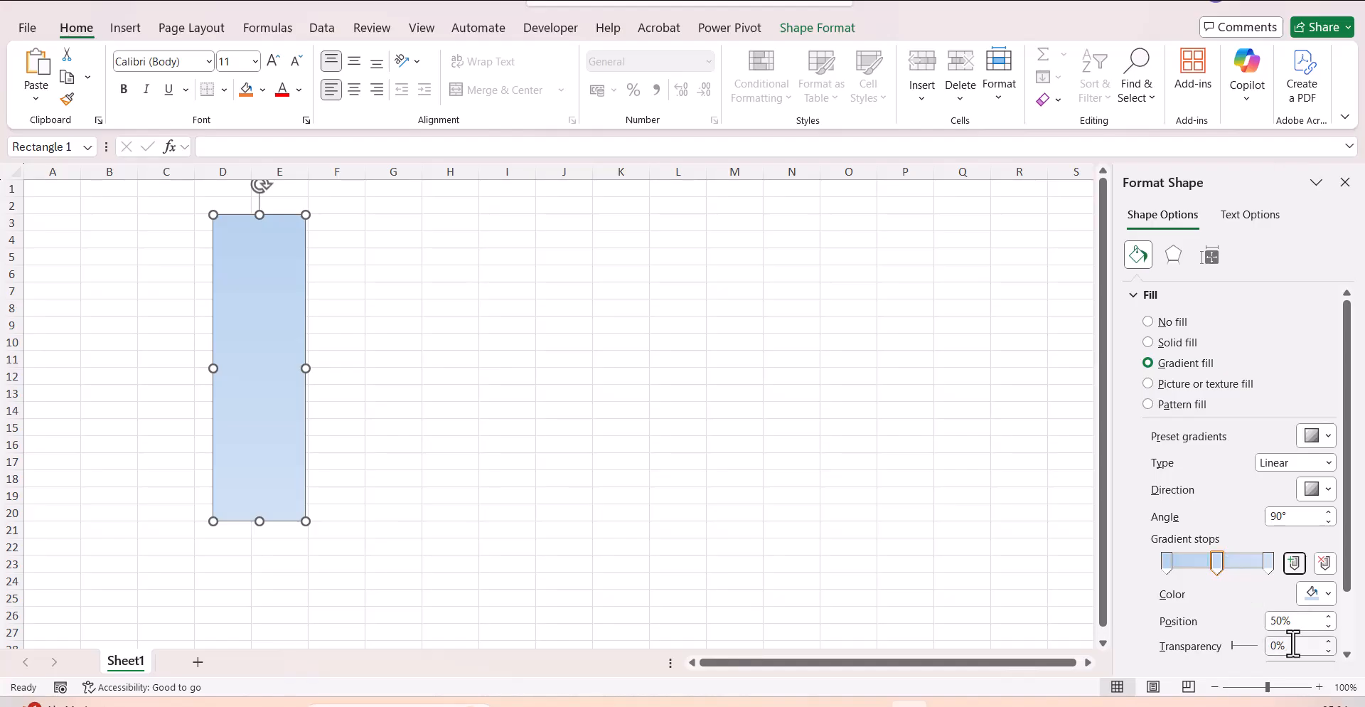
click(1299, 619)
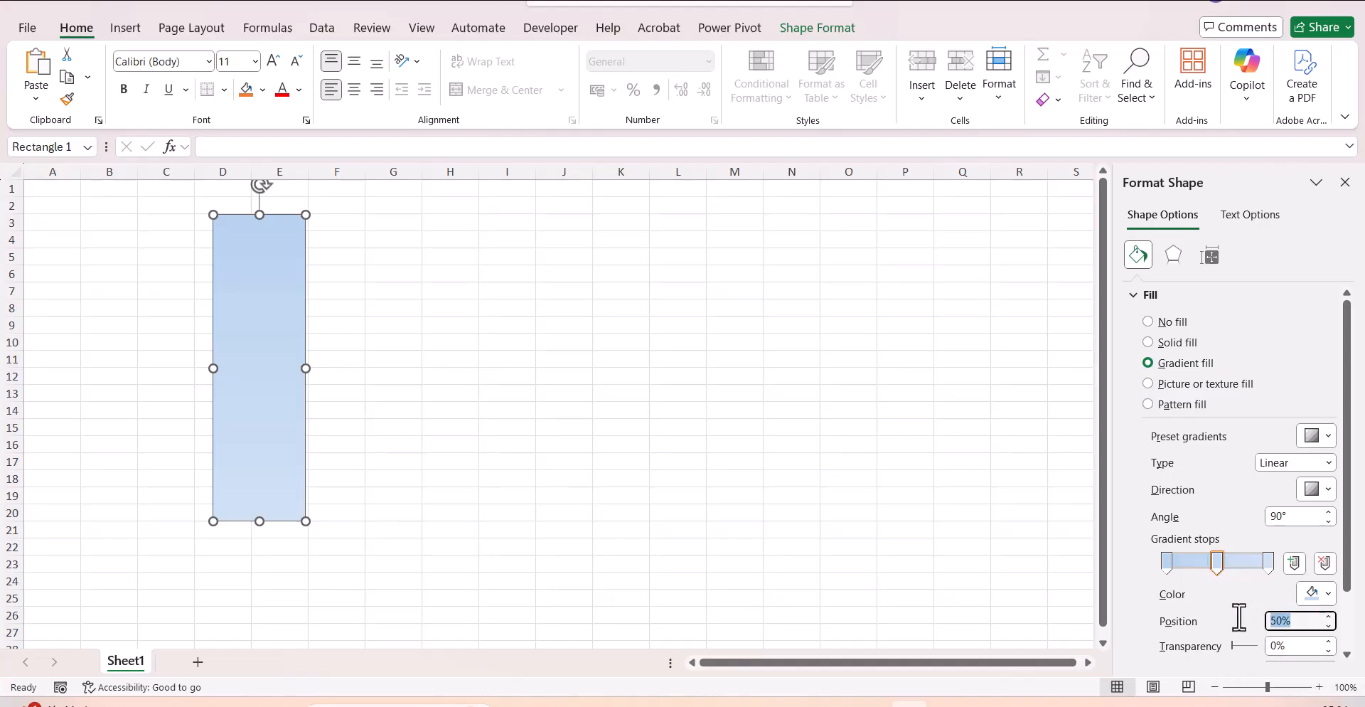
text(20)
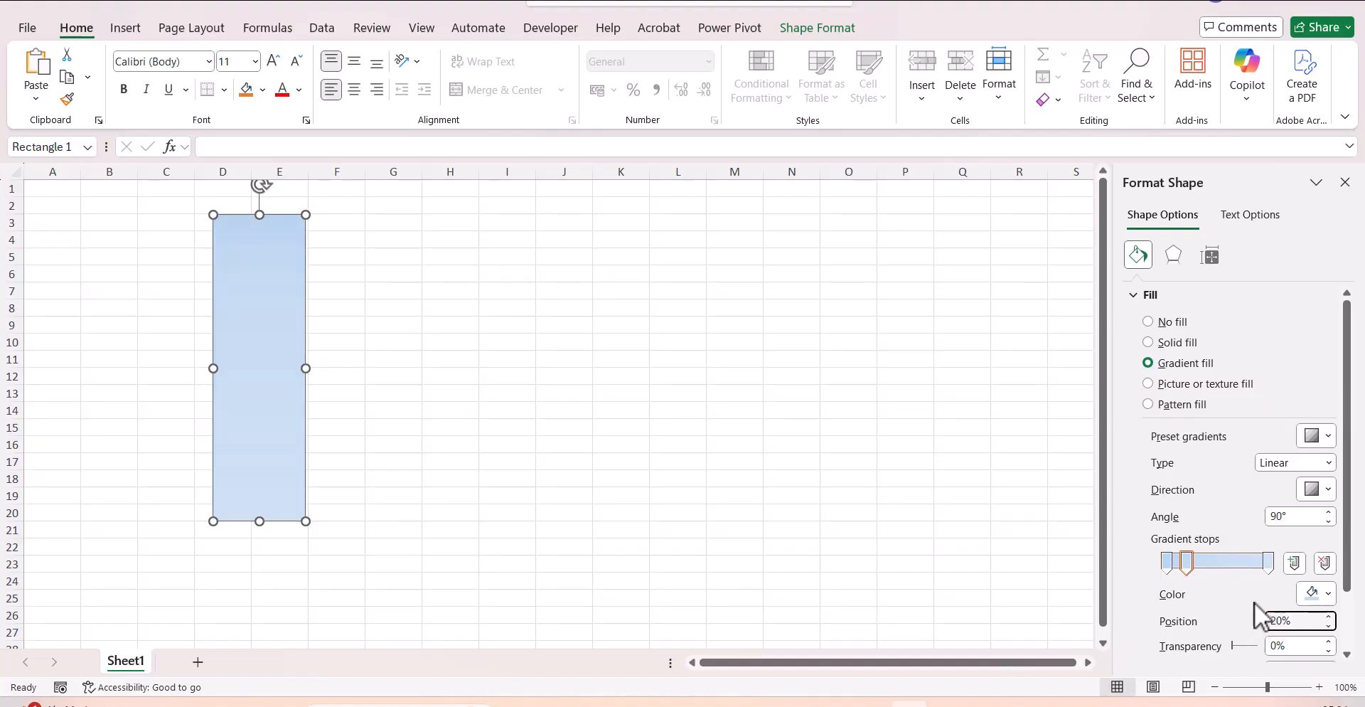
click(1294, 563)
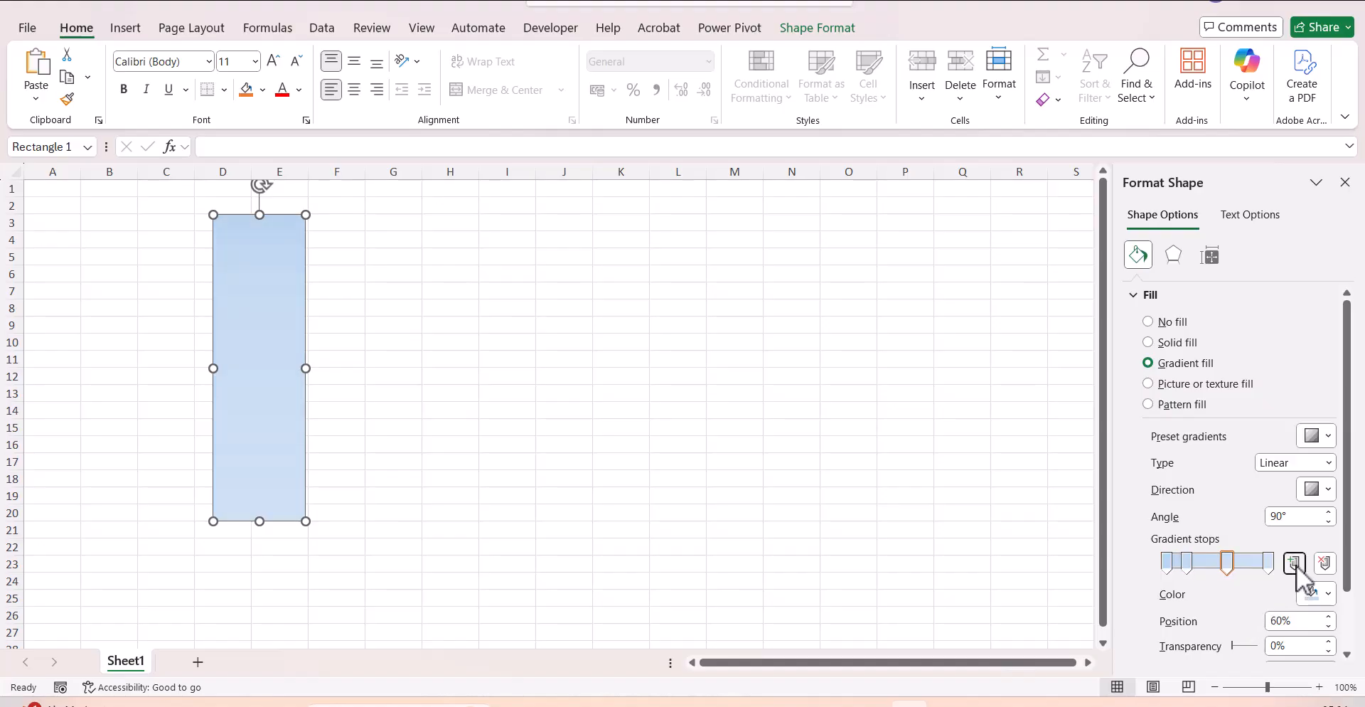
click(1298, 620)
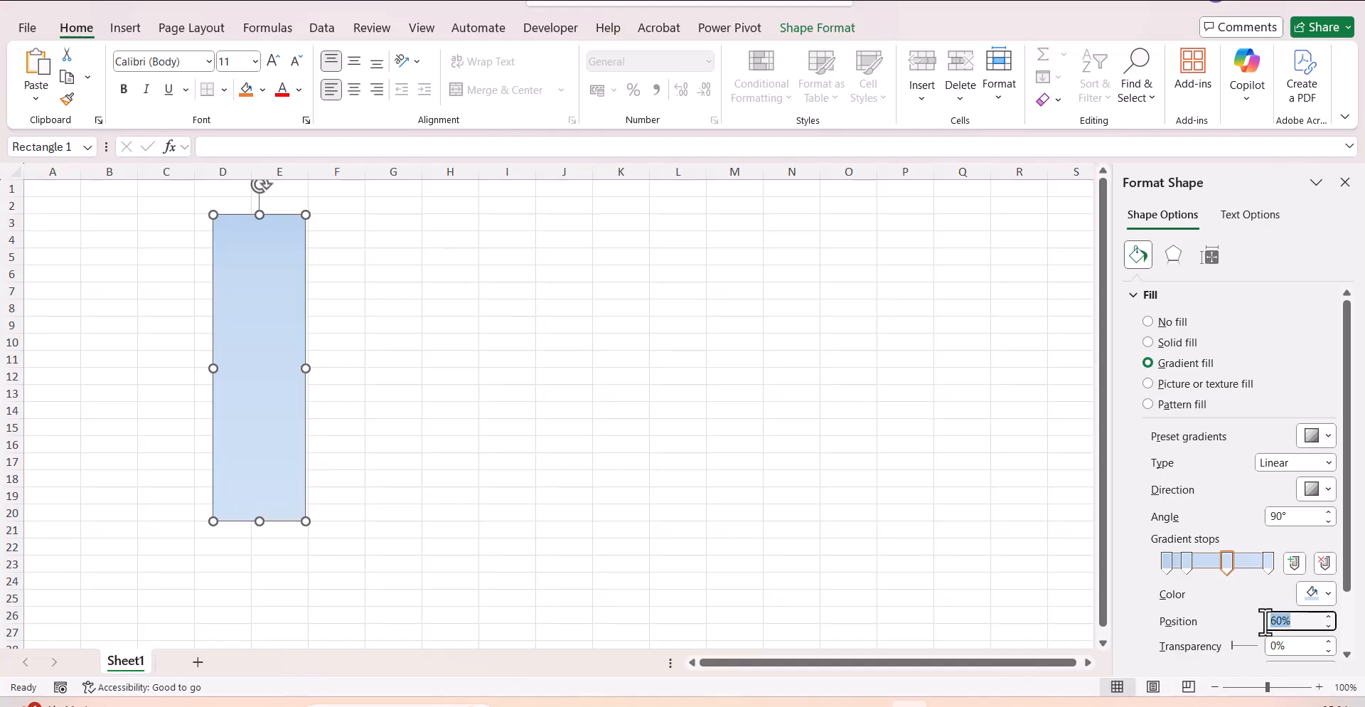
text(40)
Add two more gradient stops at 60% and 80%, and deselect the rectangle.
click(1294, 564)
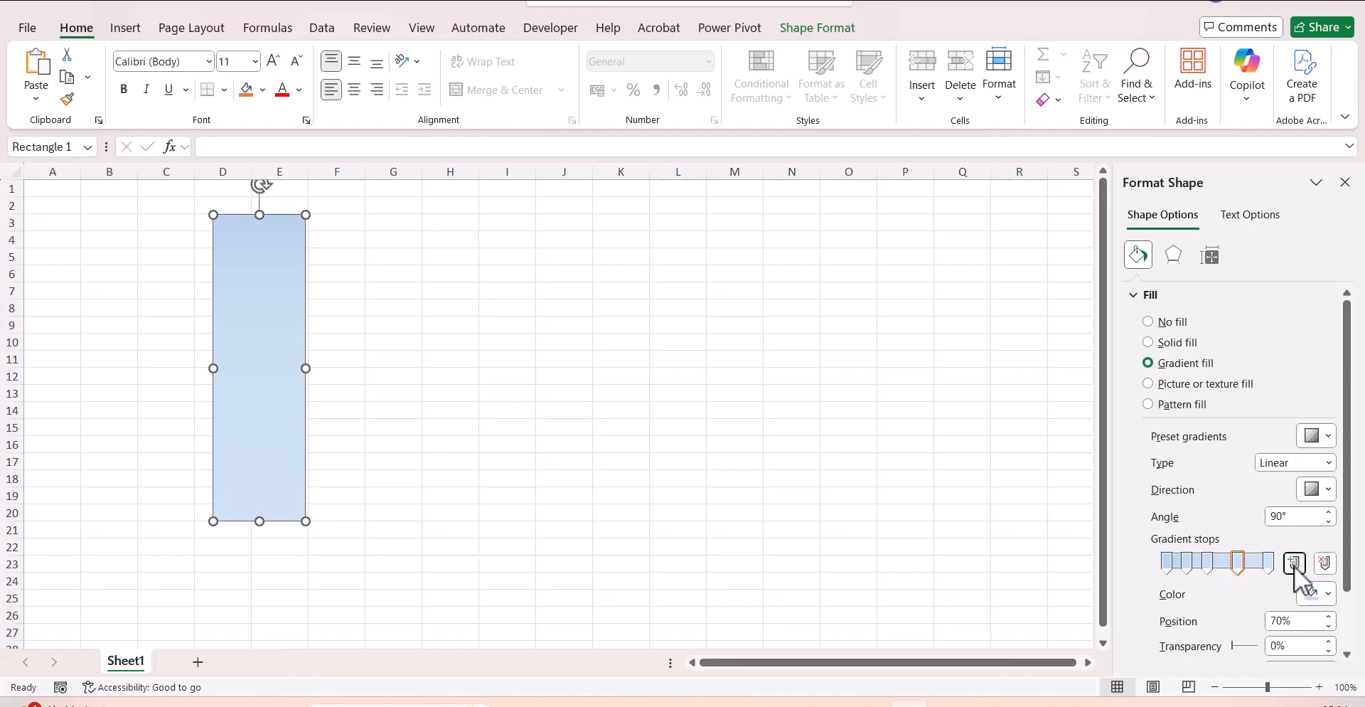
click(1294, 620)
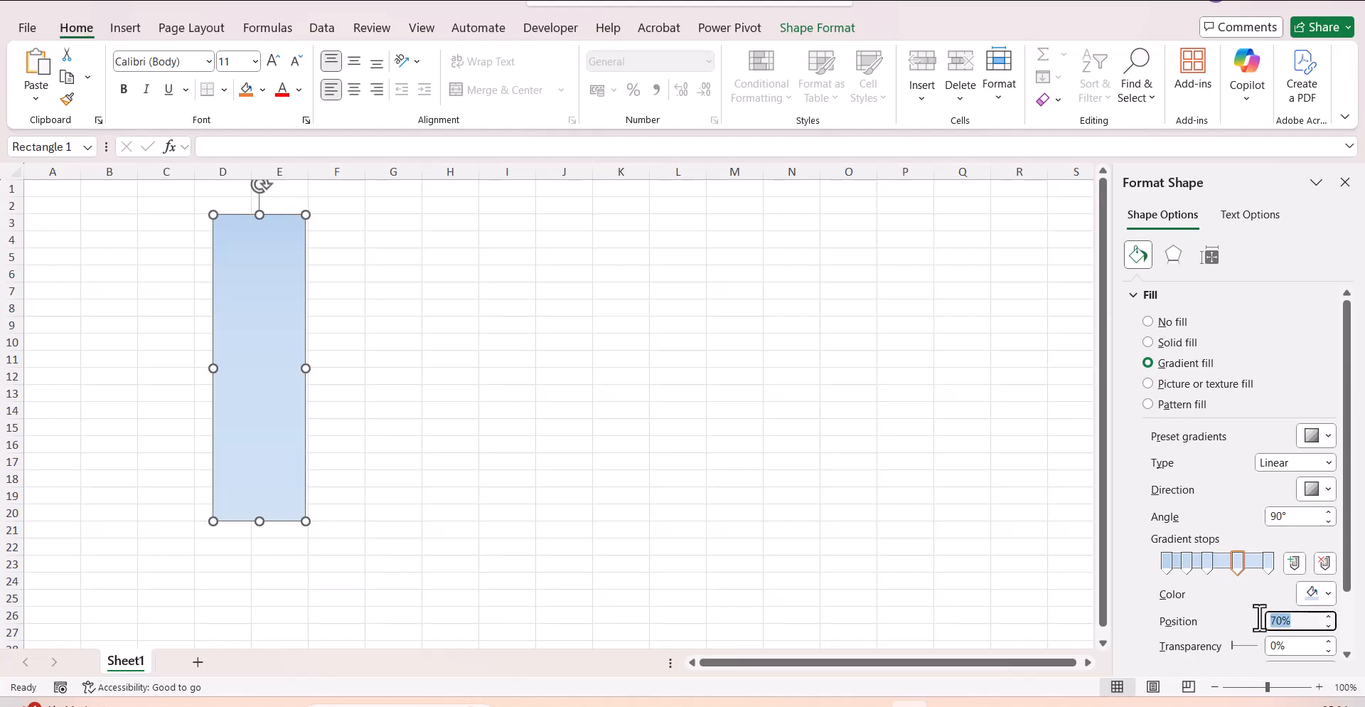
text(60)
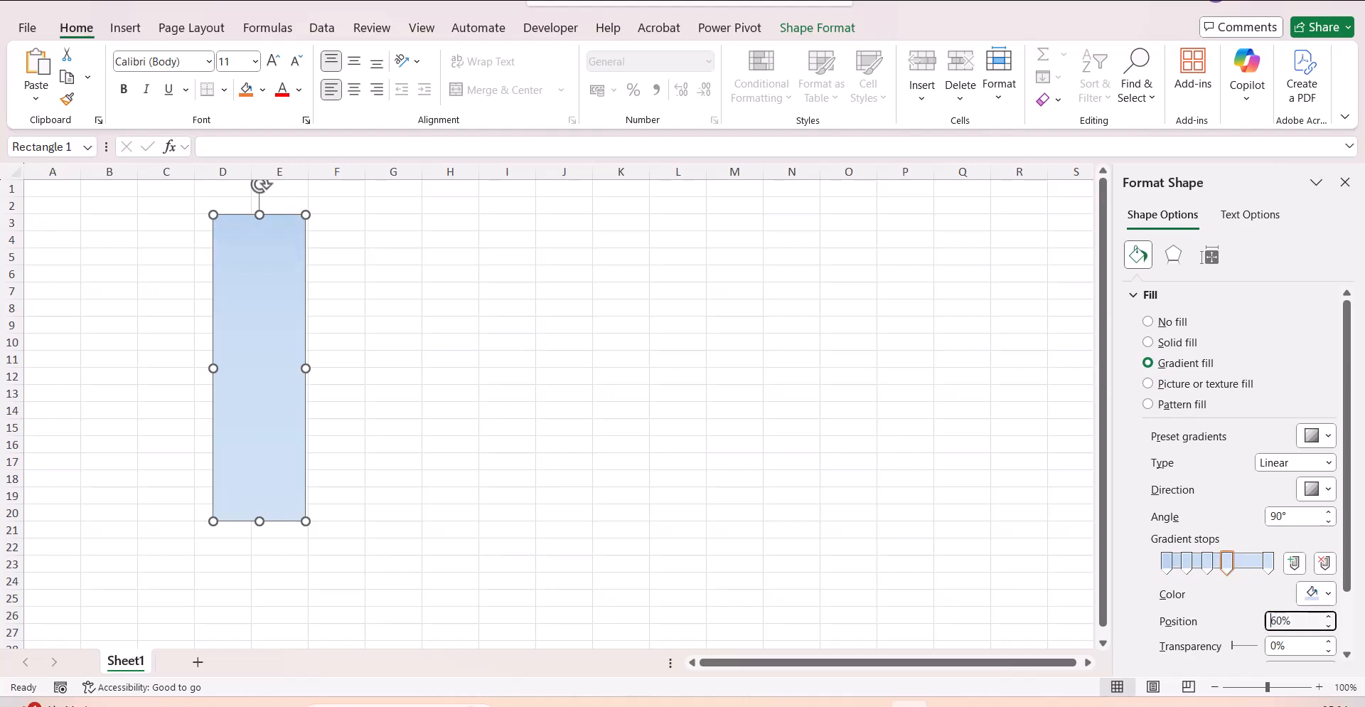
click(1293, 564)
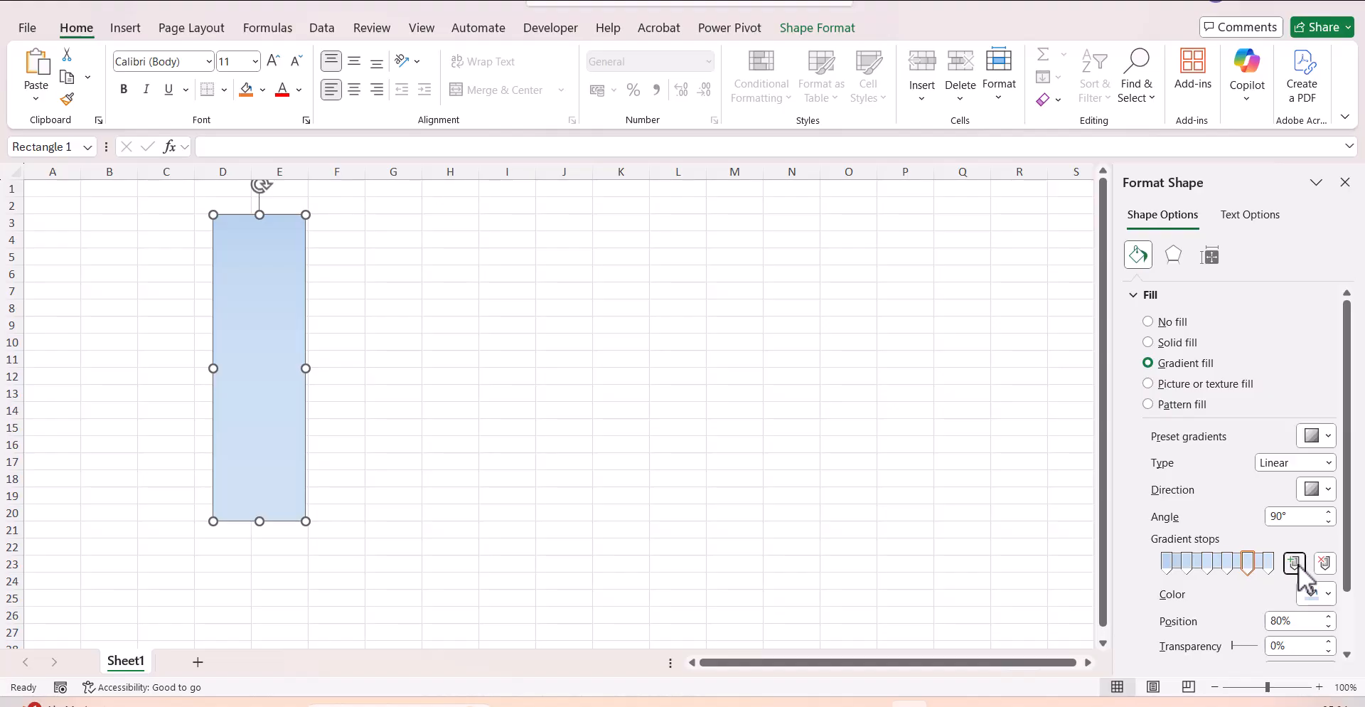
click(1279, 621)
text(80)
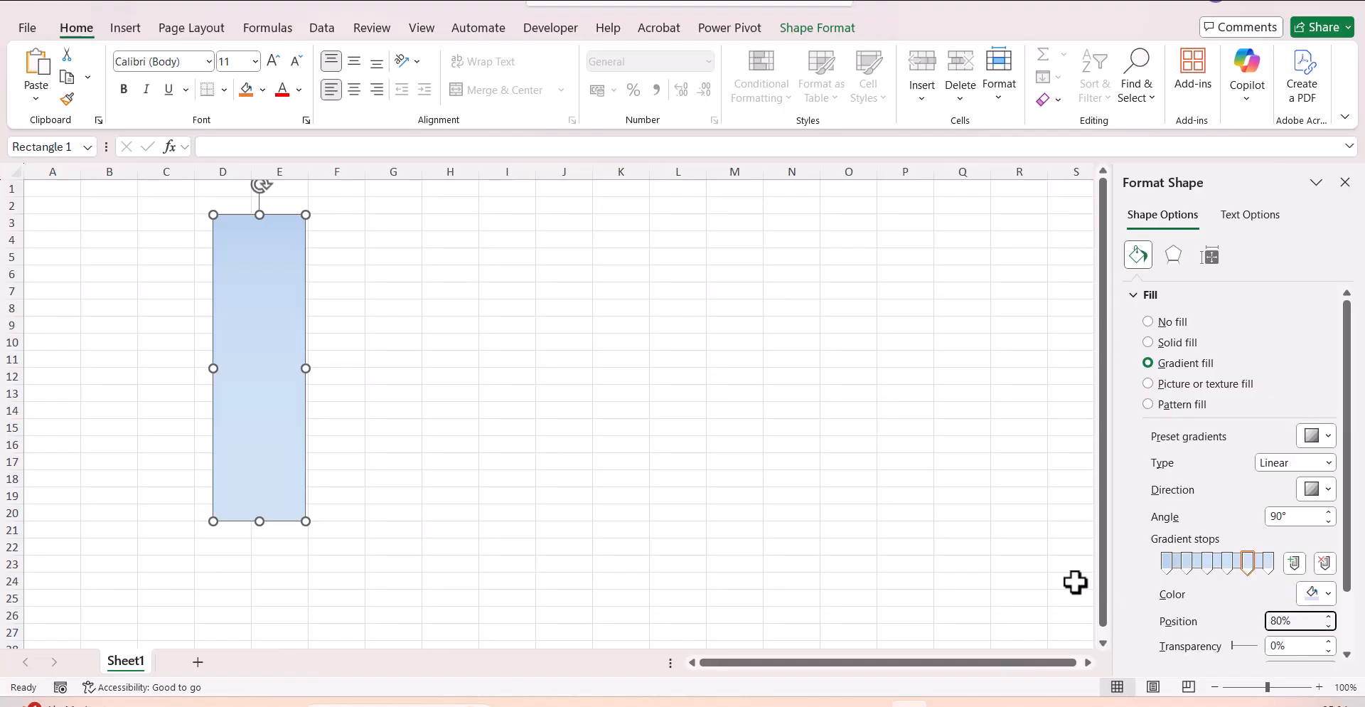
click(1020, 563)
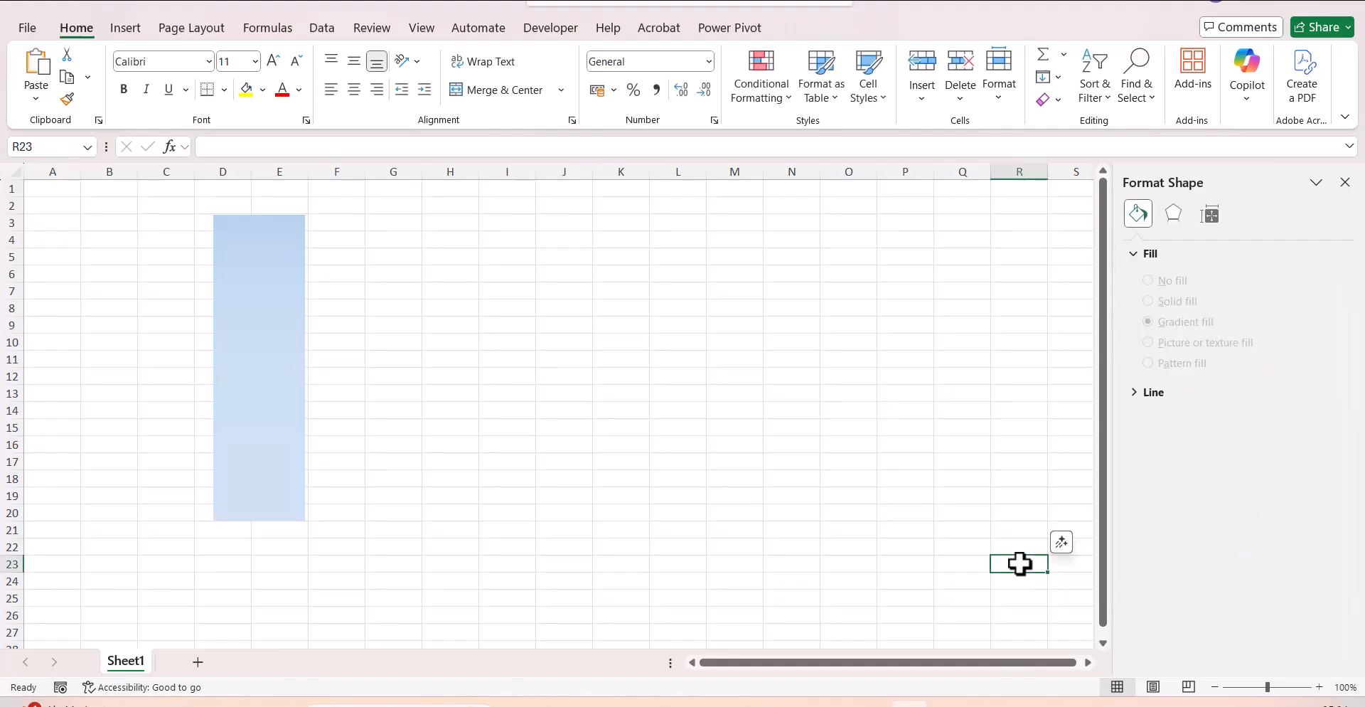
Set the angle of the rectangle's linear gradient to 0°.
click(267, 398)
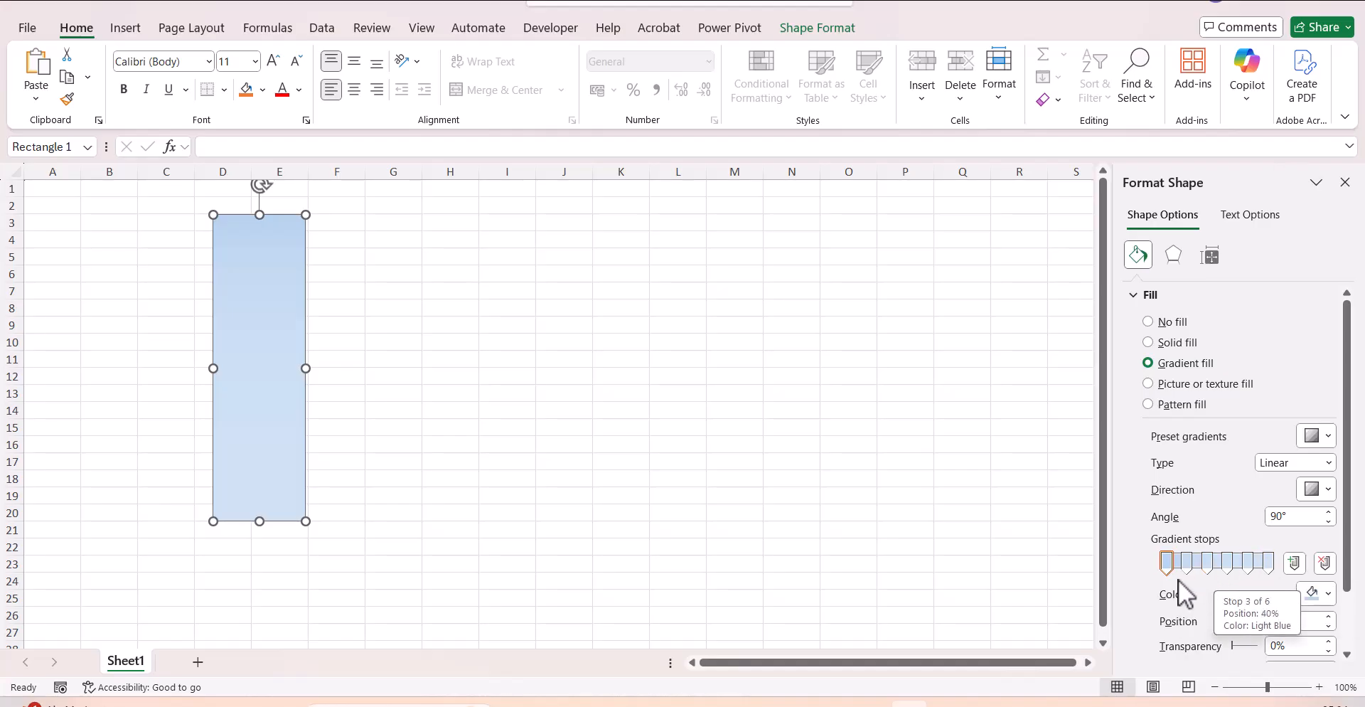
click(1308, 510)
text(0)
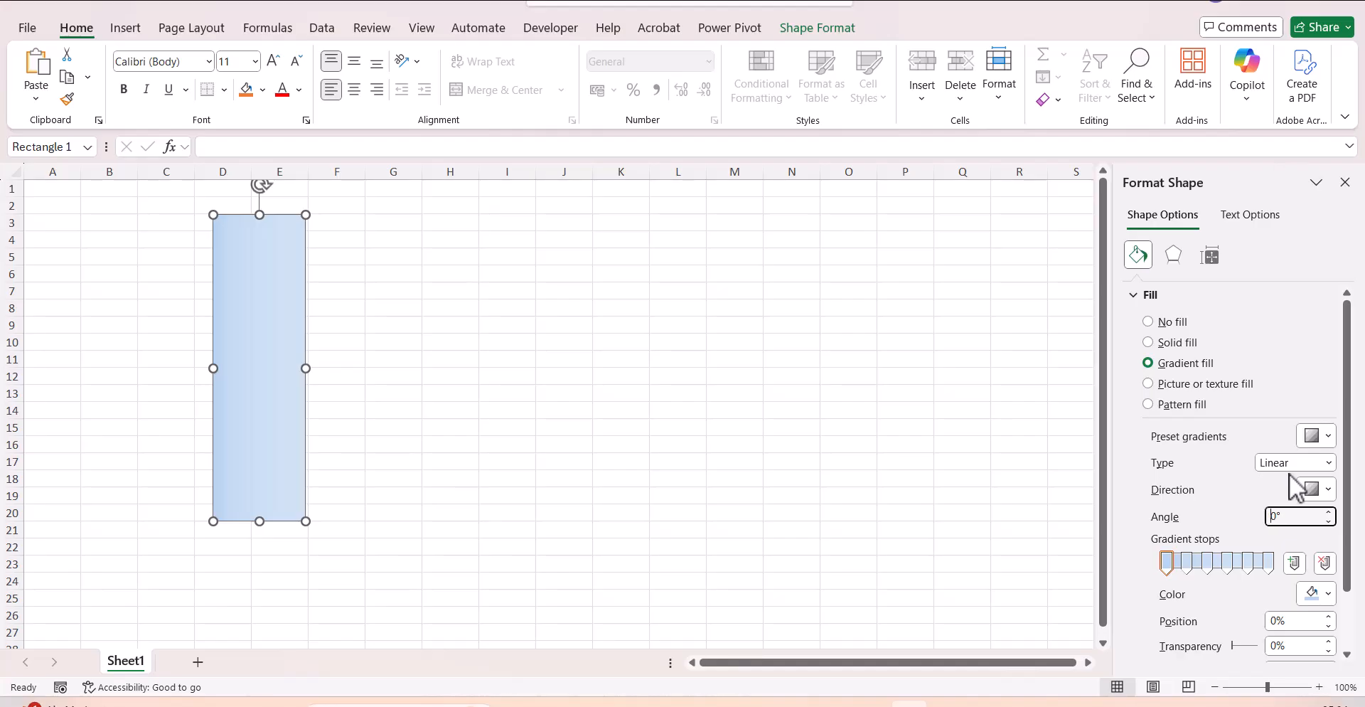
click(777, 423)
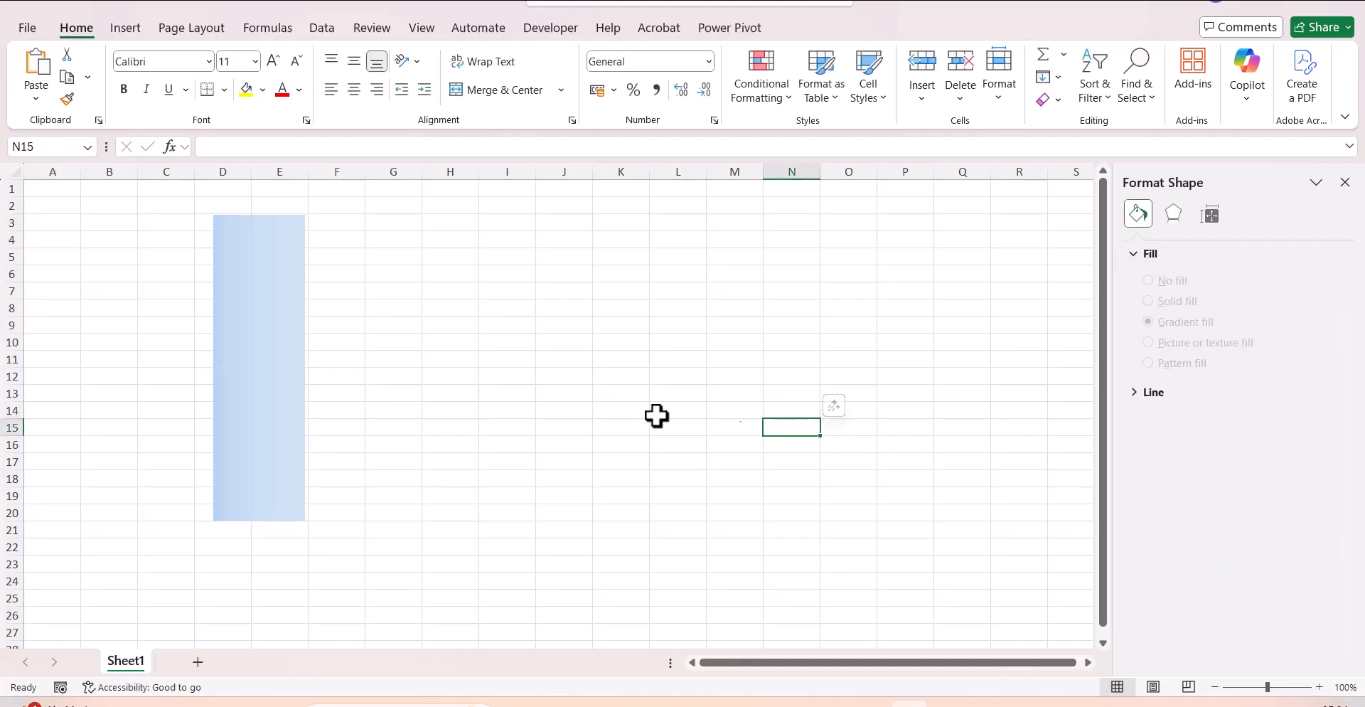
Color the rectangle's first and last gradient stops, at 0% and 100%, black.
click(248, 419)
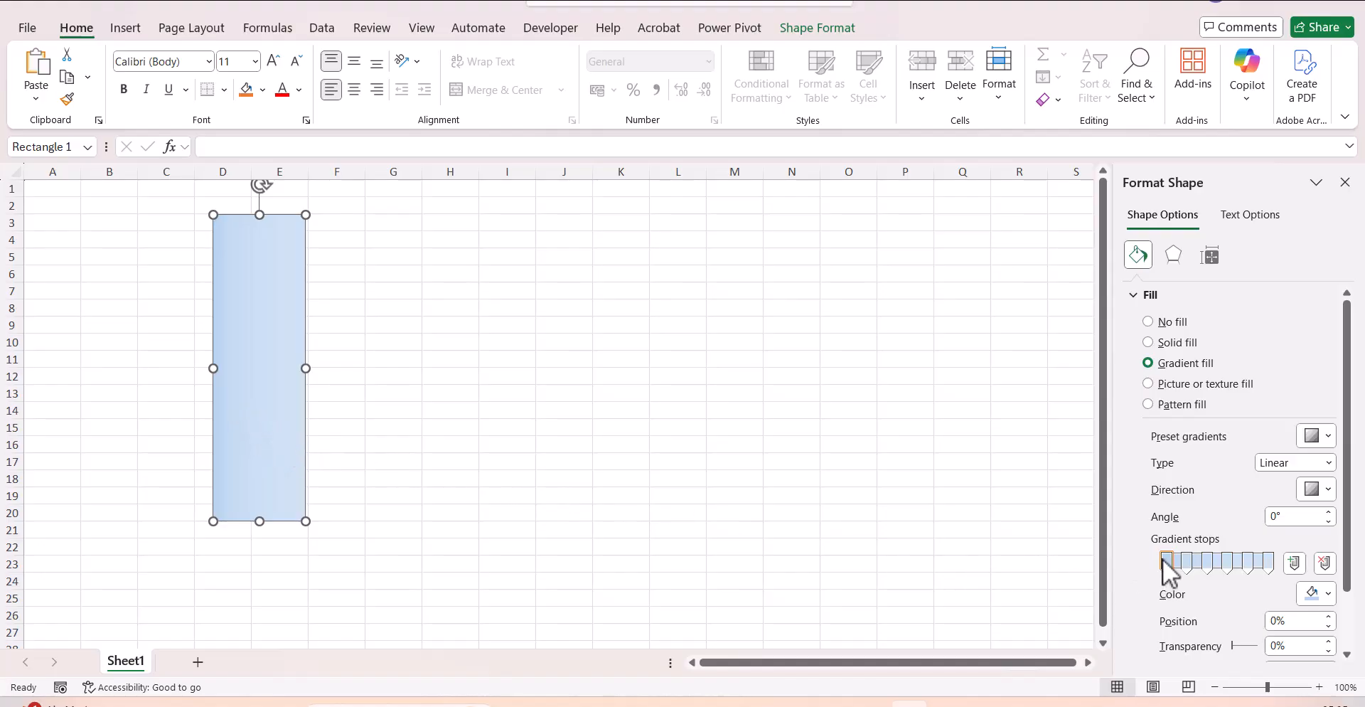
click(1327, 595)
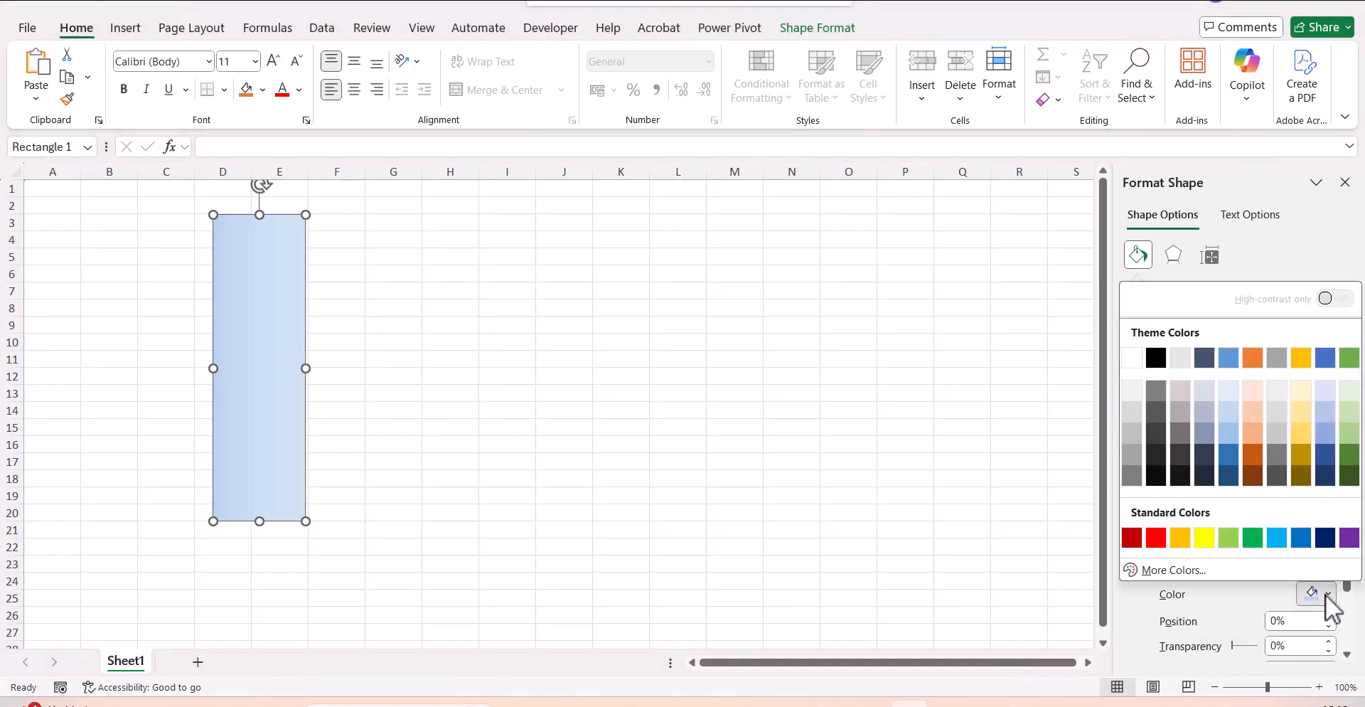
click(1155, 358)
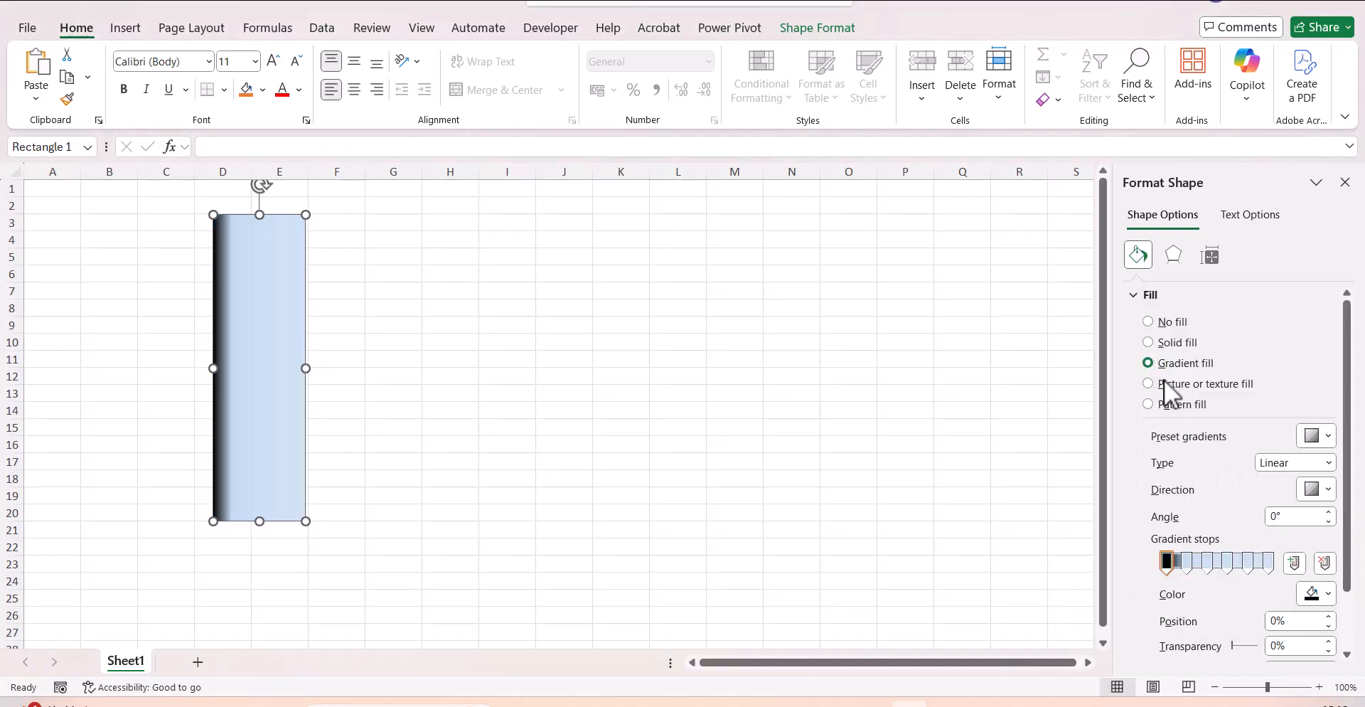
click(1270, 568)
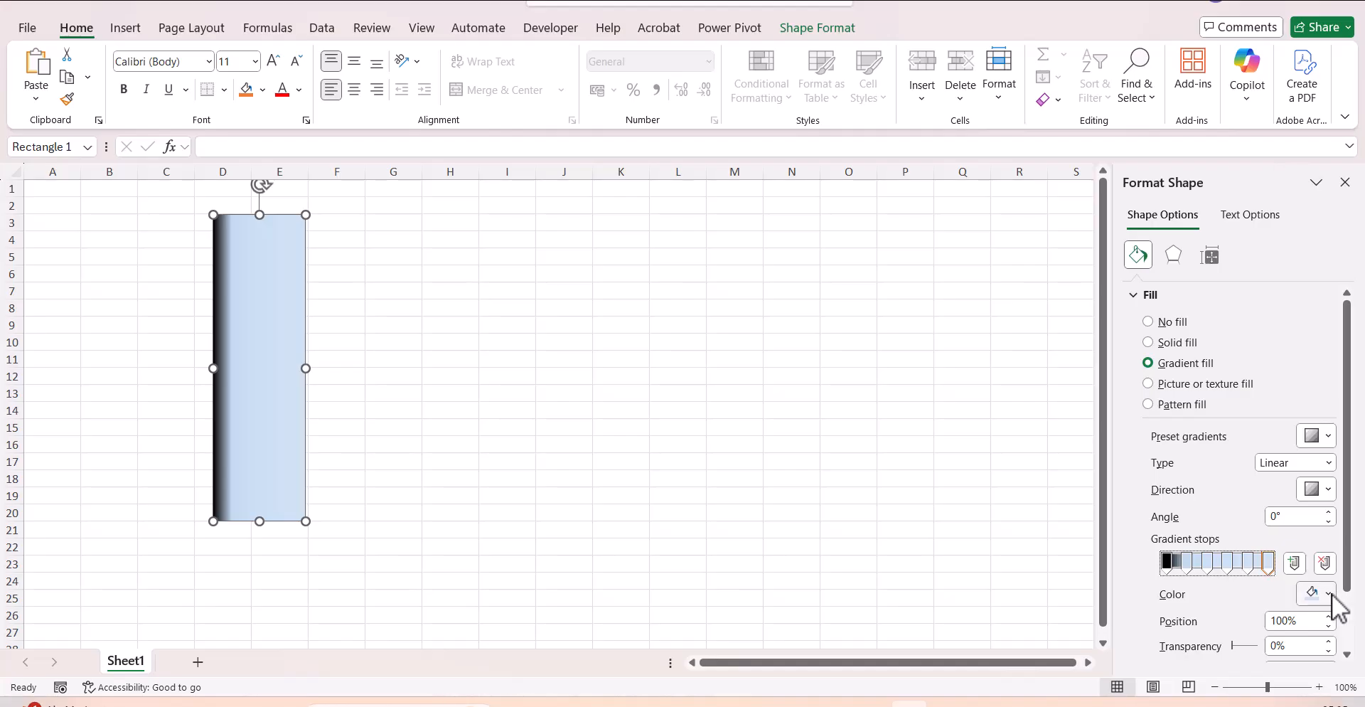
click(1328, 595)
click(1157, 359)
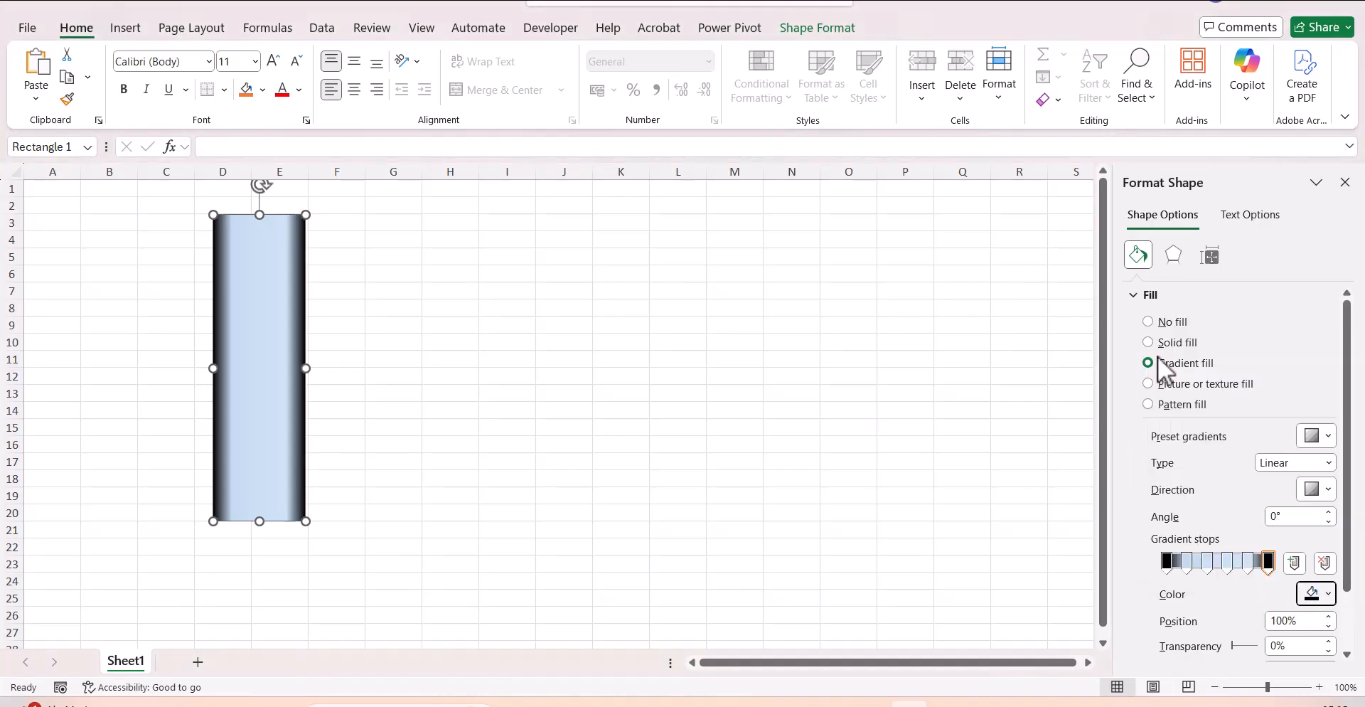
Color the gradient stops at 20% and 80% white.
click(1186, 565)
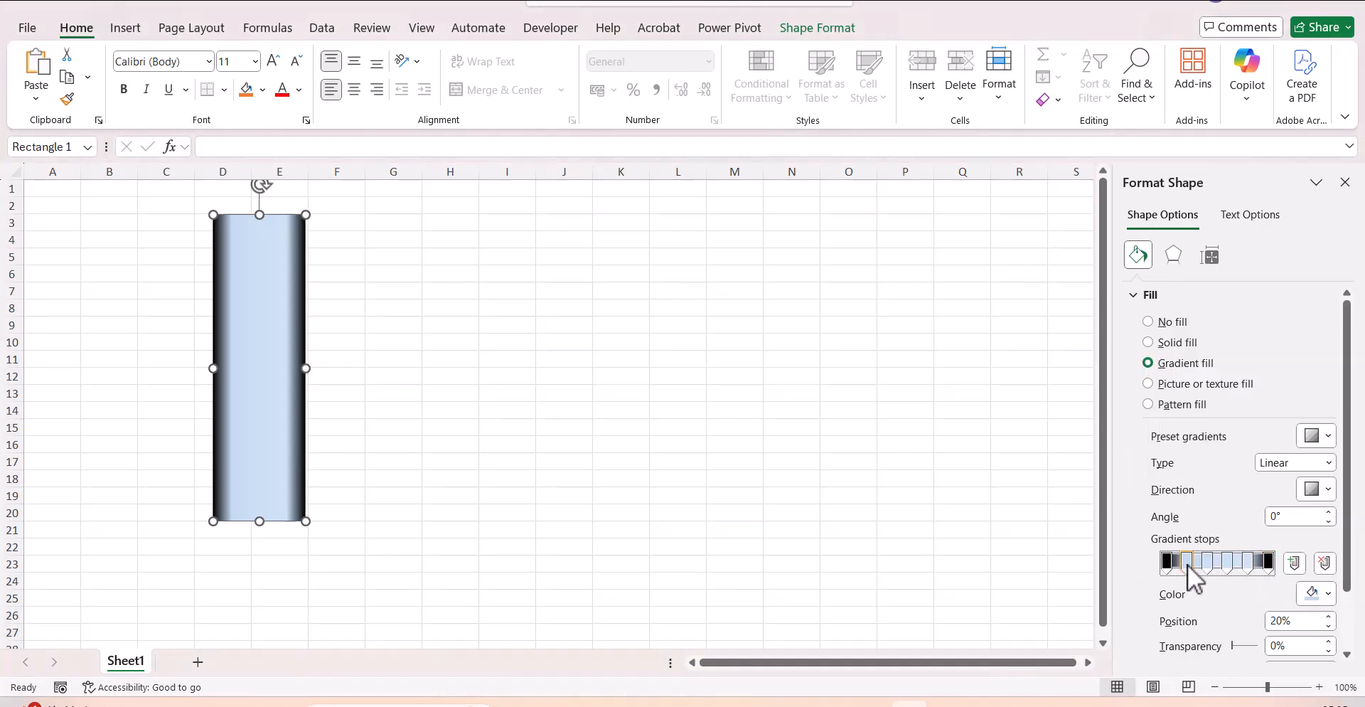
click(1326, 595)
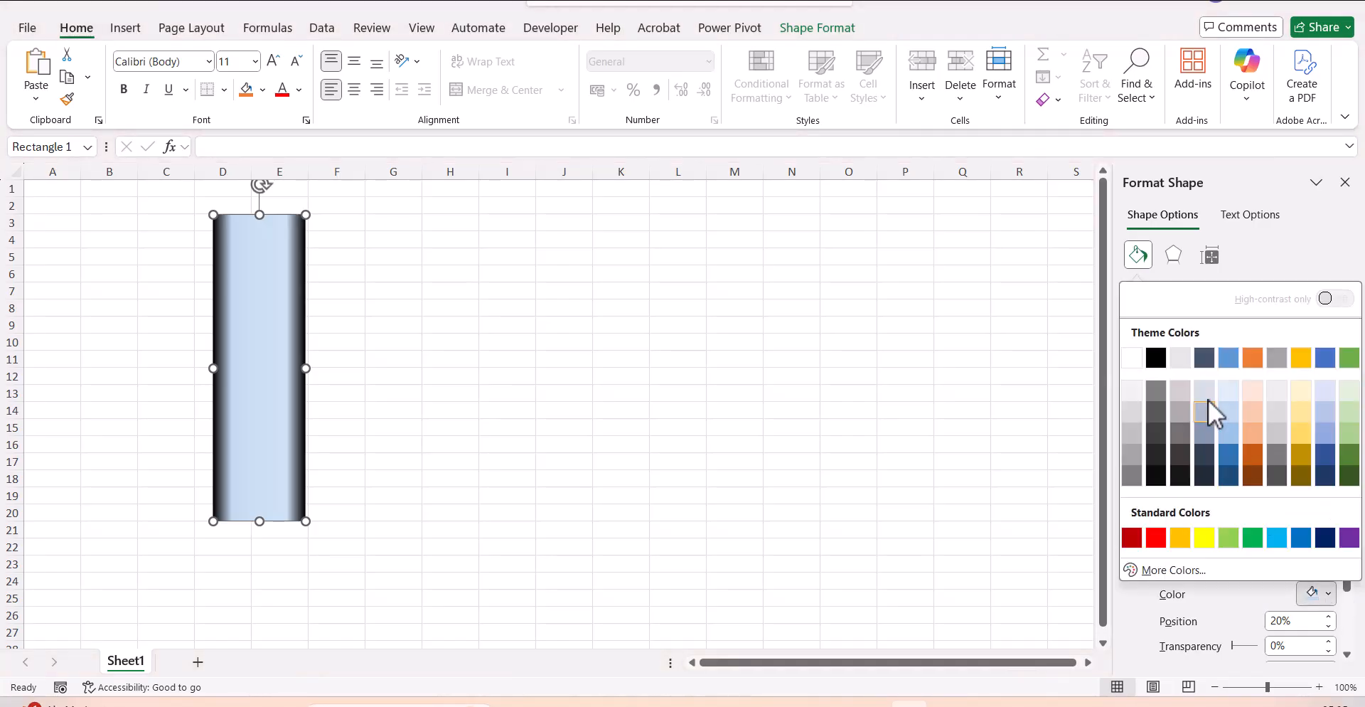
click(1132, 360)
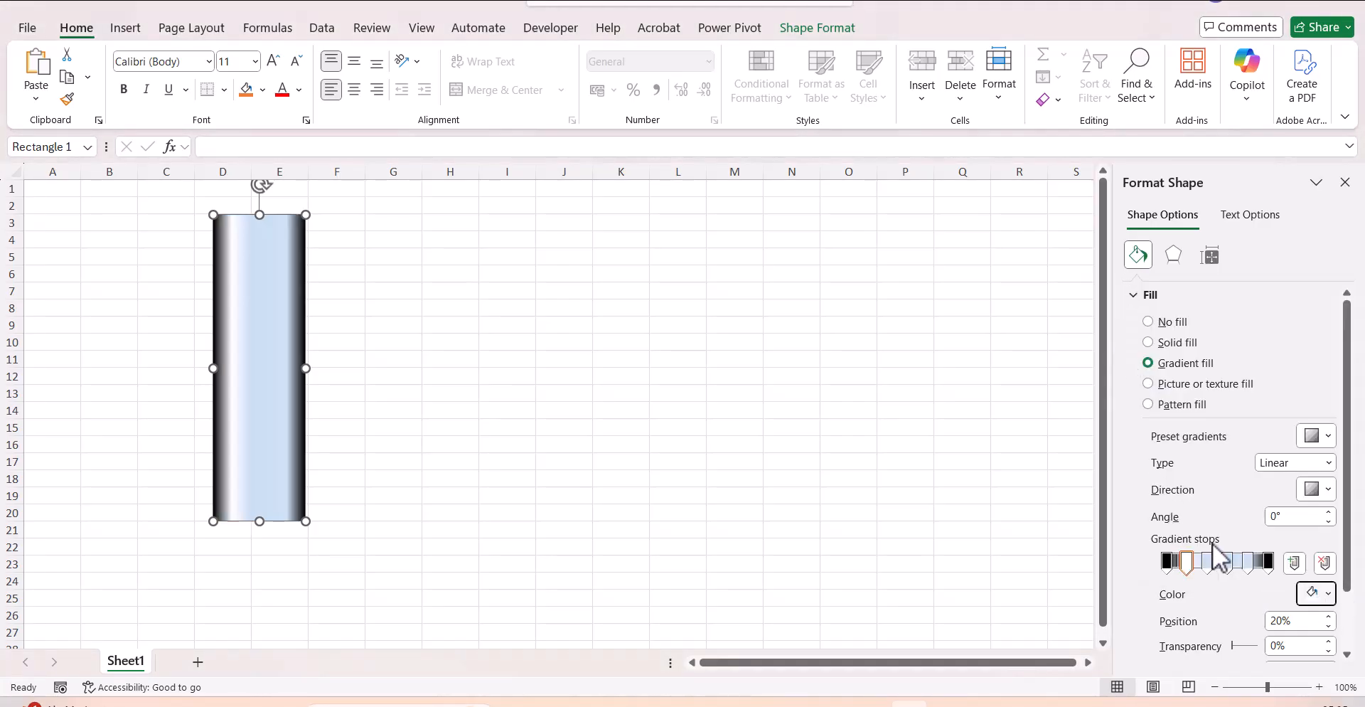
click(1249, 565)
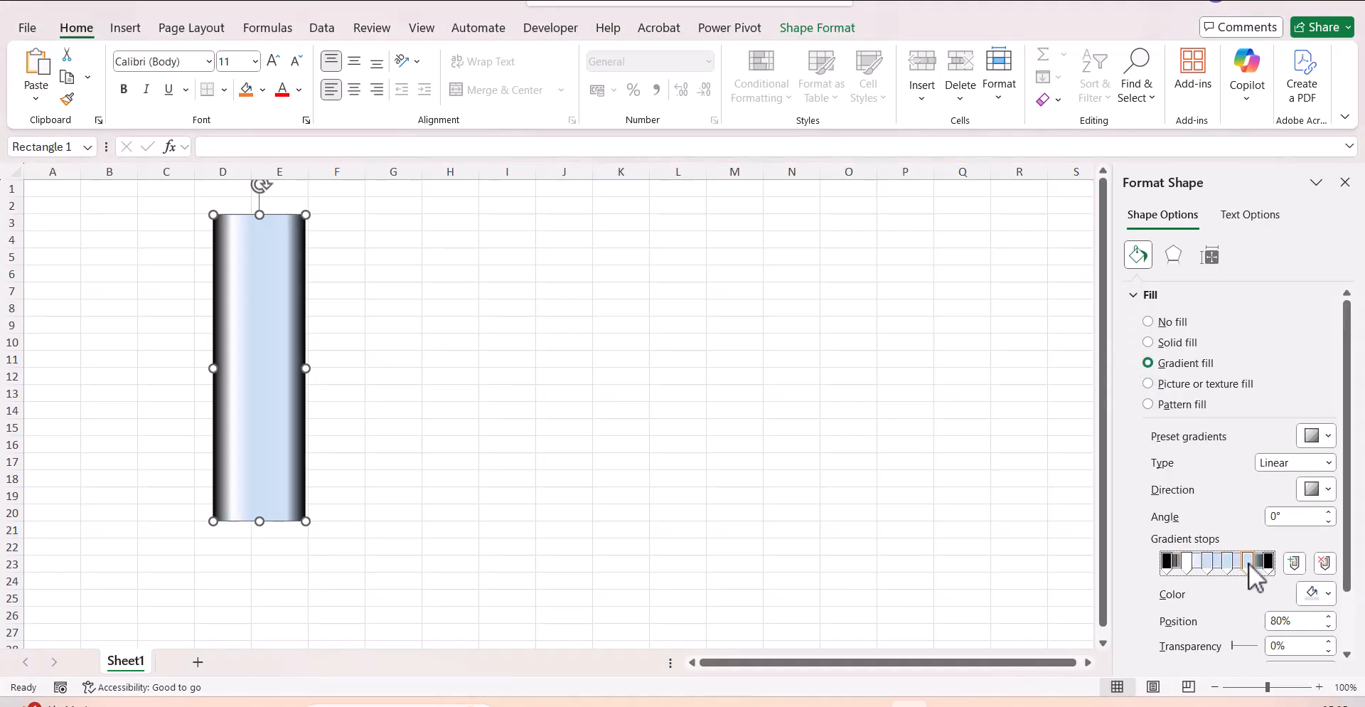
click(1326, 594)
click(1133, 360)
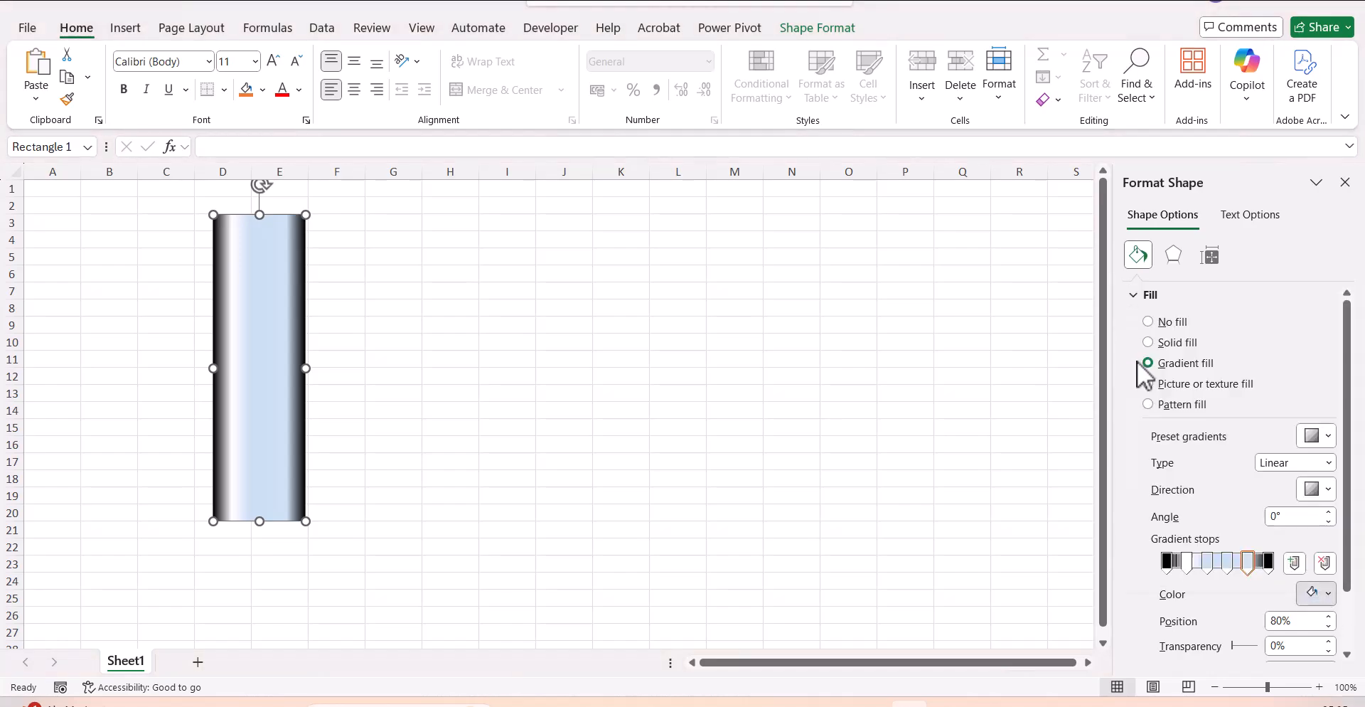
Color the gradient stop at 40% black.
click(1212, 569)
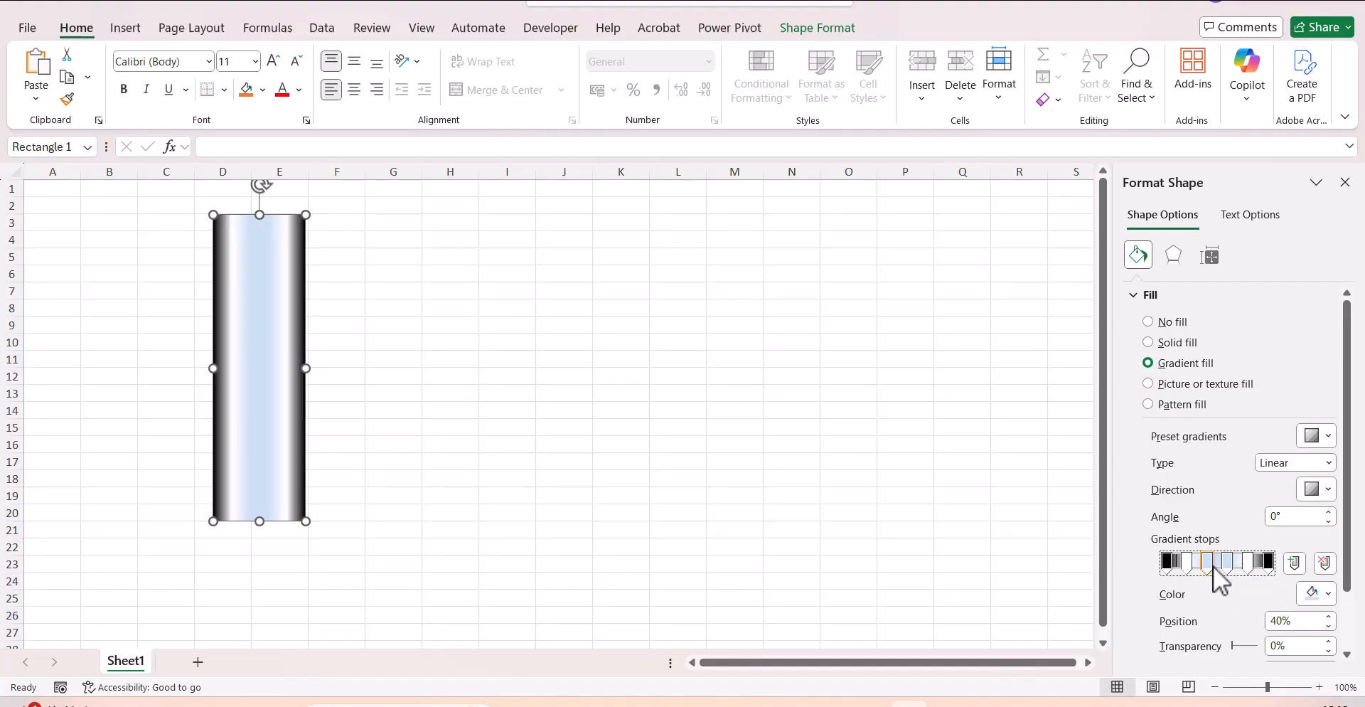
click(1326, 594)
click(1155, 357)
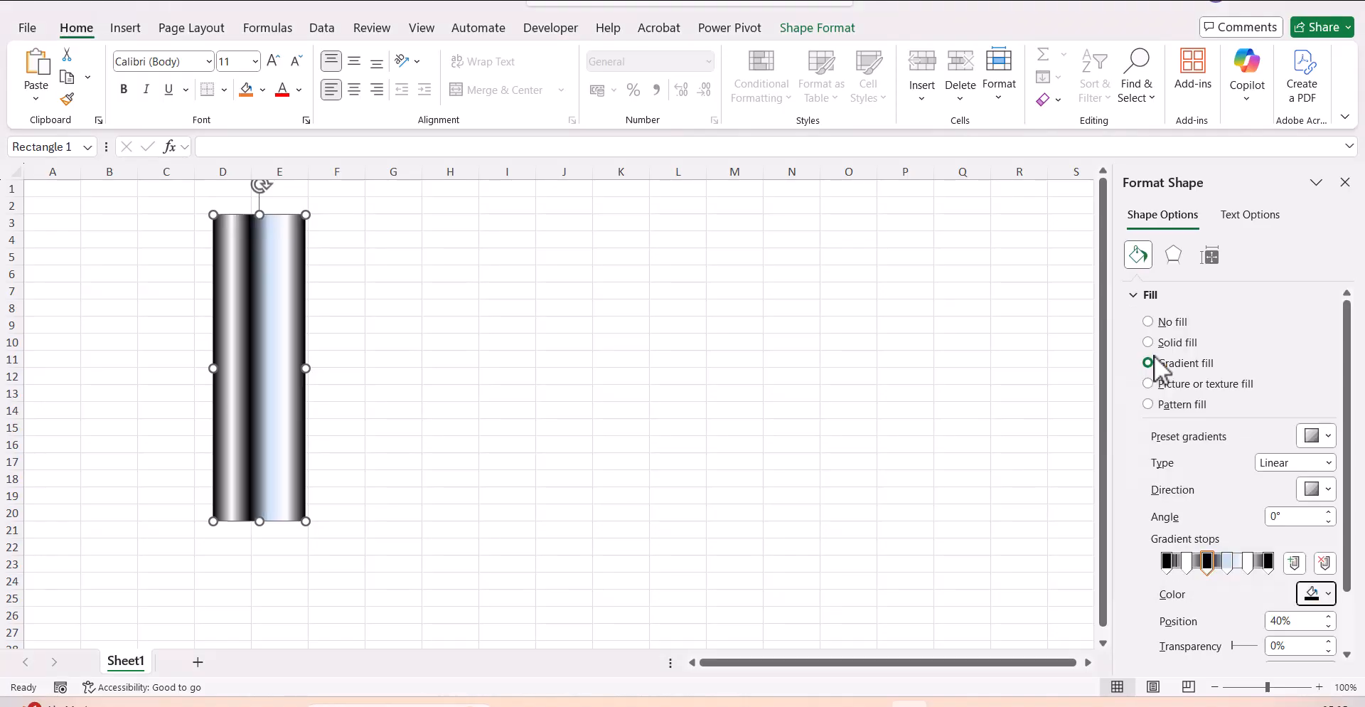
Color the rectangle's gradient stop at 60% black.
click(1227, 565)
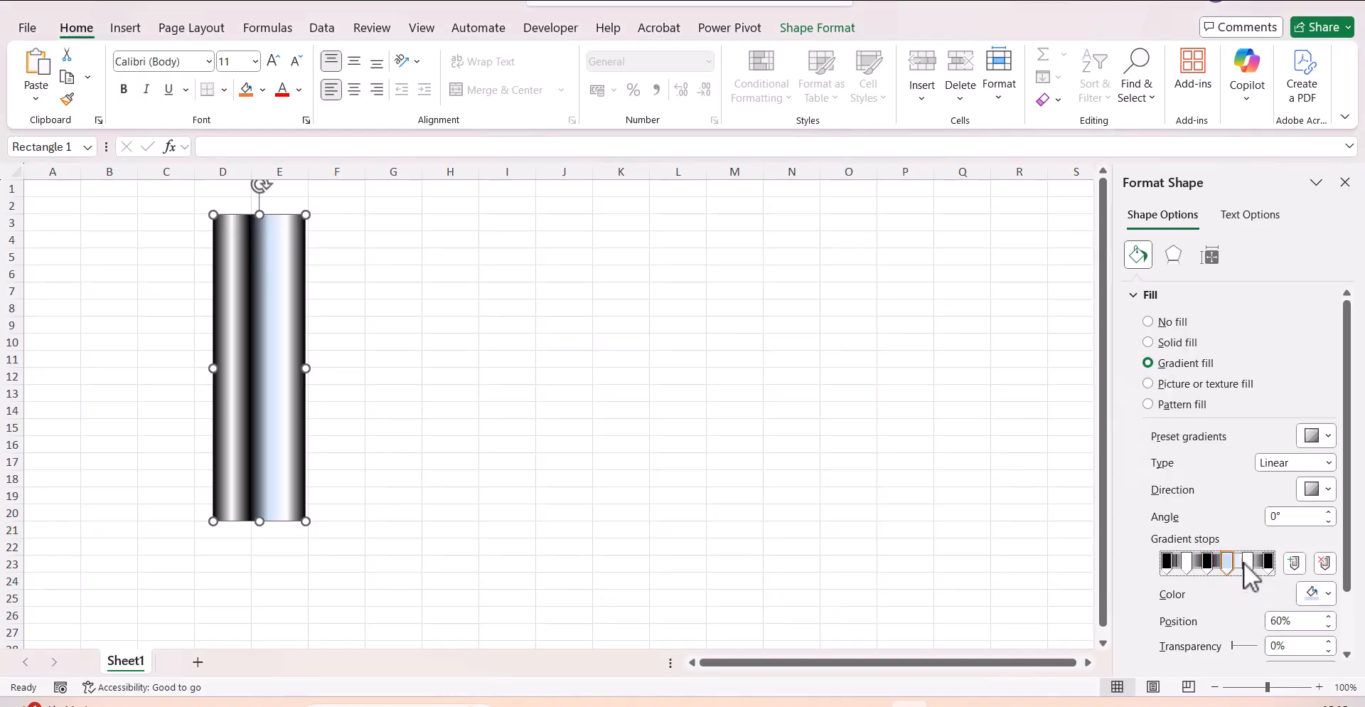
click(1327, 594)
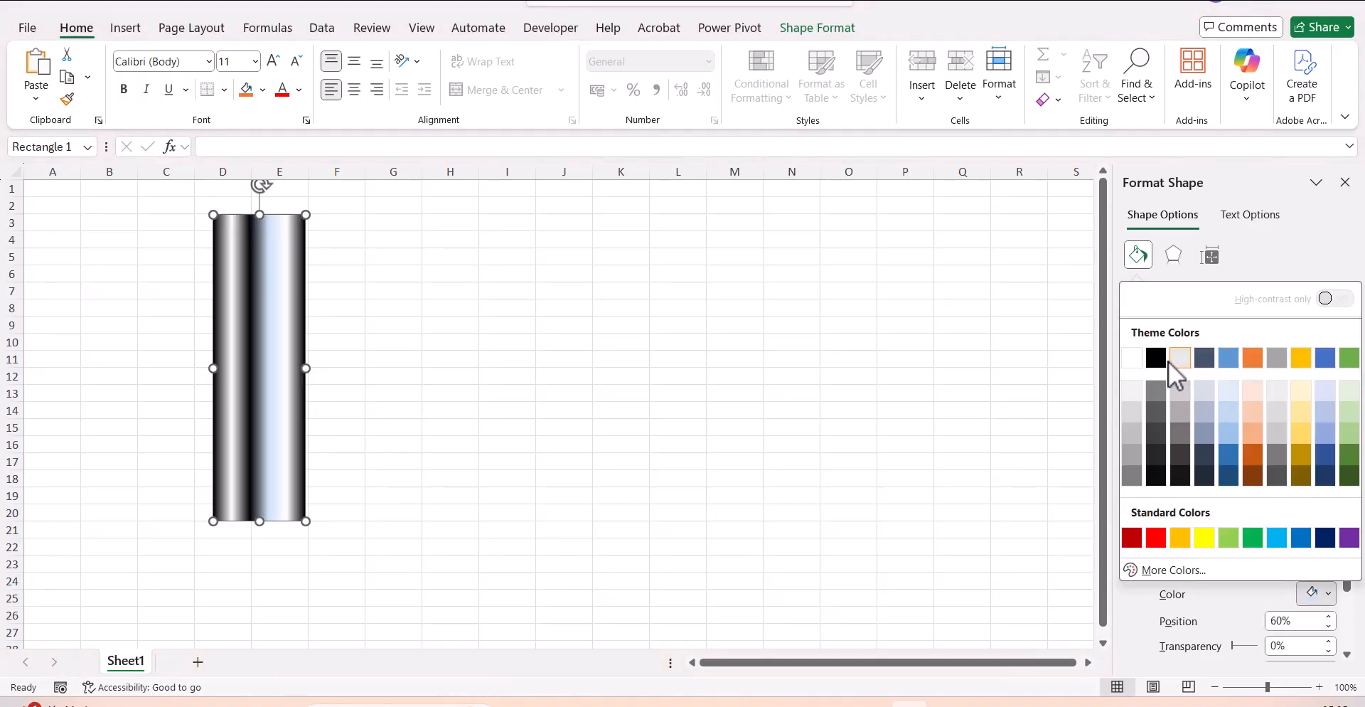
click(1156, 358)
click(953, 359)
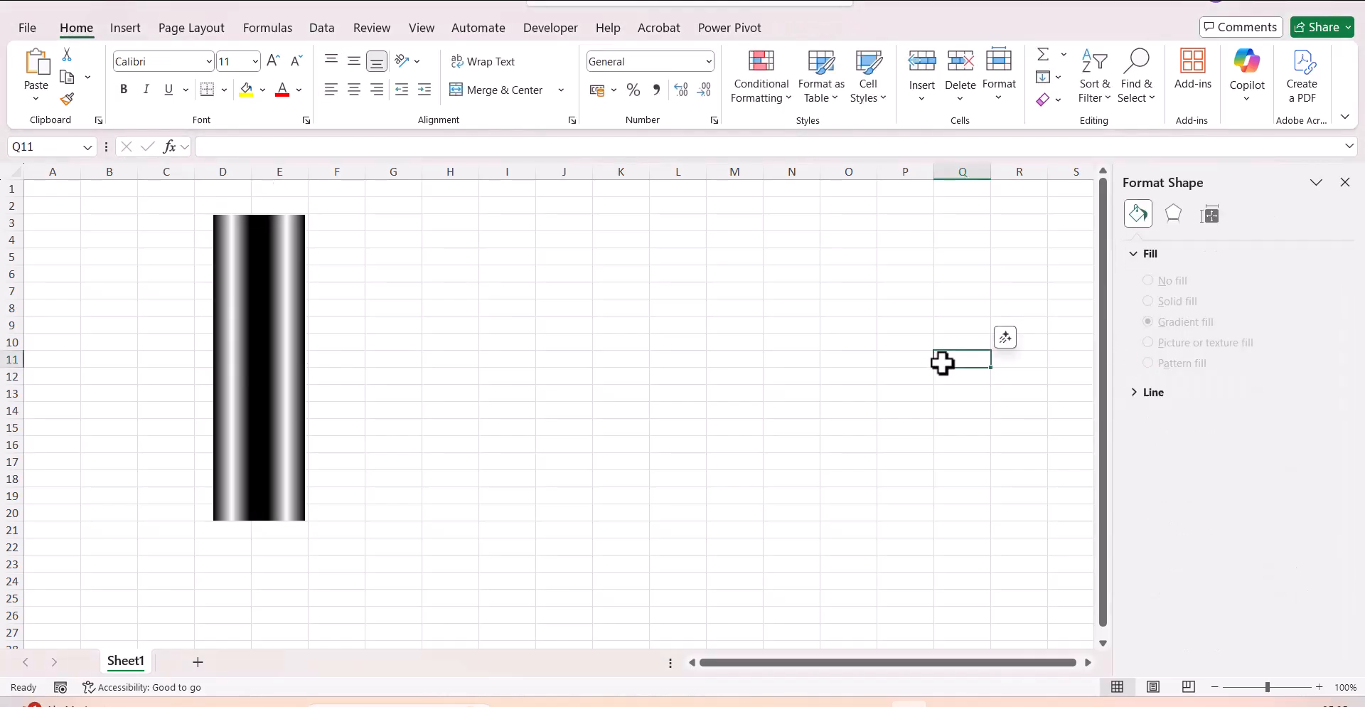
Set the transparency of the rectangle's gradient stops at 0% and 100% to 50%.
click(252, 373)
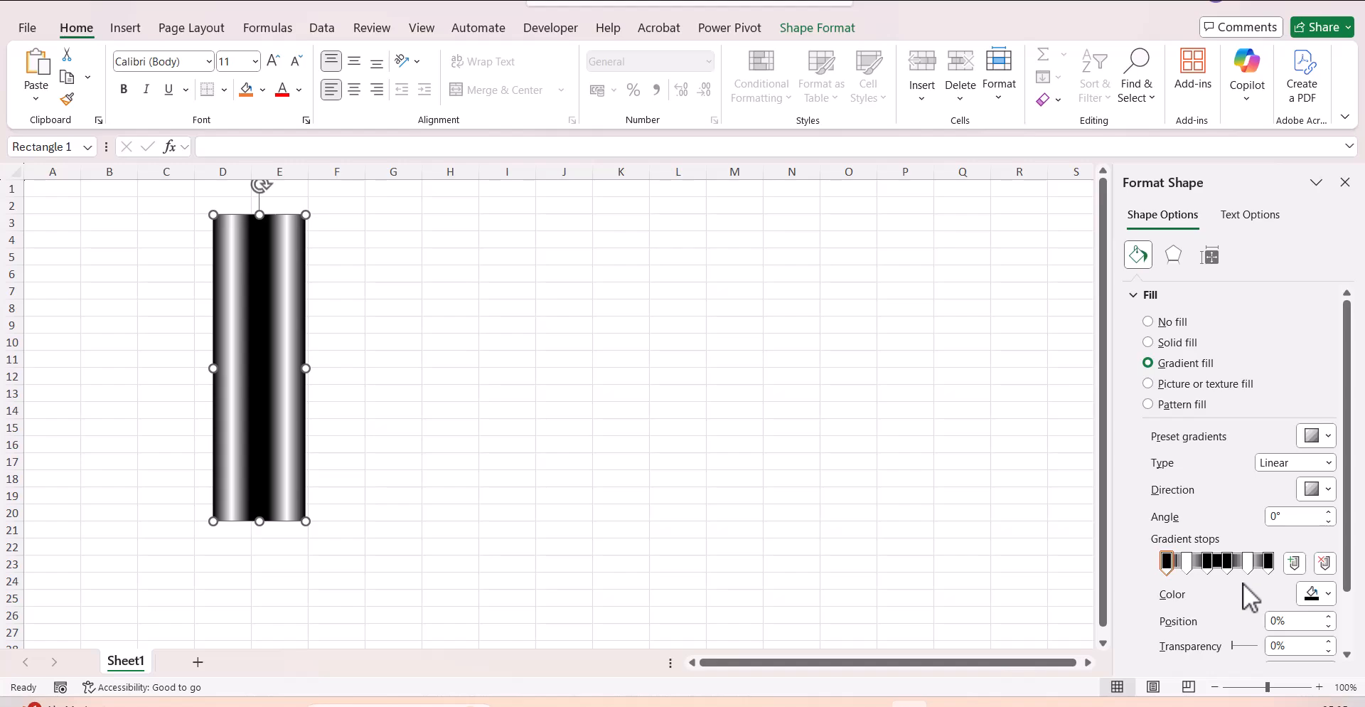
click(1166, 572)
drag(1301, 646, 1253, 641)
text(50)
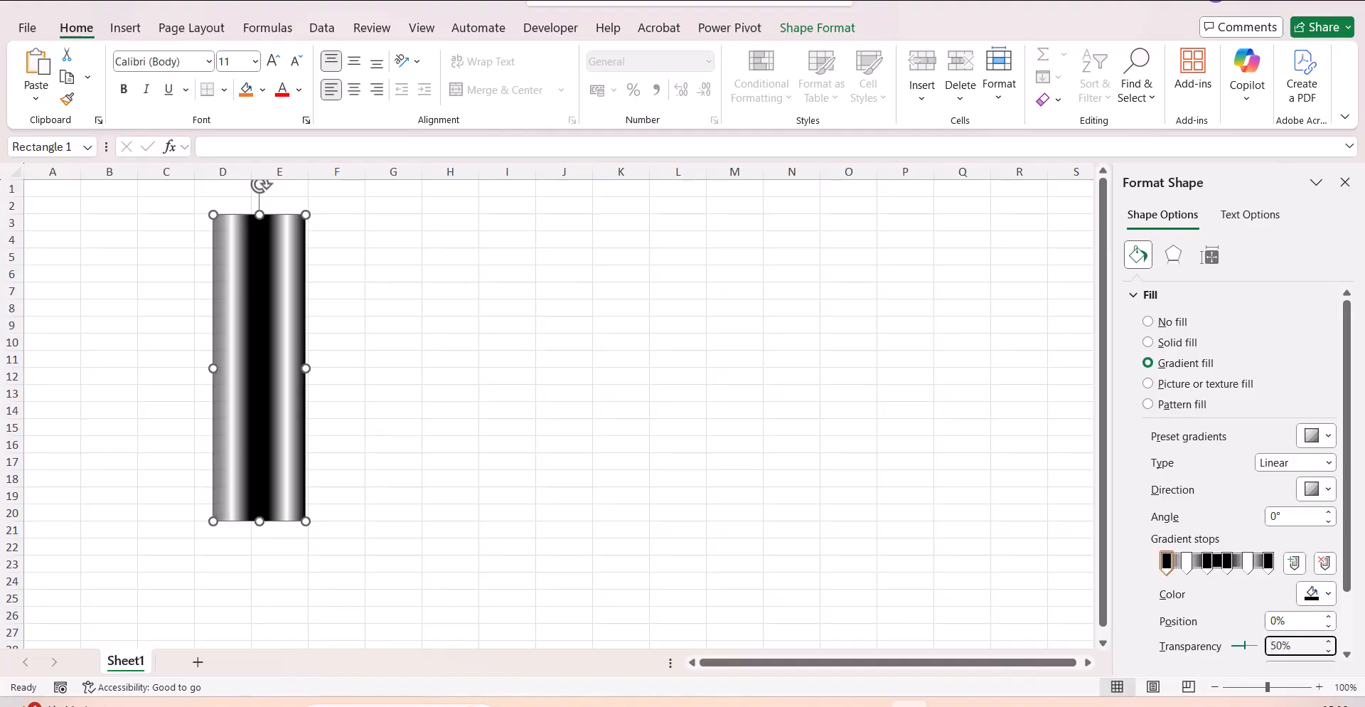
click(1268, 562)
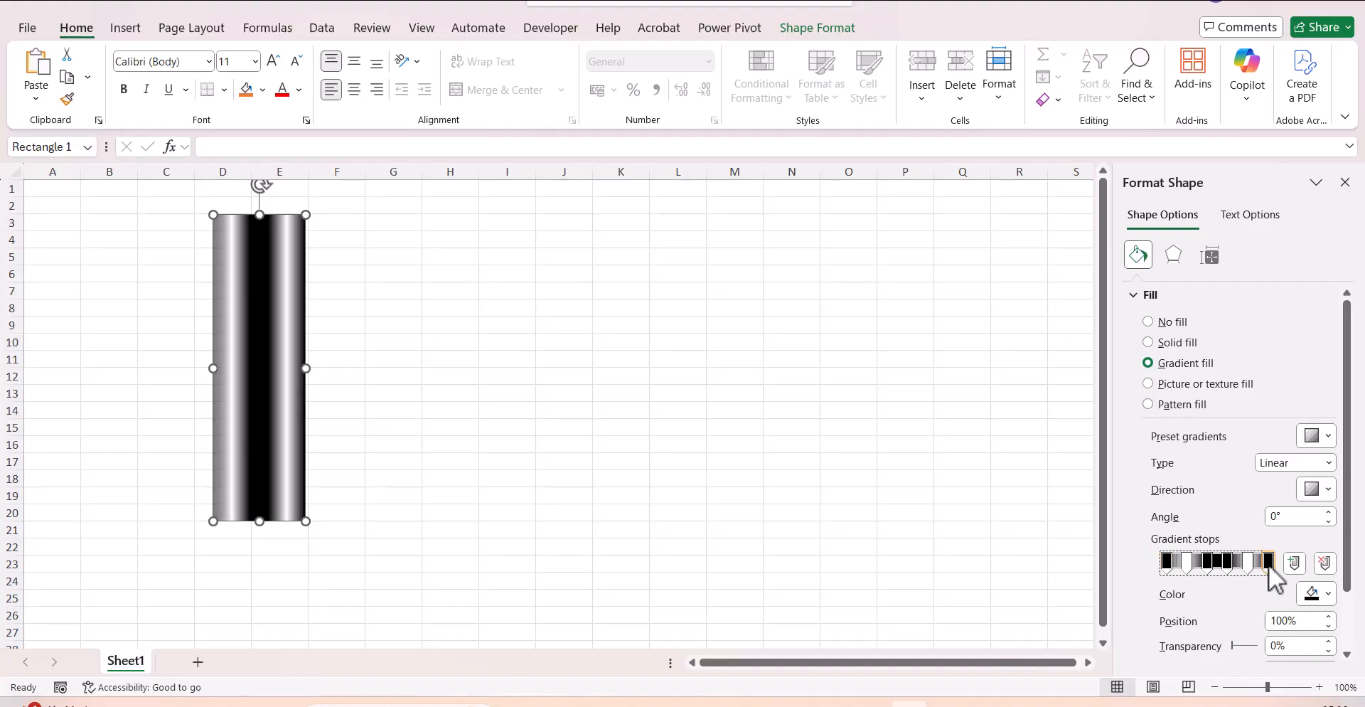
drag(1280, 645, 1247, 649)
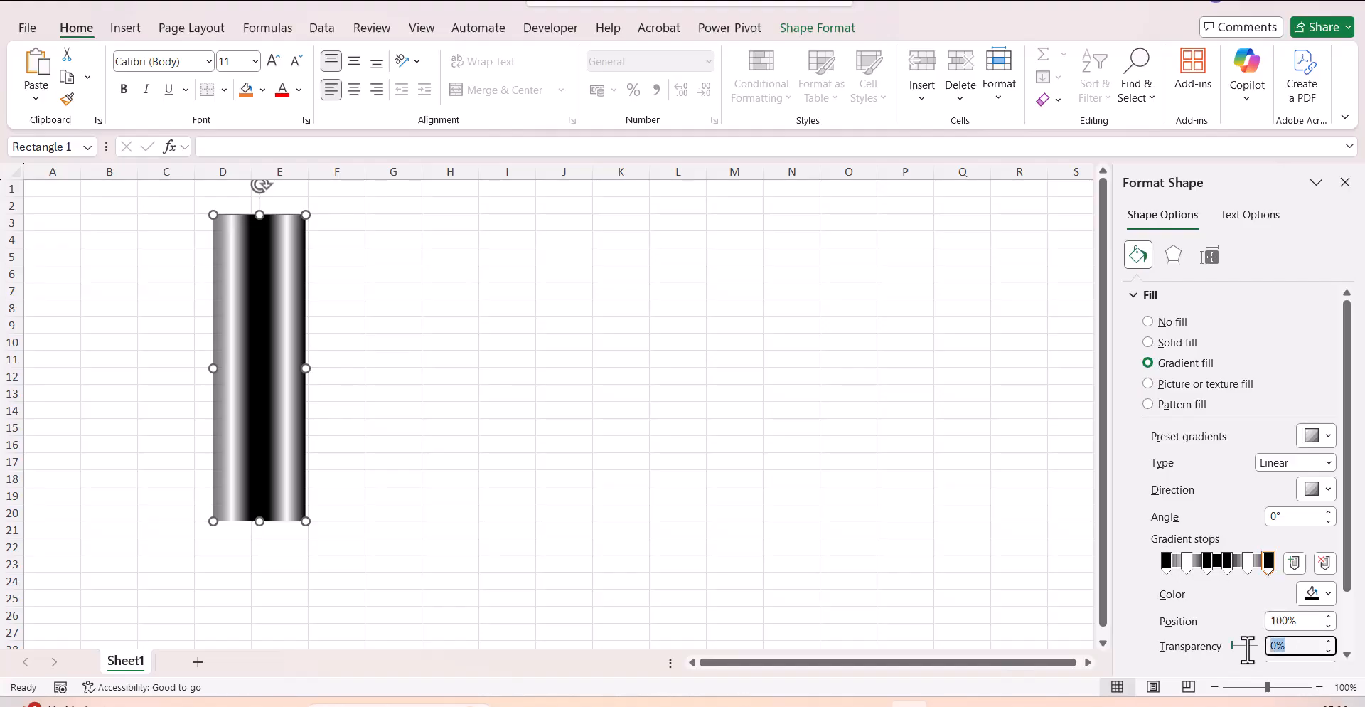
text(50)
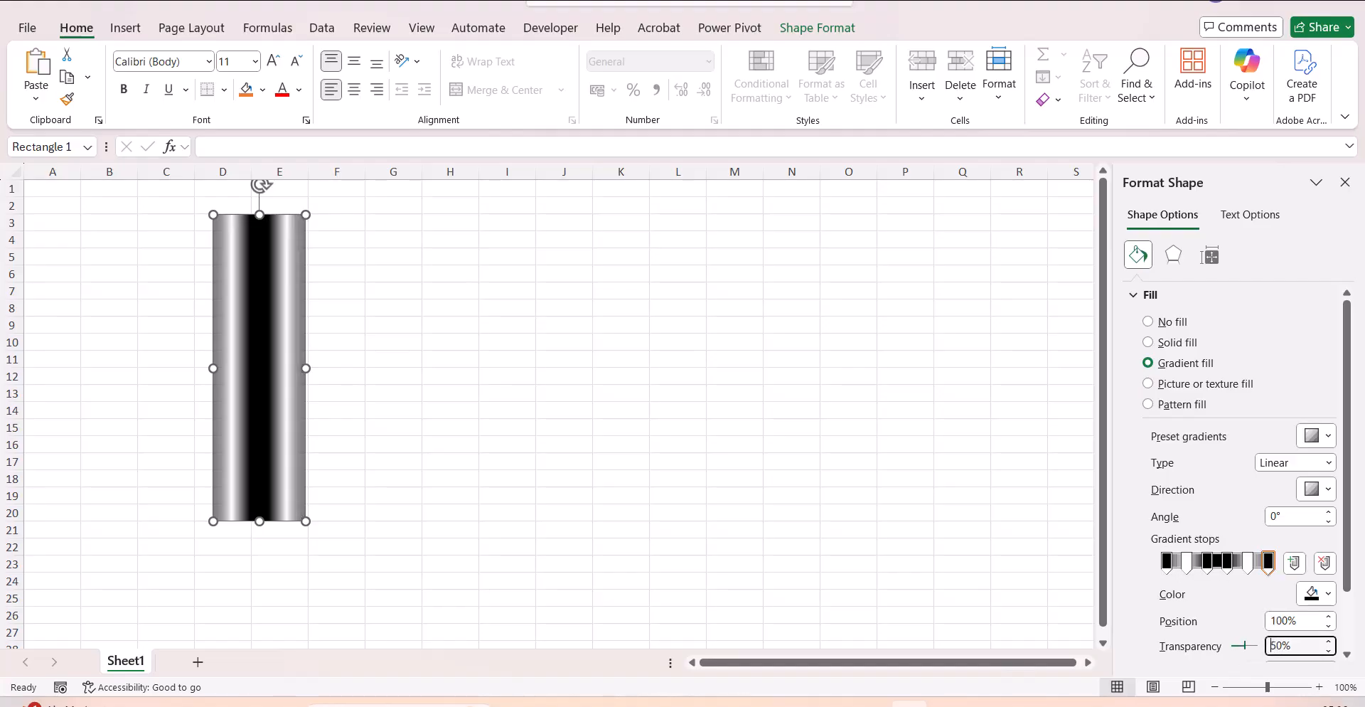
Set the transparency of the white gradient stops at 20% and 80% to 50%.
click(1186, 569)
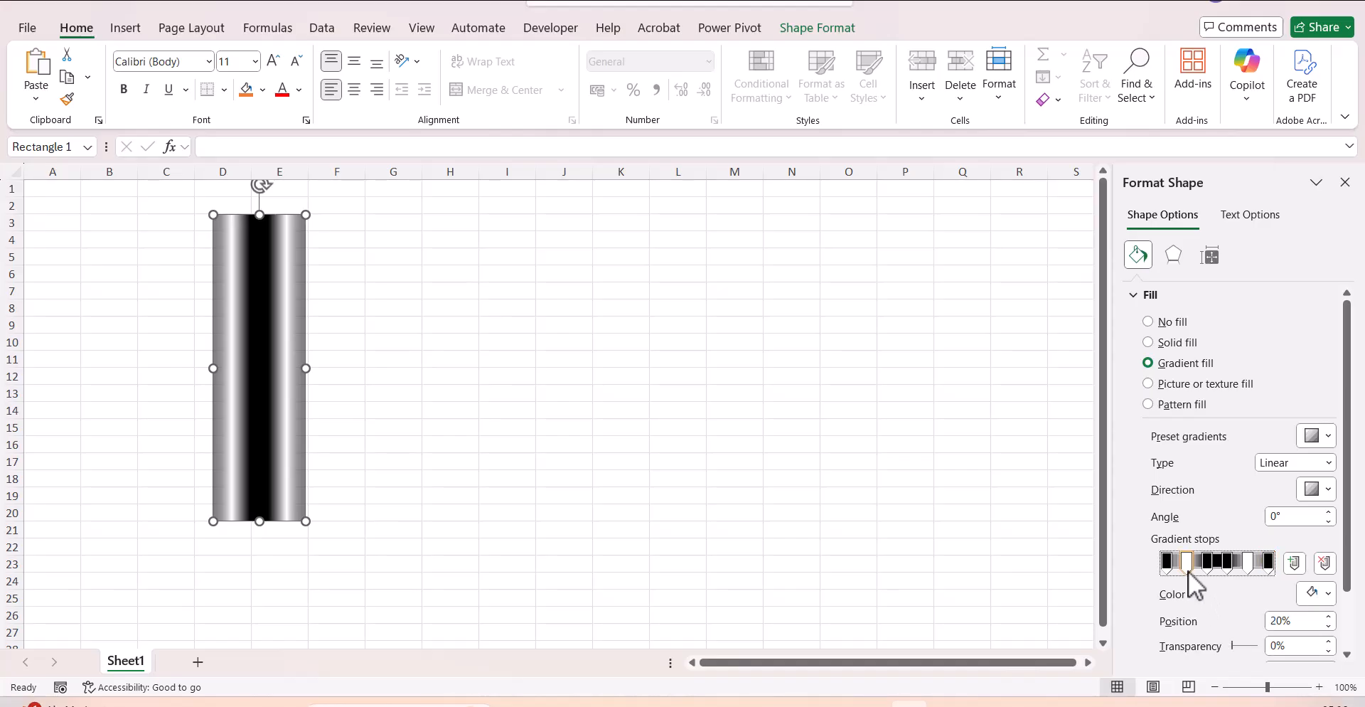
click(1295, 645)
drag(1295, 646, 1234, 637)
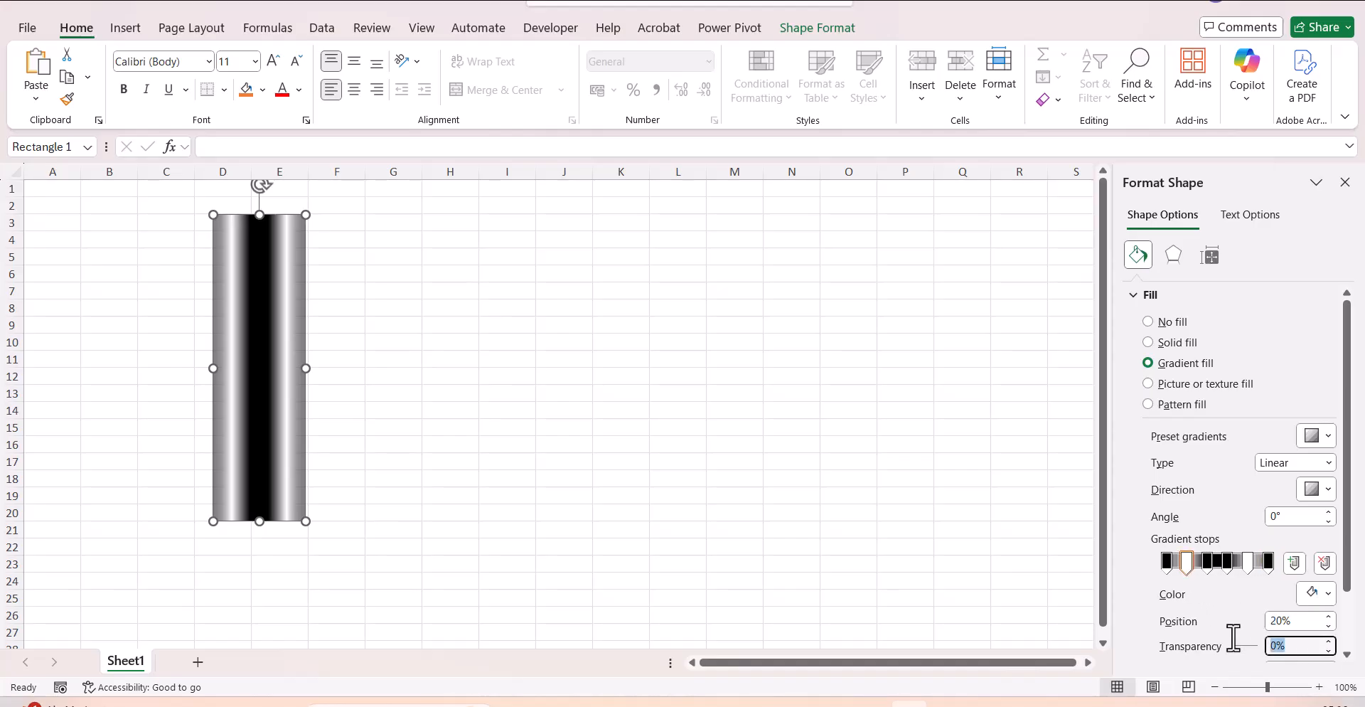
text(50)
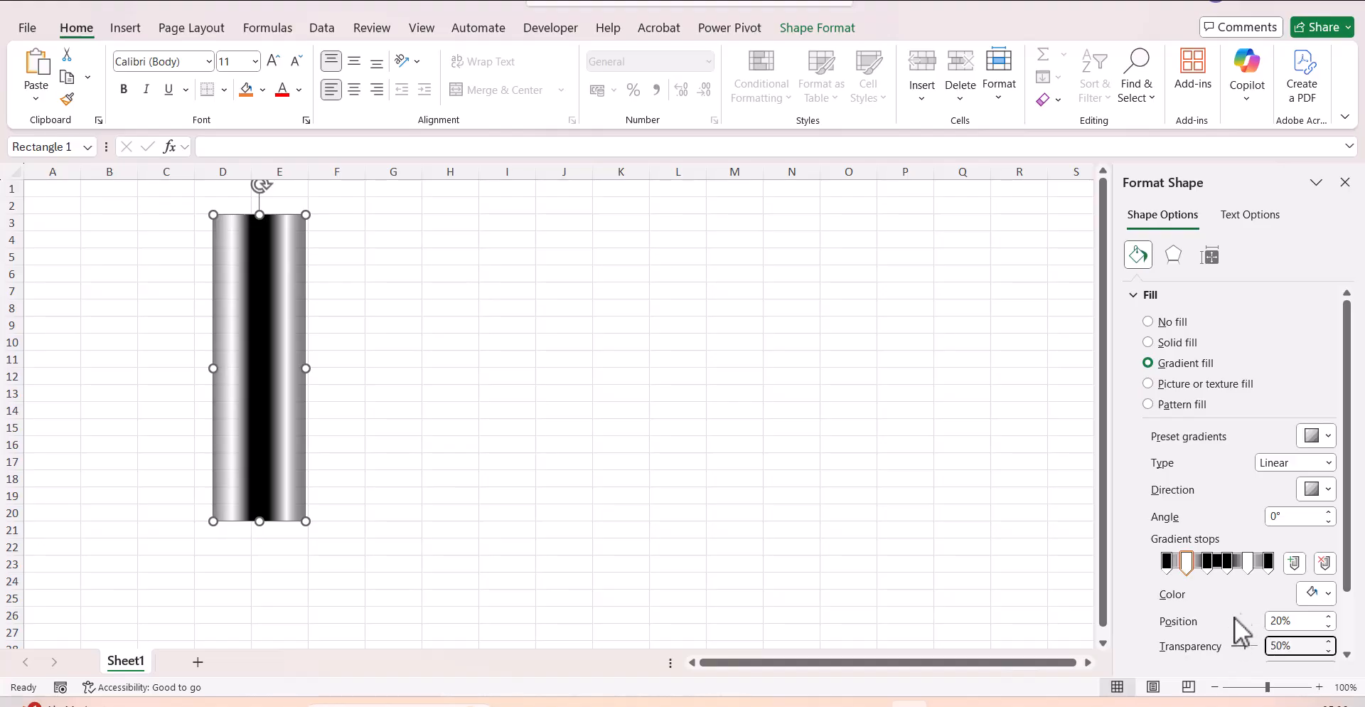
click(1251, 567)
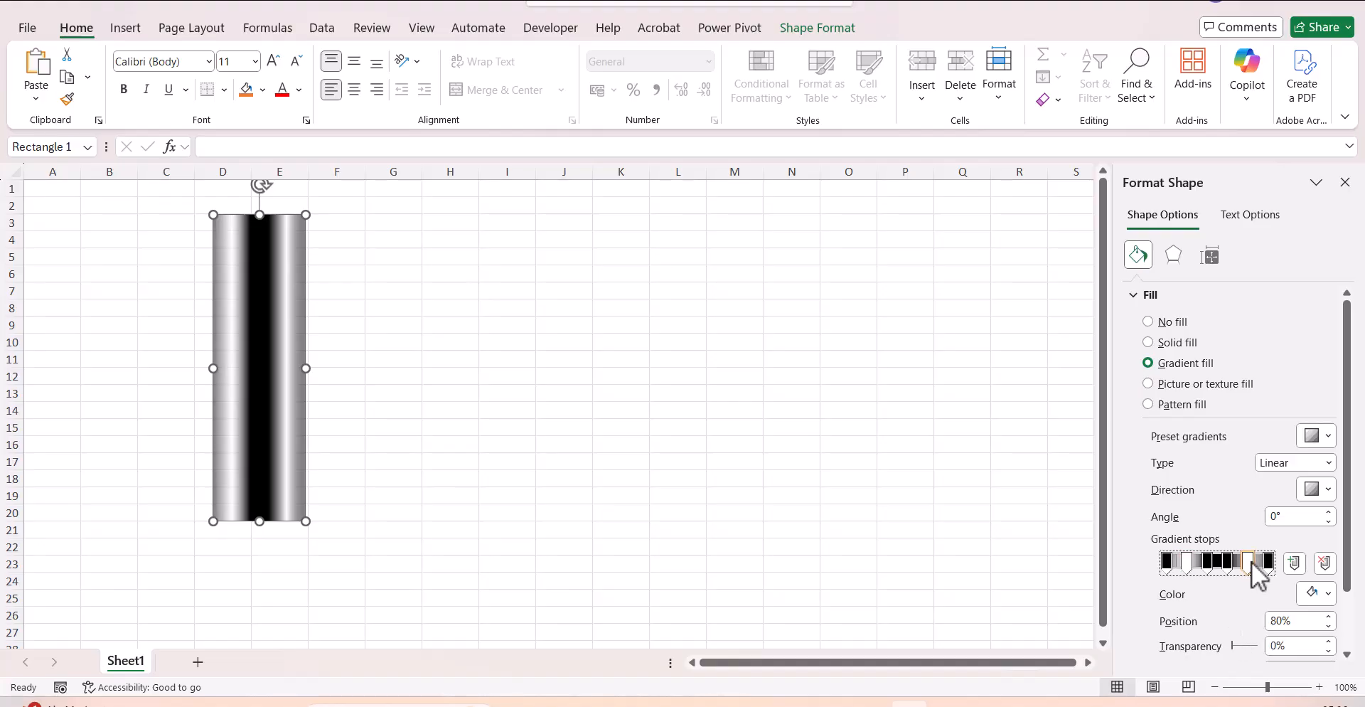
click(1307, 645)
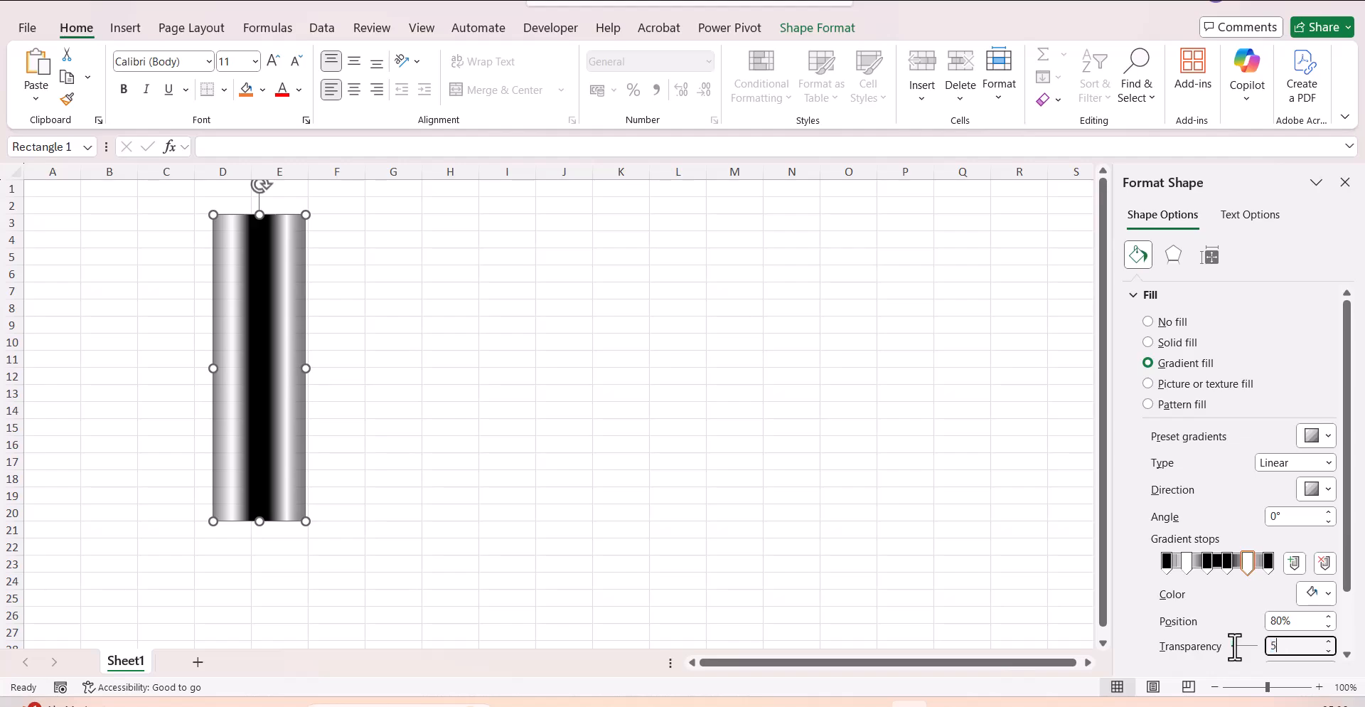
text(0)
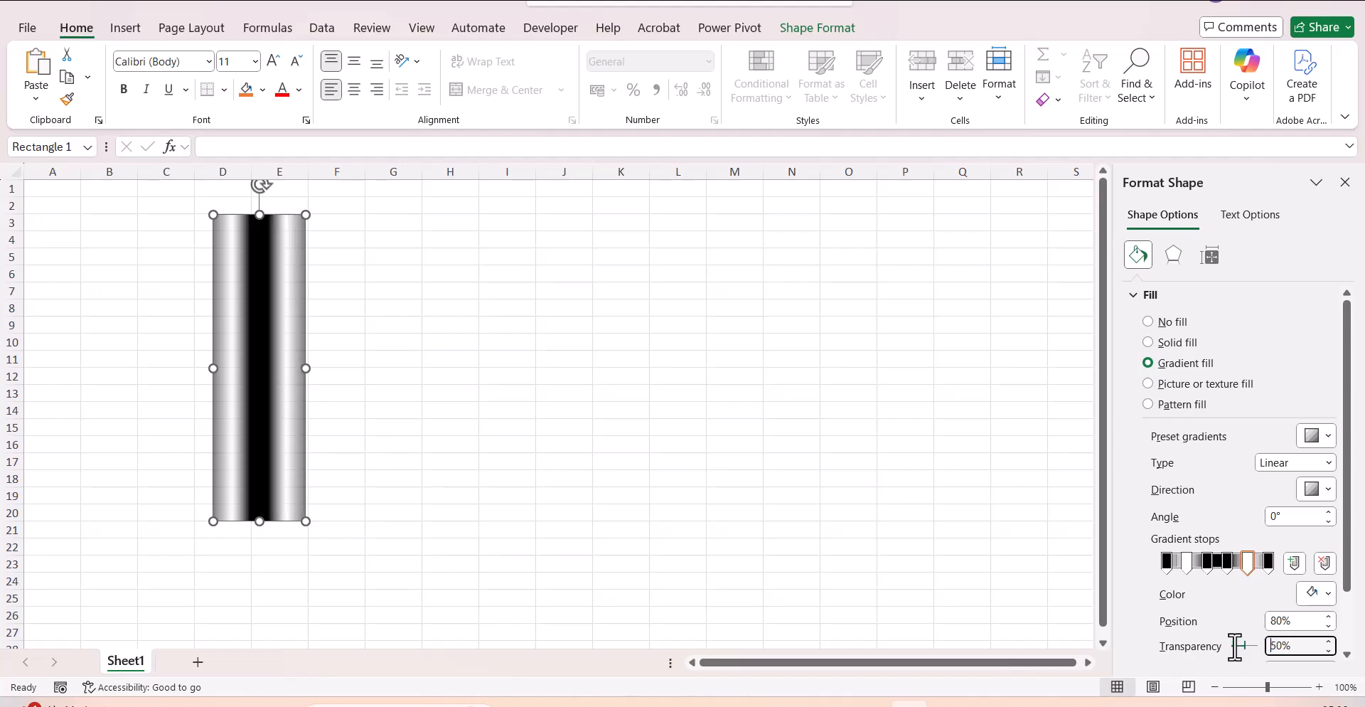
Set the transparency of the black gradient stops at 40% and 60% to 75%.
click(1206, 557)
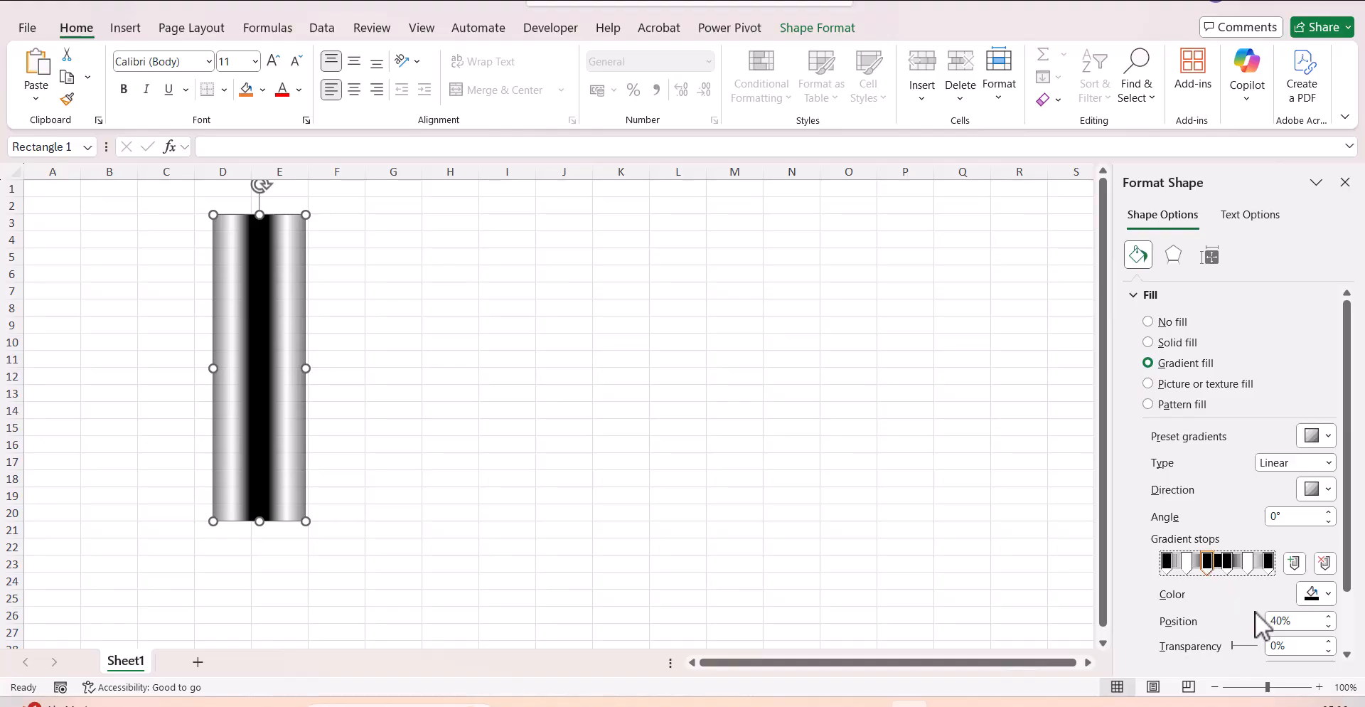
double_click(1290, 645)
text(75)
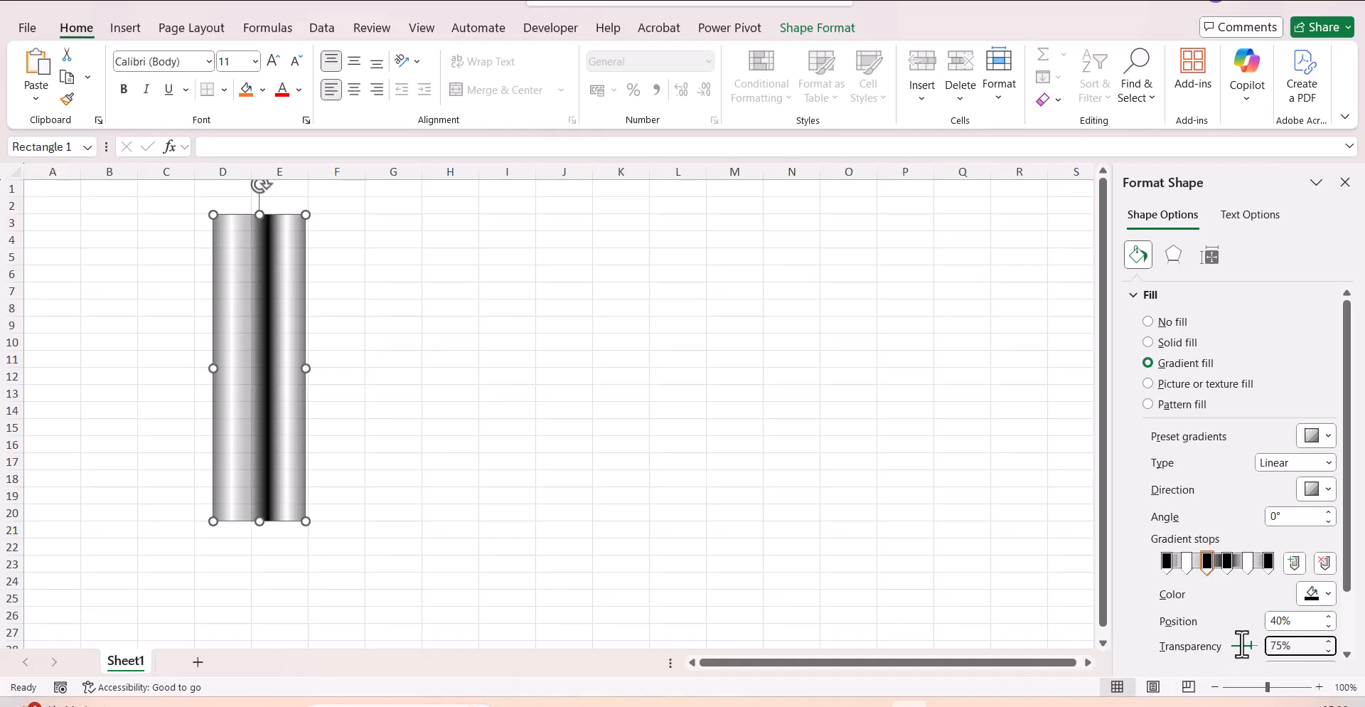
click(1228, 565)
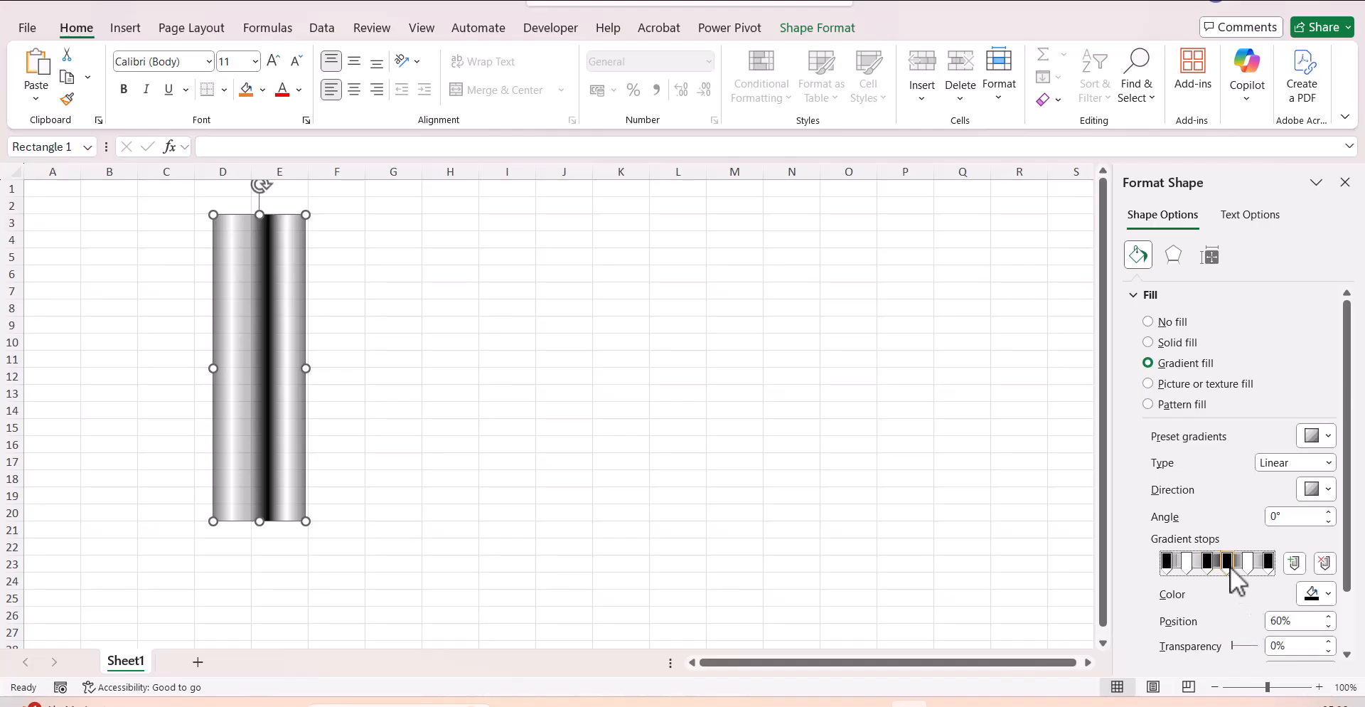
click(1294, 646)
text(75)
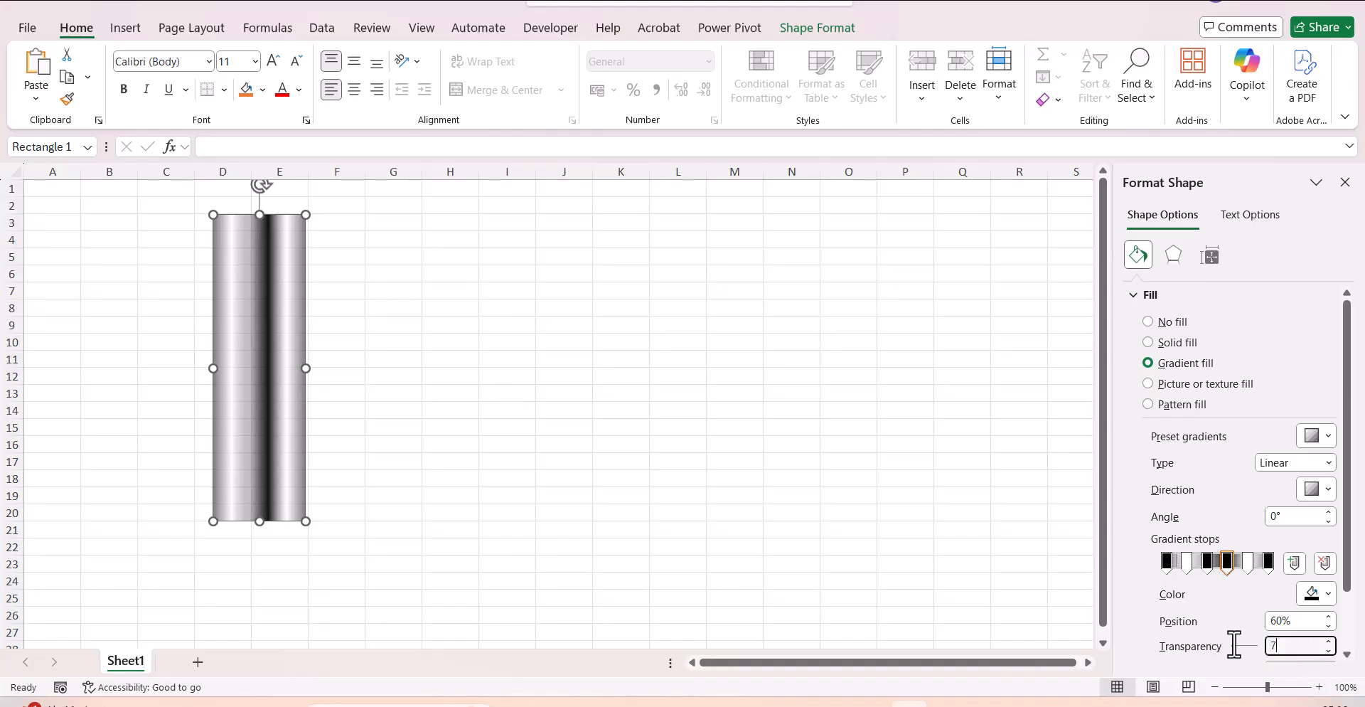
click(783, 441)
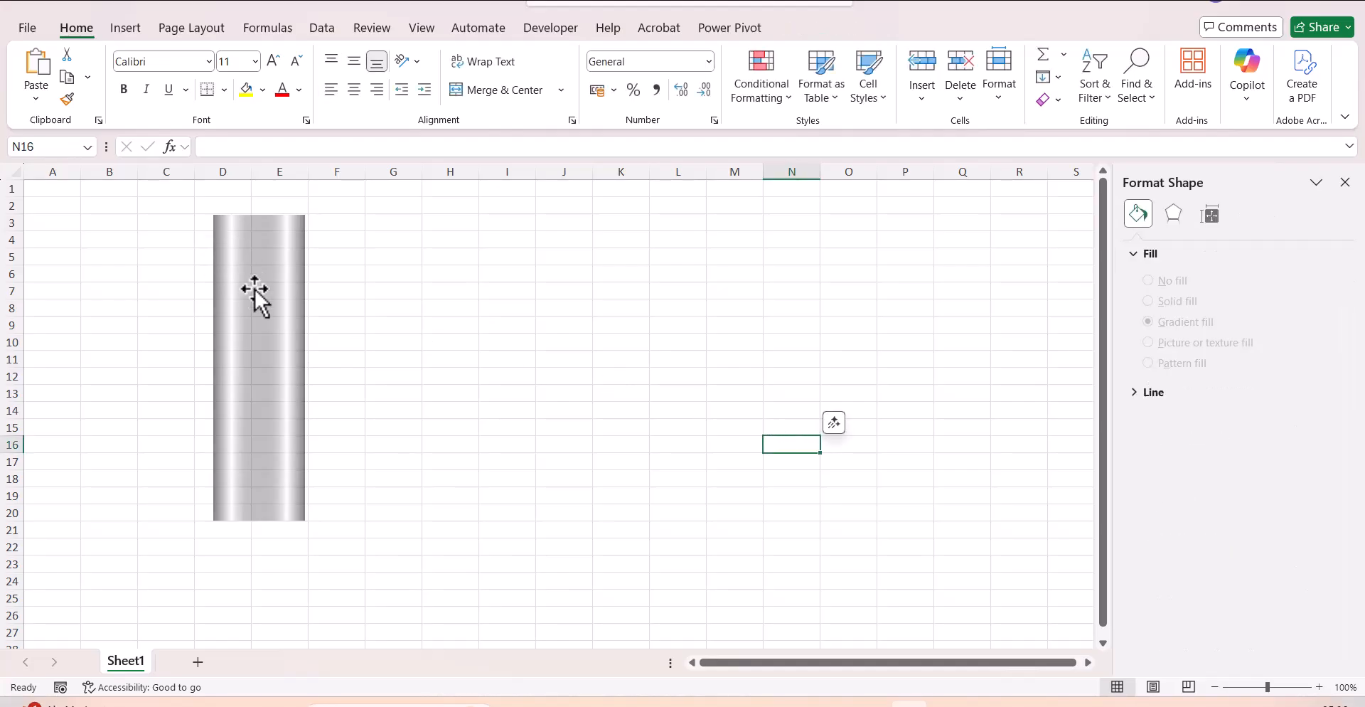
Copy the gradient rectangle to around columns H–J and shrink the copy to a strip about one row high.
click(277, 498)
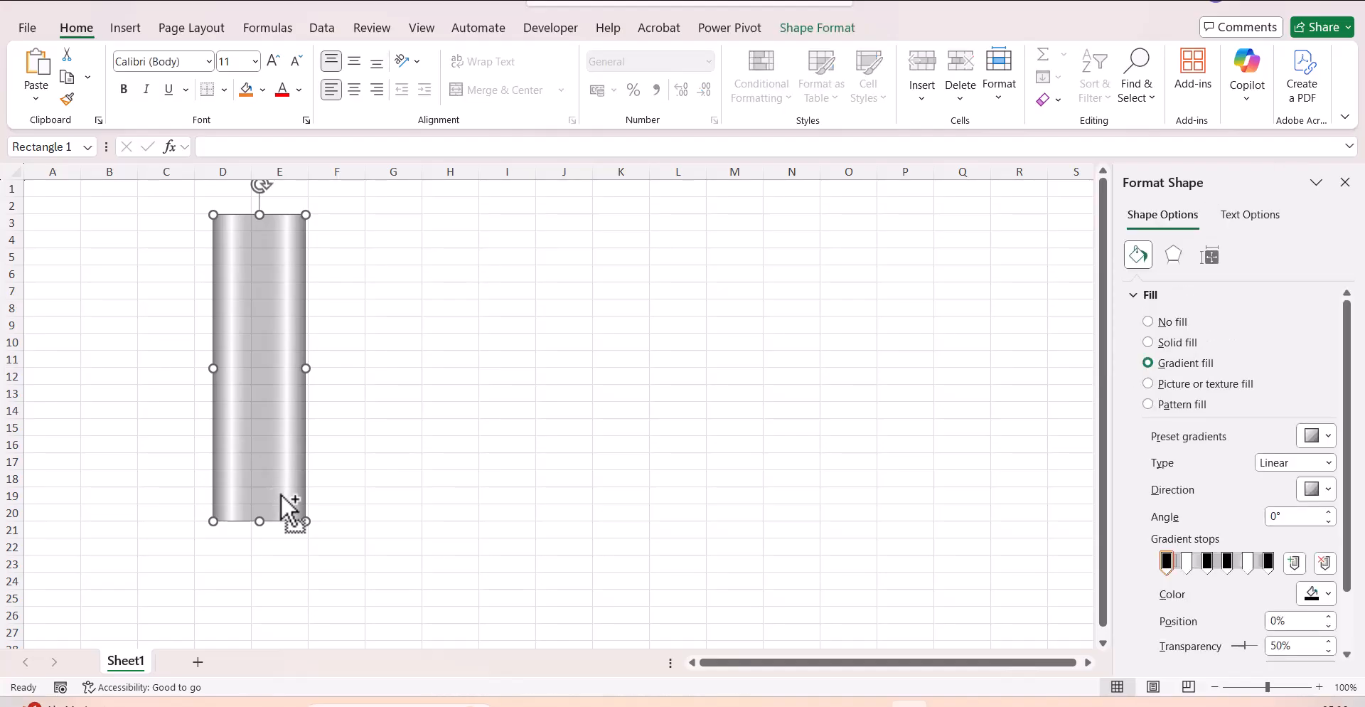
drag(292, 508, 555, 501)
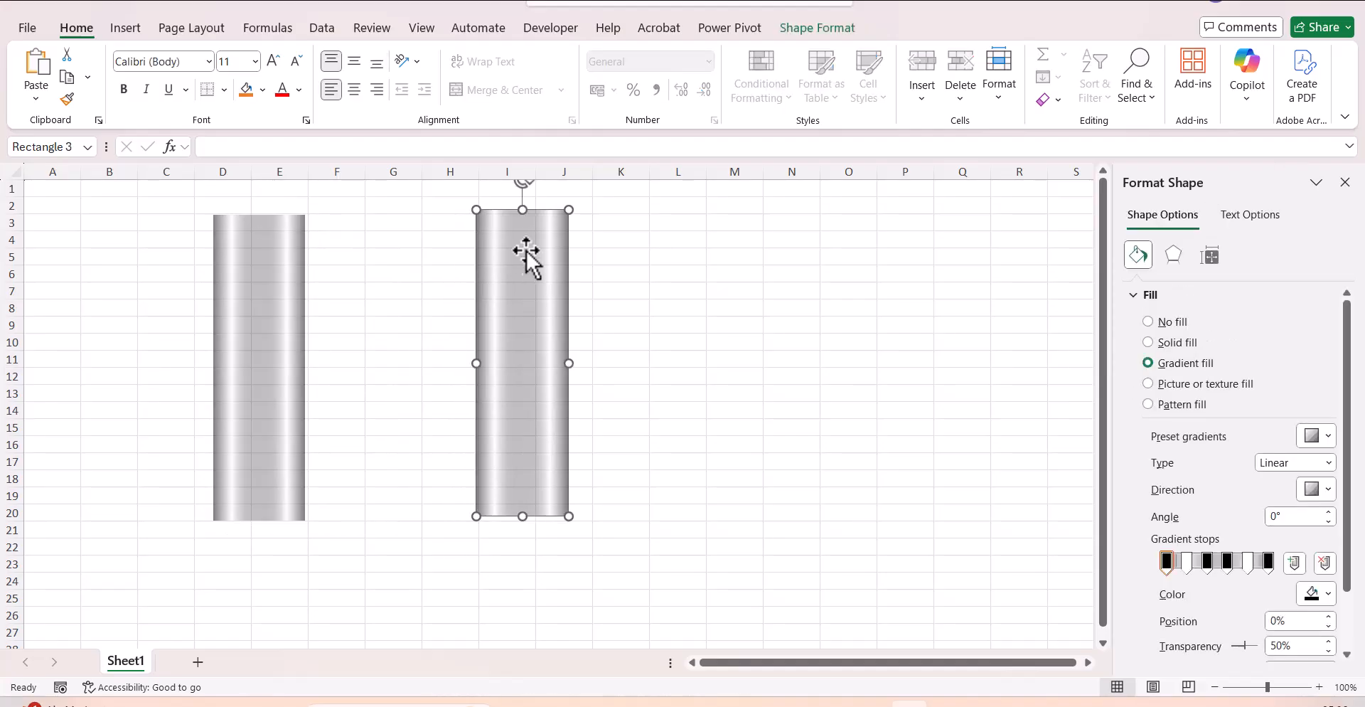
drag(521, 212, 541, 500)
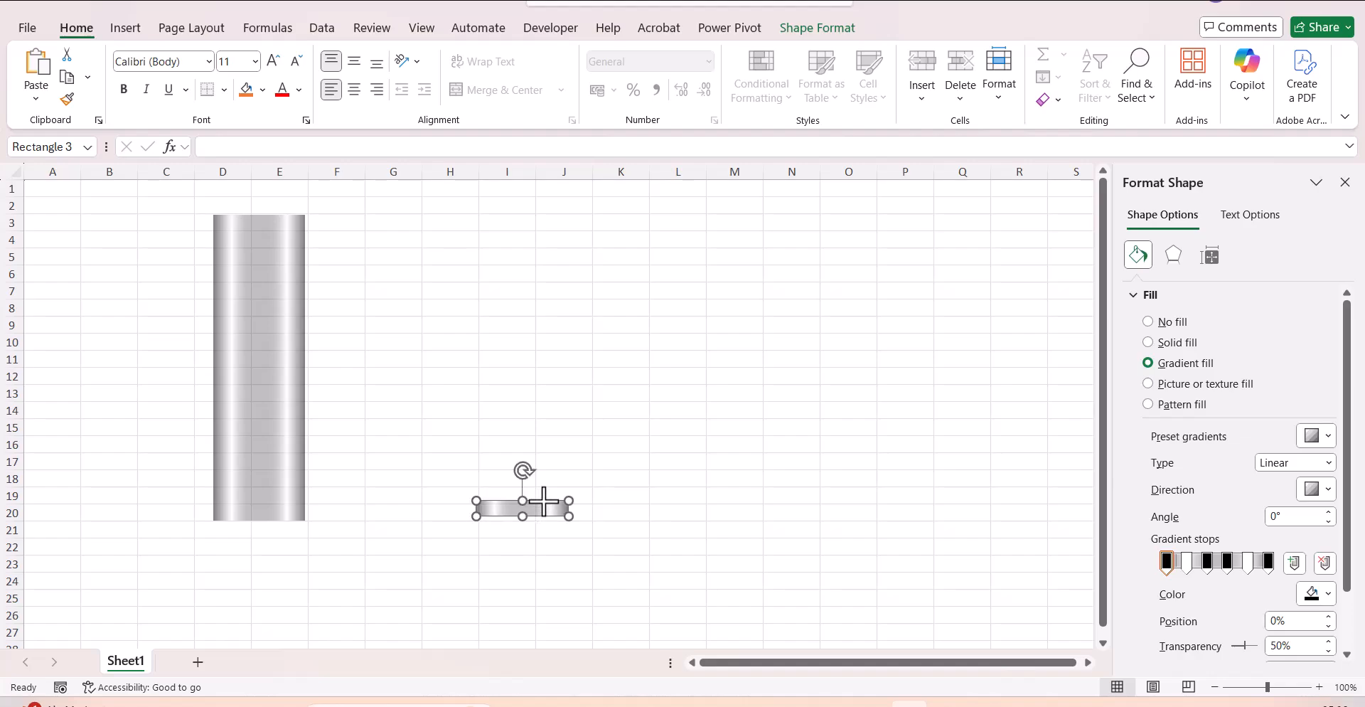
Fill the thin strip with solid black and place a duplicate of it as a cap on the gradient rectangle's top edge.
click(553, 544)
click(535, 509)
click(1150, 343)
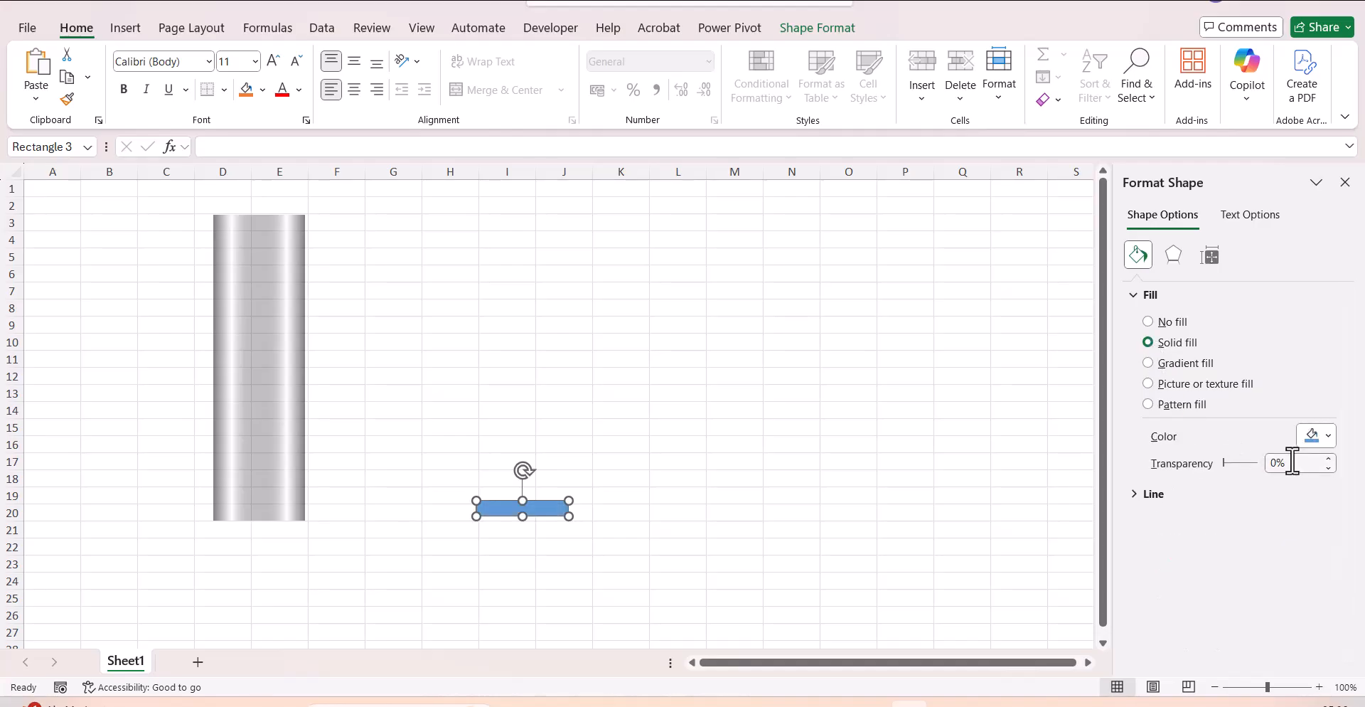
click(1327, 436)
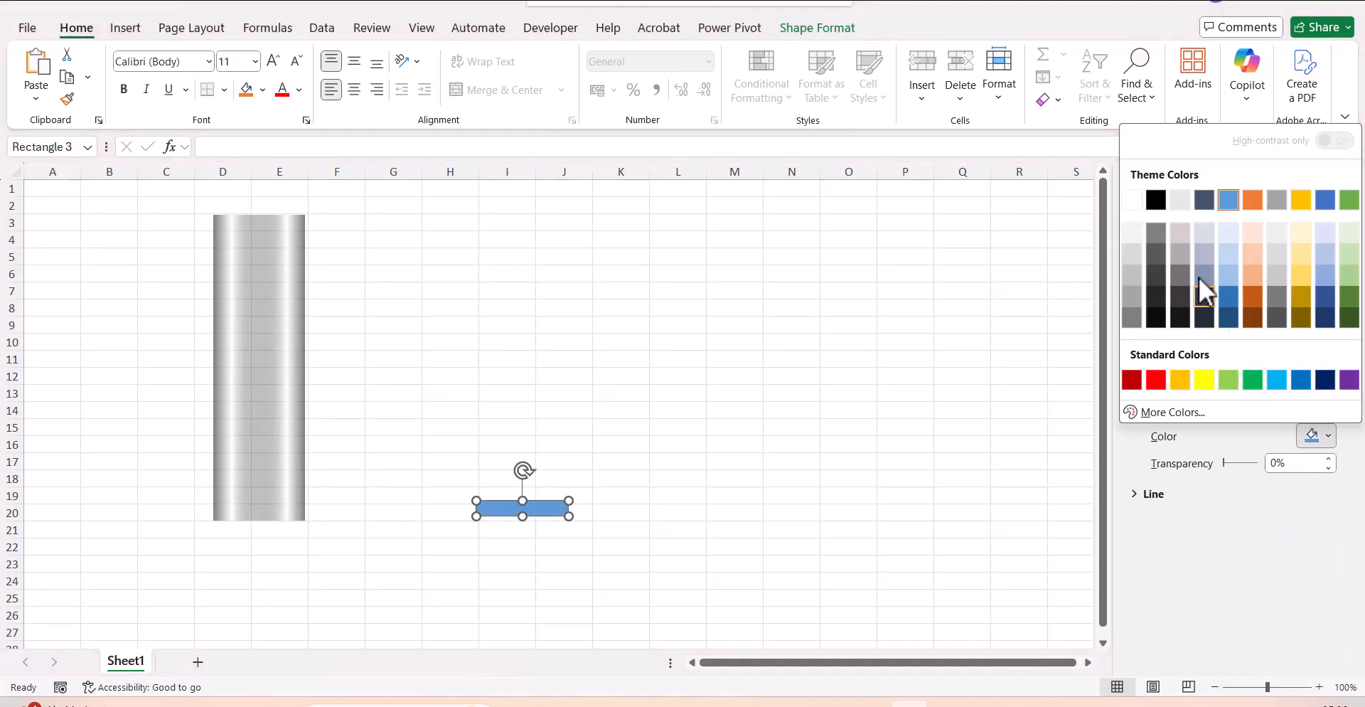
click(1154, 199)
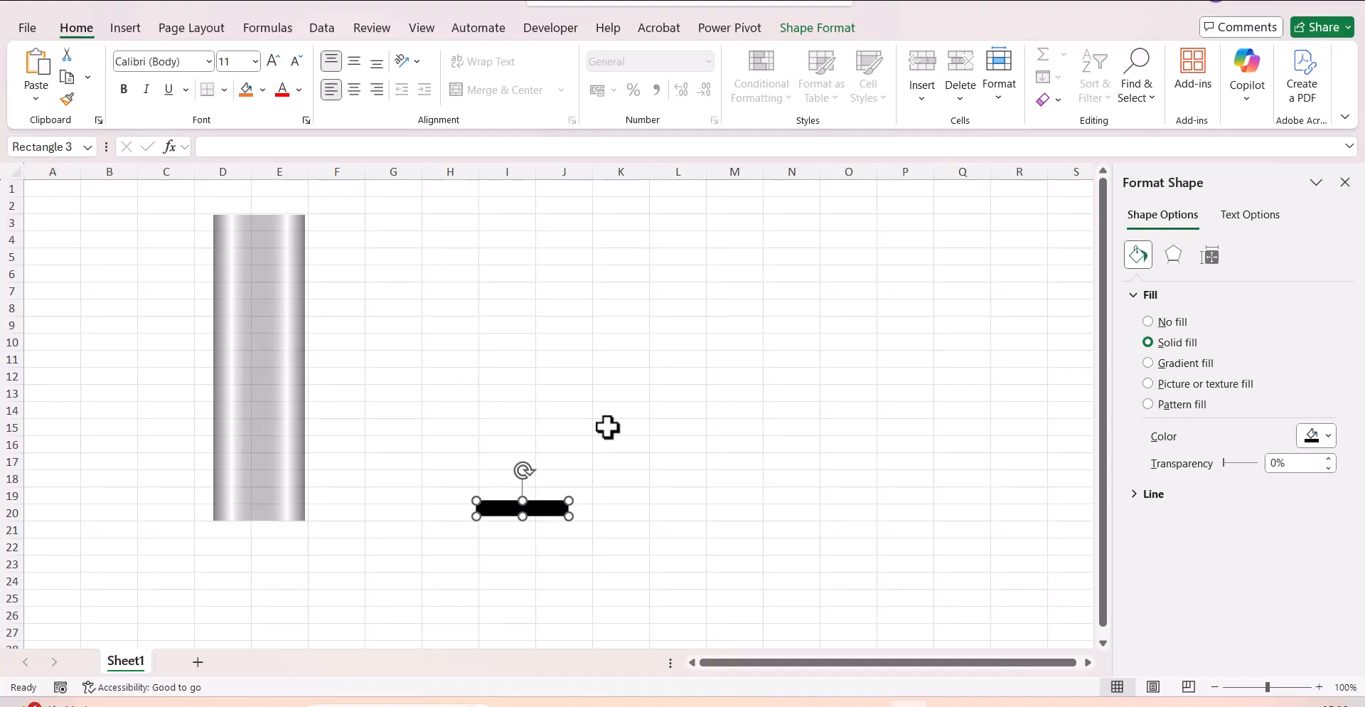
key(ctrl+d)
drag(529, 522, 253, 210)
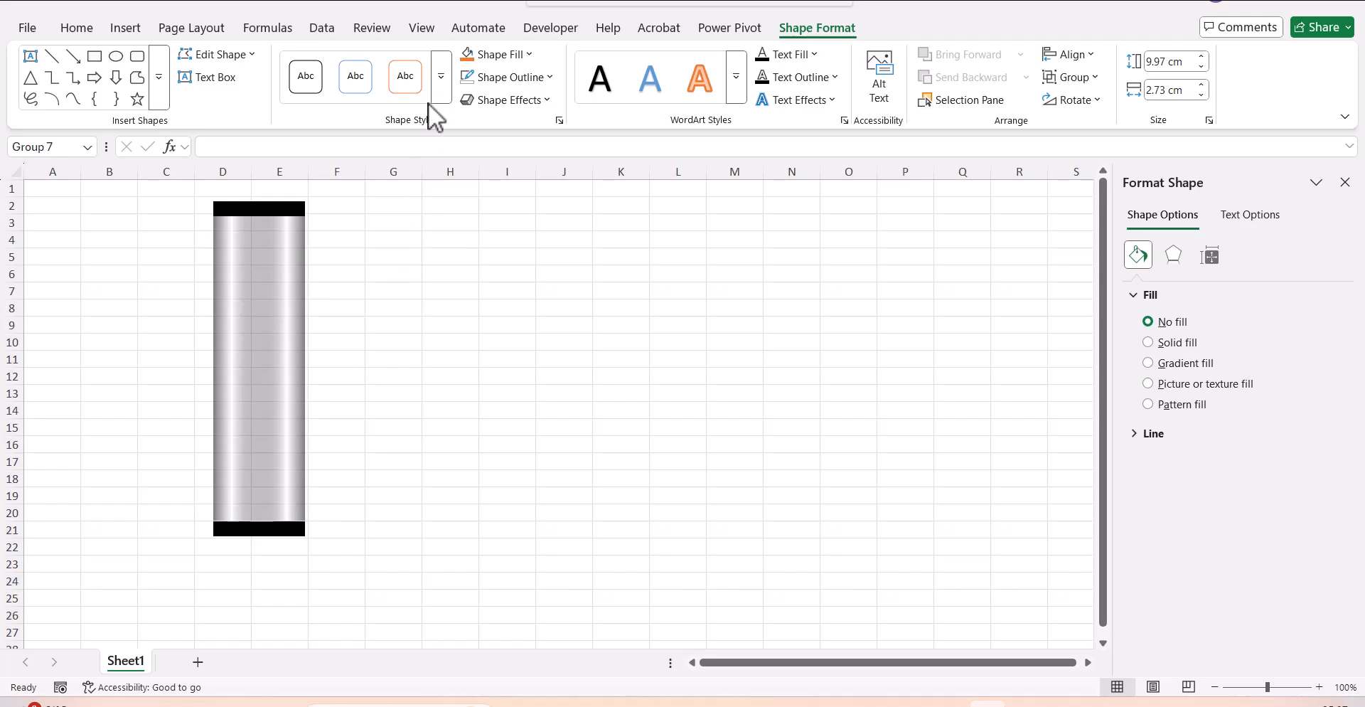
Hide the worksheet's gridlines.
click(421, 27)
click(513, 77)
click(522, 306)
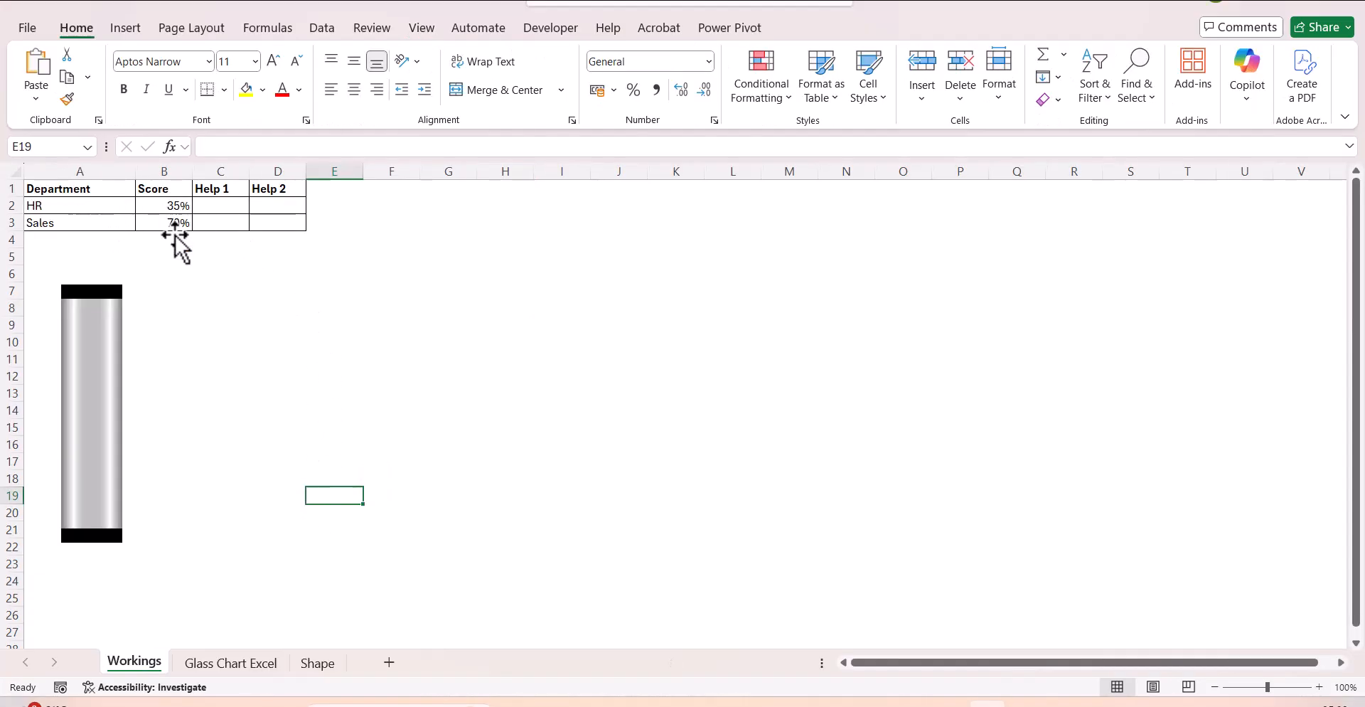
On the Workings sheet, enter =B2+5% in C2 under Help 1 and fill it down to C3.
click(216, 203)
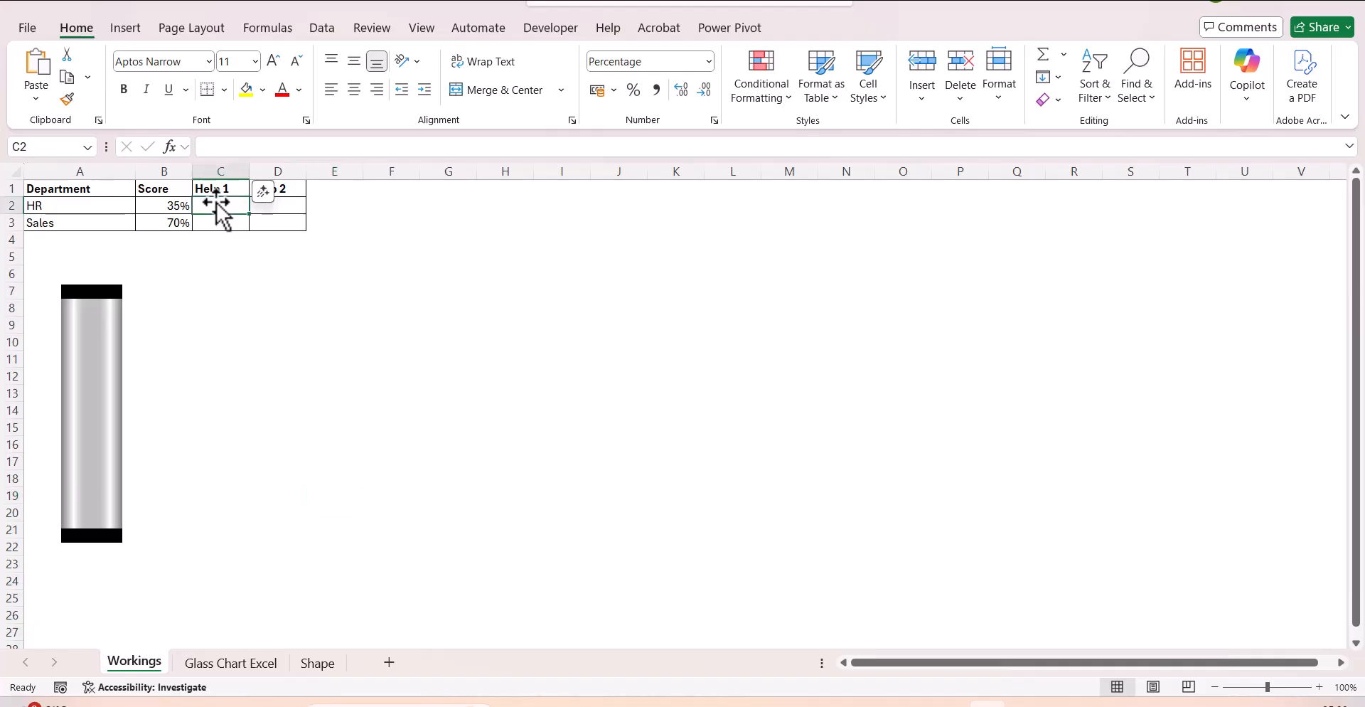
text(=)
click(176, 206)
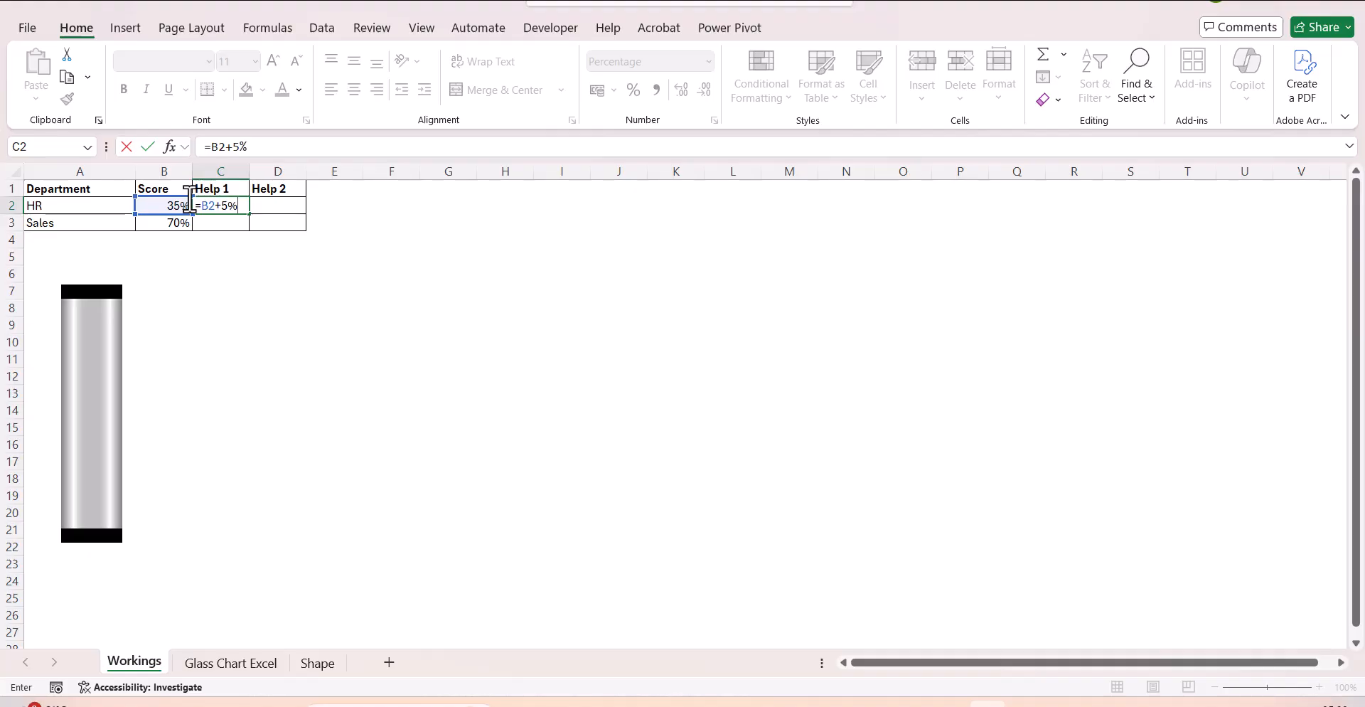
text(+5%)
key(ctrl+Return)
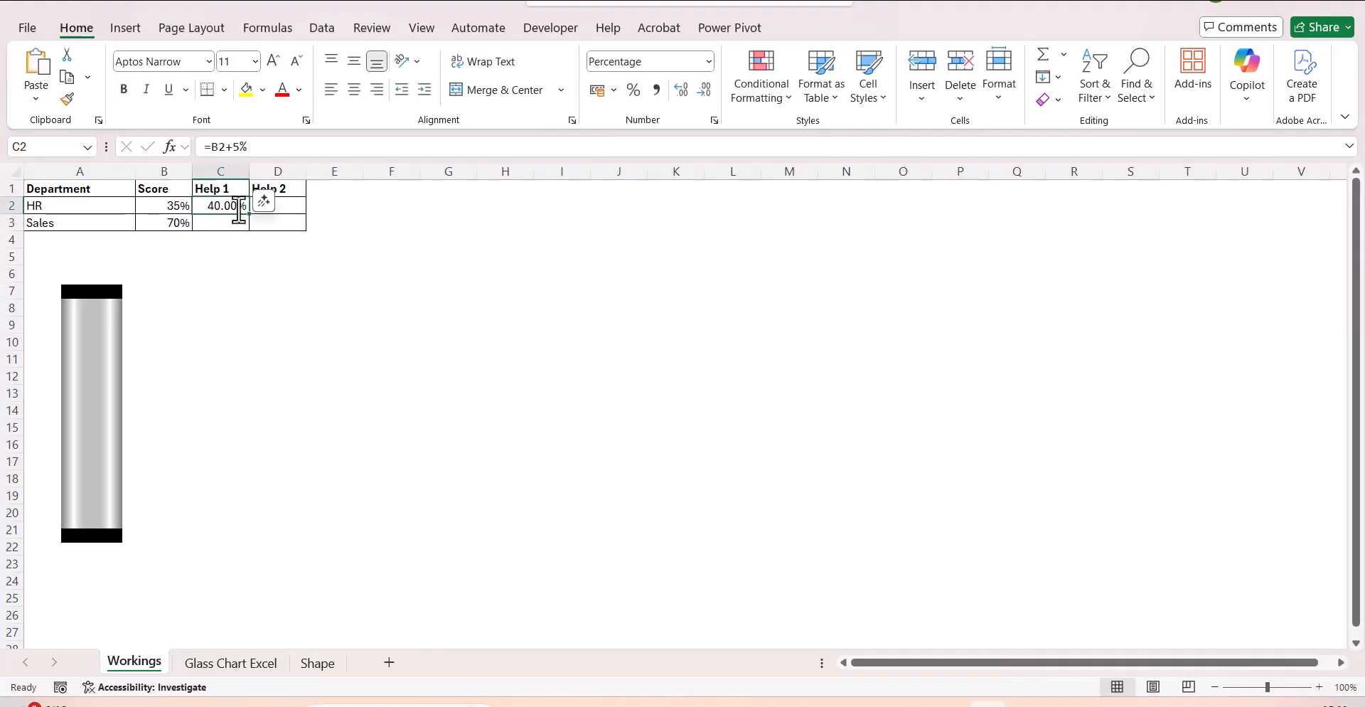
drag(255, 215, 289, 222)
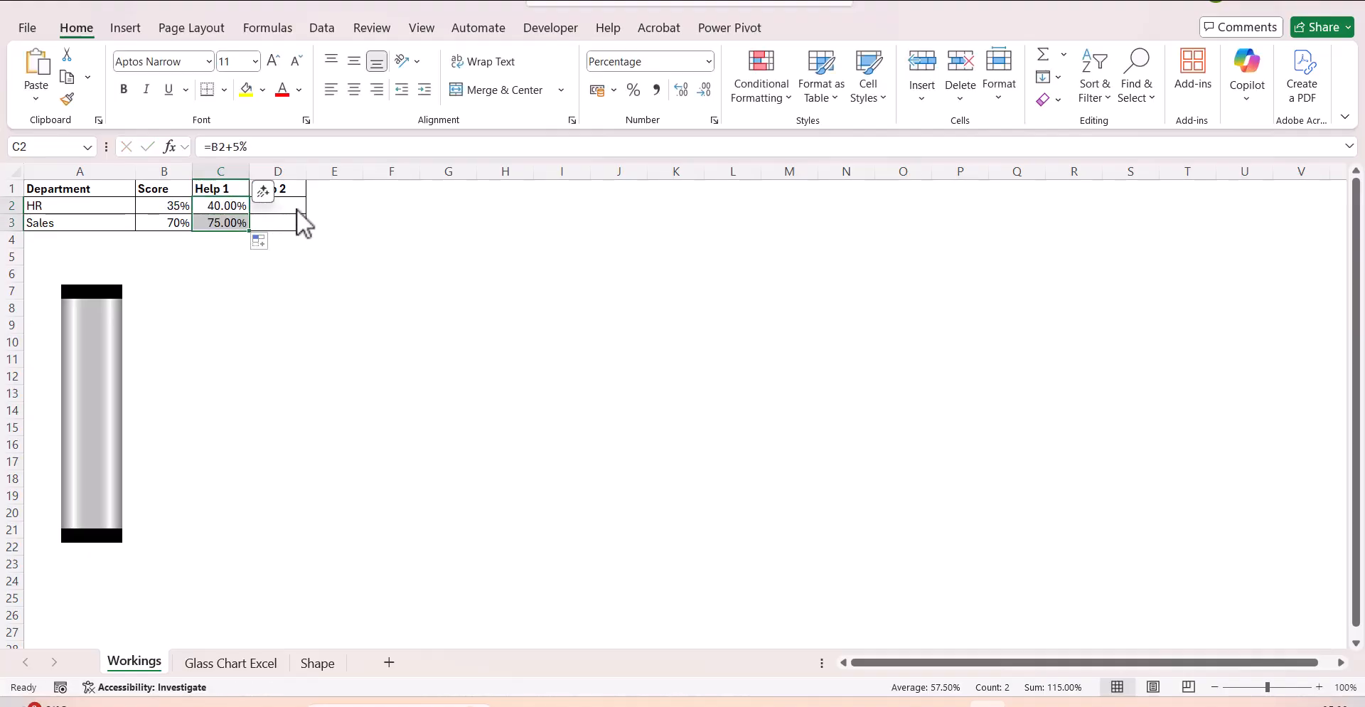
Enter 110% in D2 and D3 under Help 2 for both HR and Sales.
click(296, 209)
text(100)
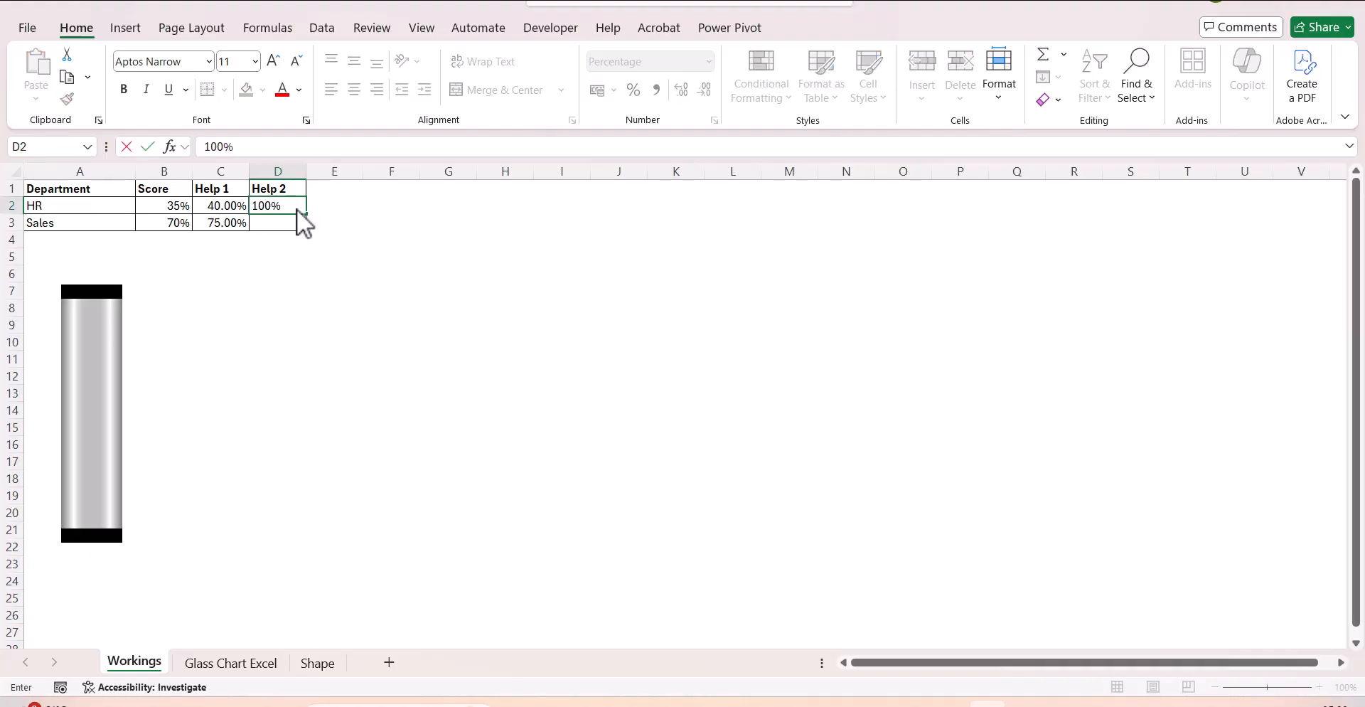
key(BackSpace)
key(BackSpace)
text(10)
key(Return)
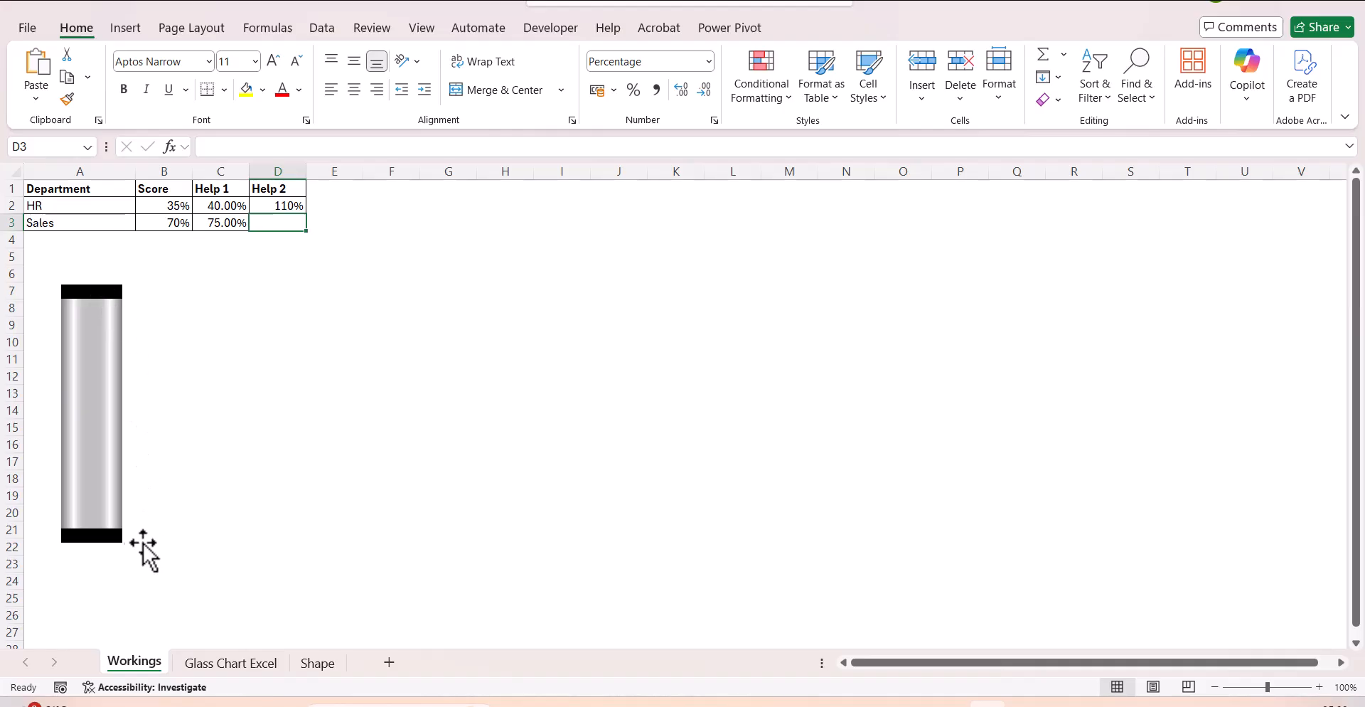
text(110)
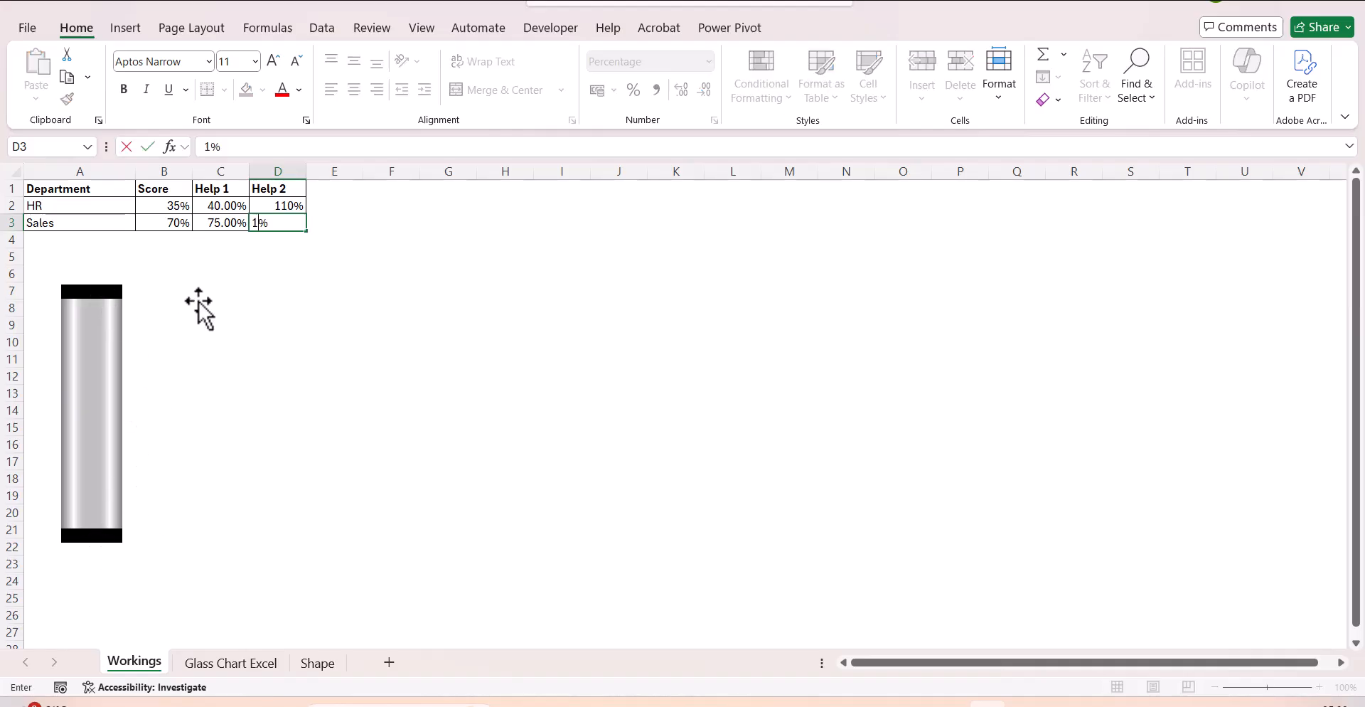
click(334, 410)
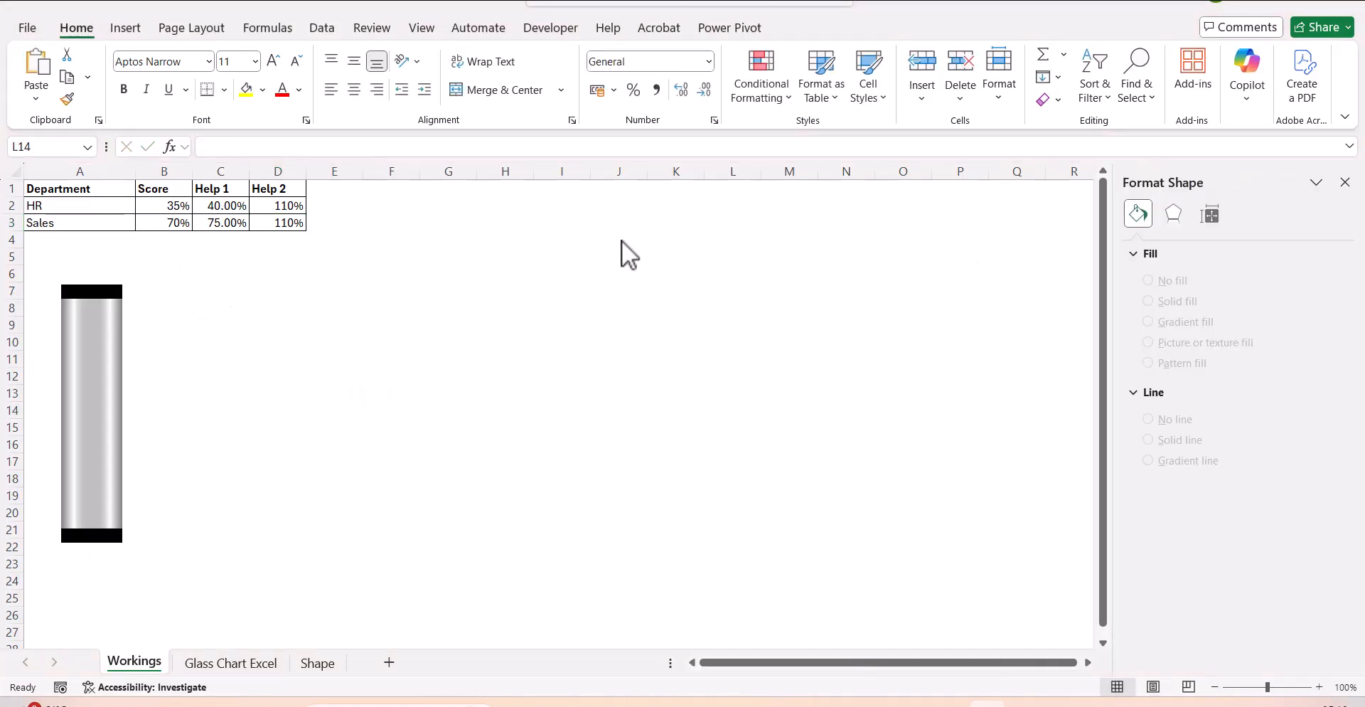
Insert a clustered column chart from the Department, Help 1 and Help 2 data, excluding Score, and place it around columns F–M.
drag(112, 192, 114, 219)
drag(232, 191, 269, 217)
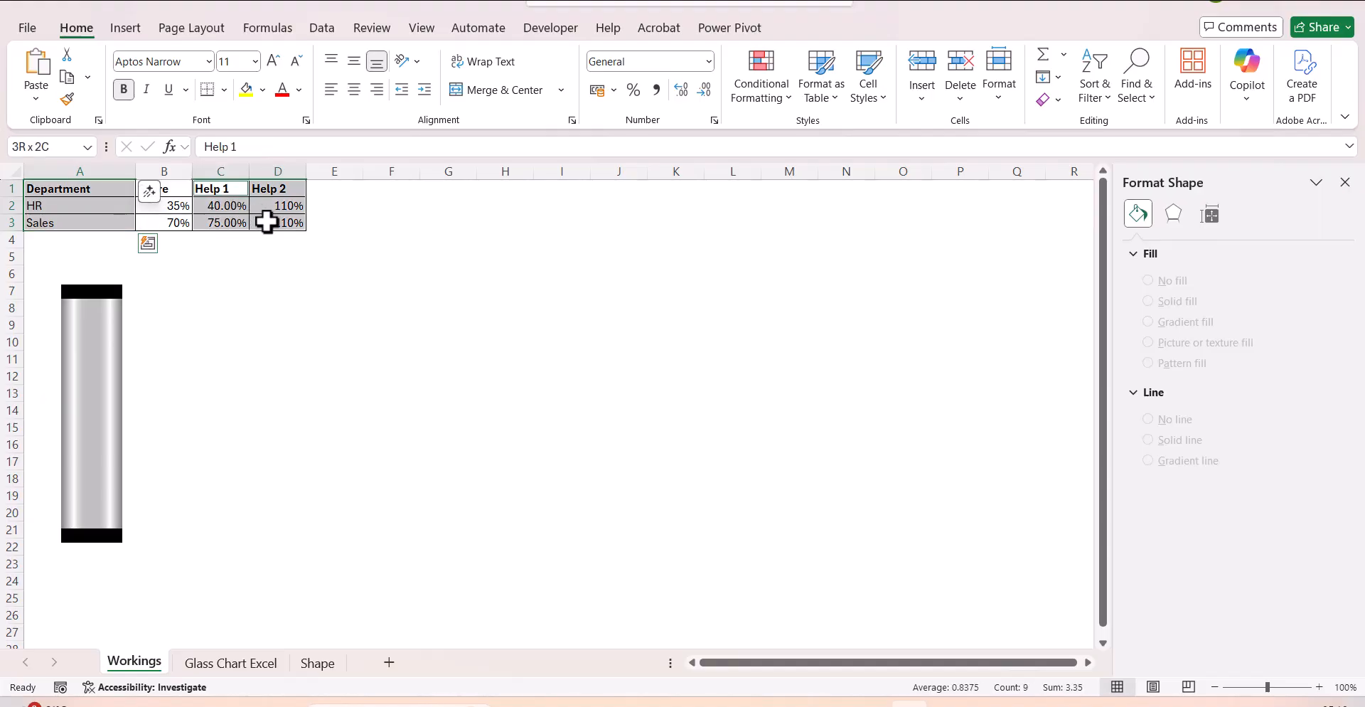
click(135, 33)
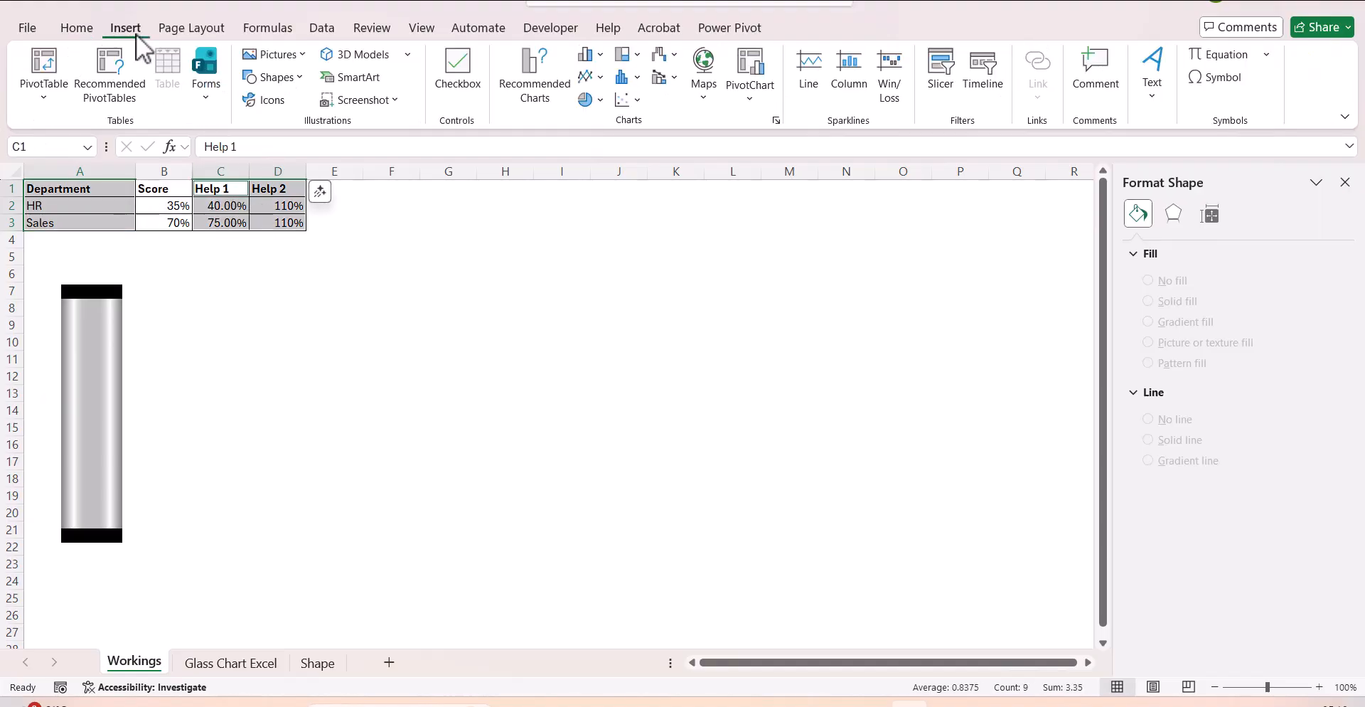
click(592, 55)
click(601, 121)
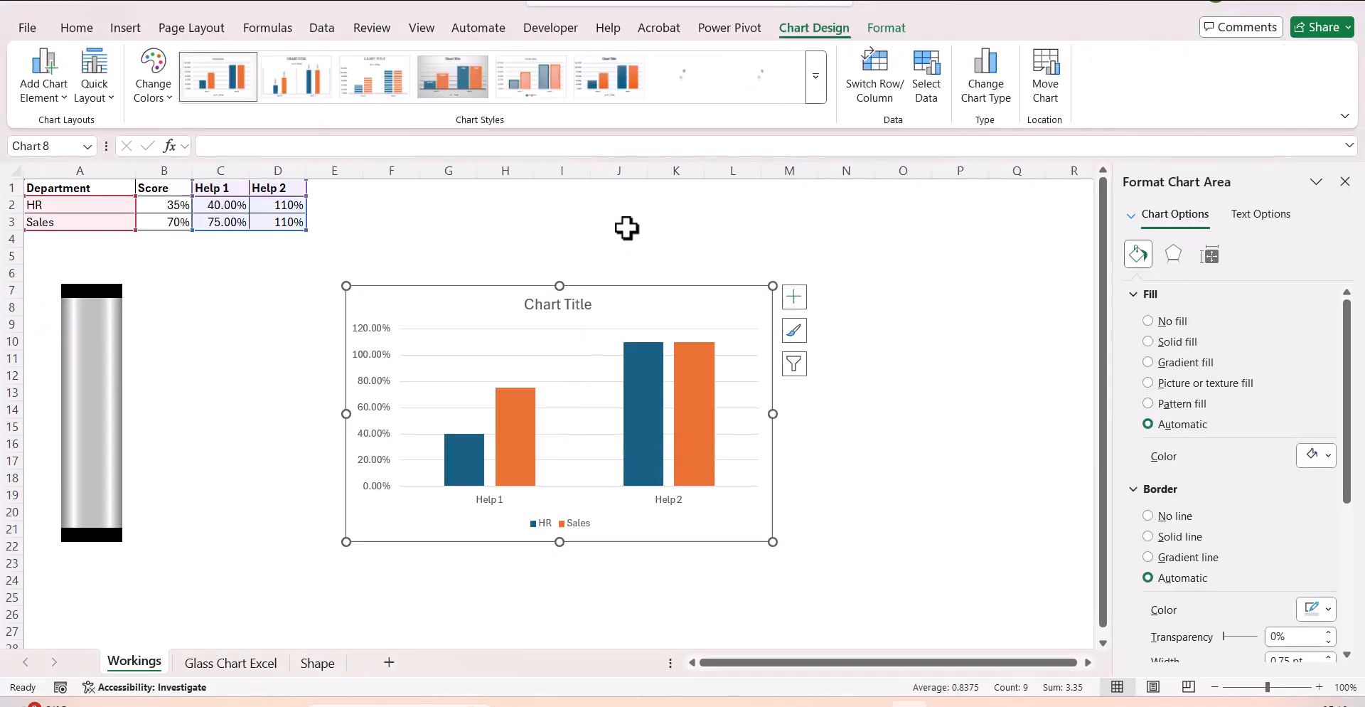
drag(660, 281, 698, 210)
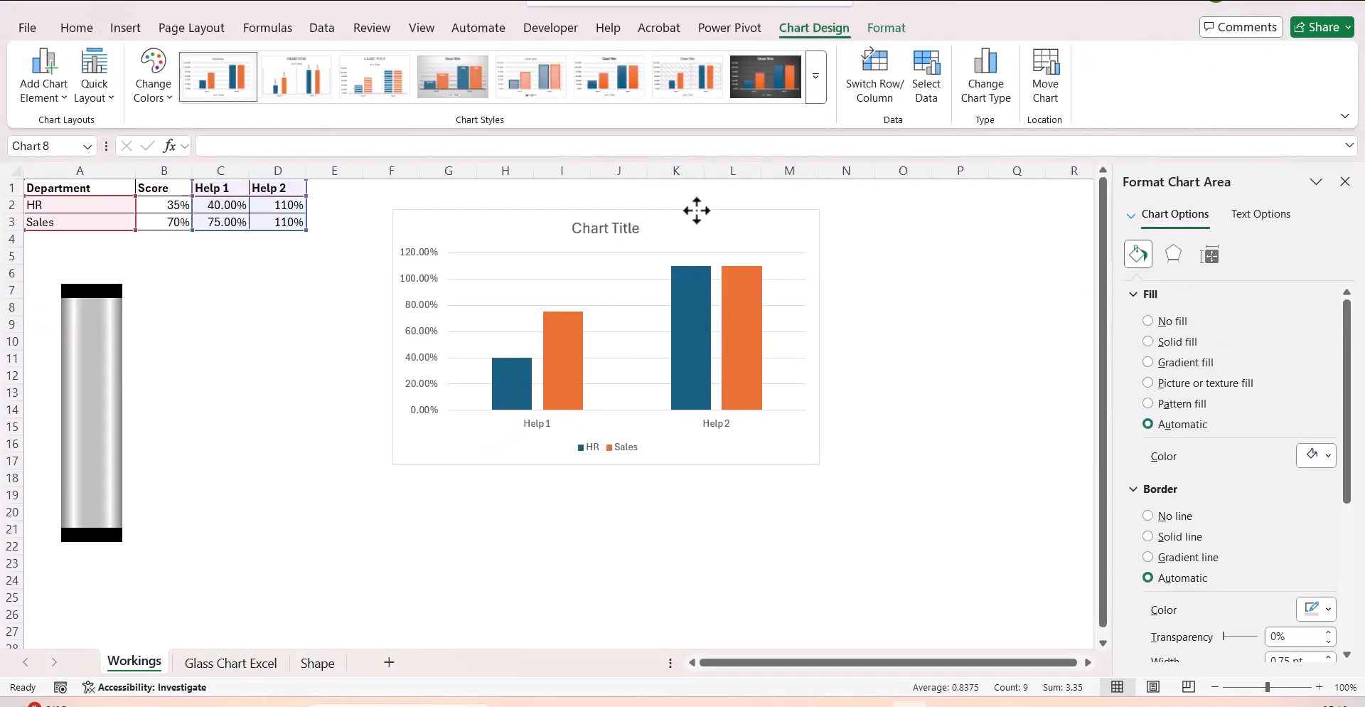
click(862, 361)
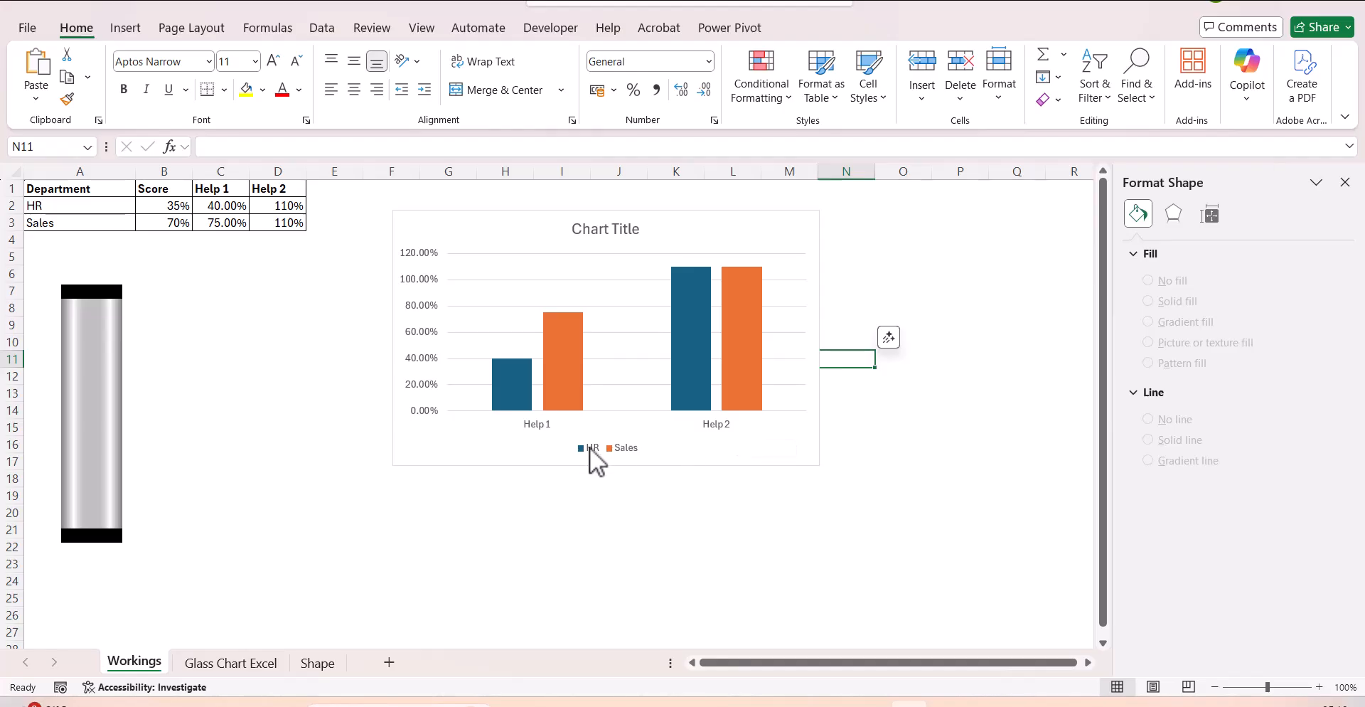
Switch the chart's rows and columns so HR and Sales become the categories and Help 1 and Help 2 the series.
click(661, 455)
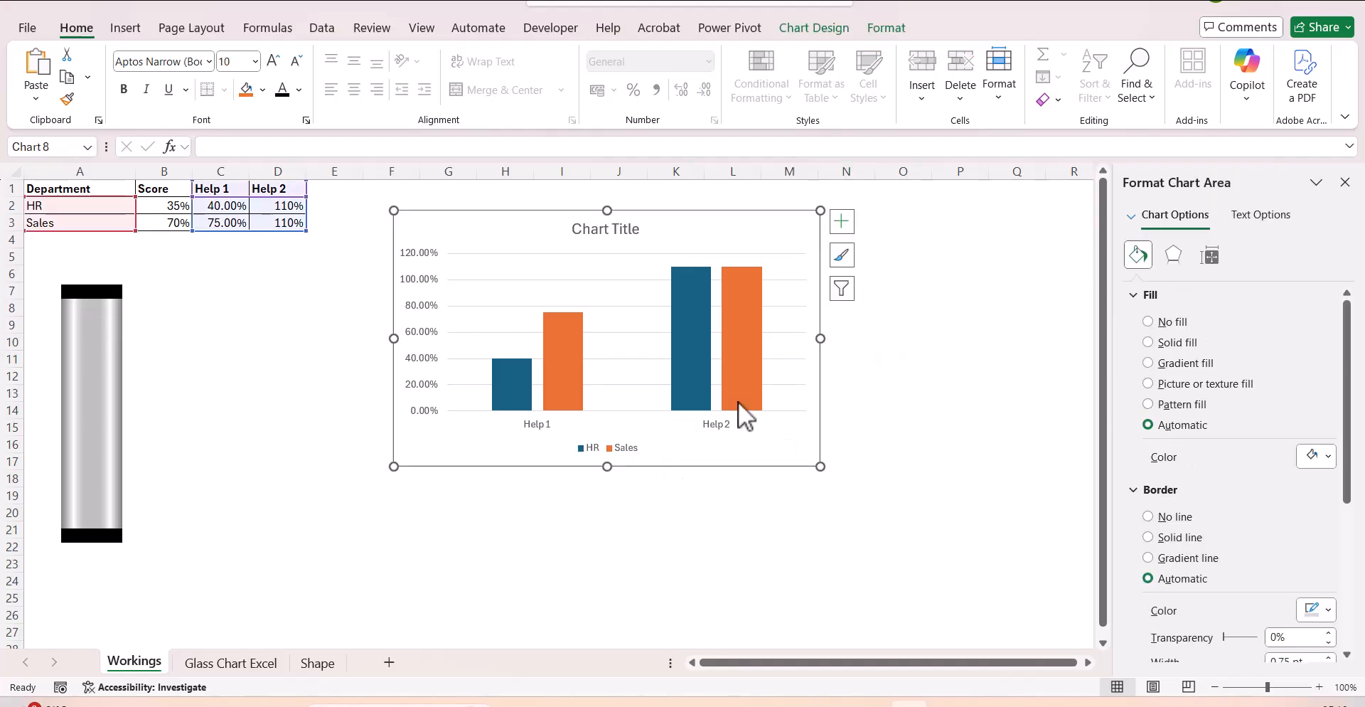
click(820, 33)
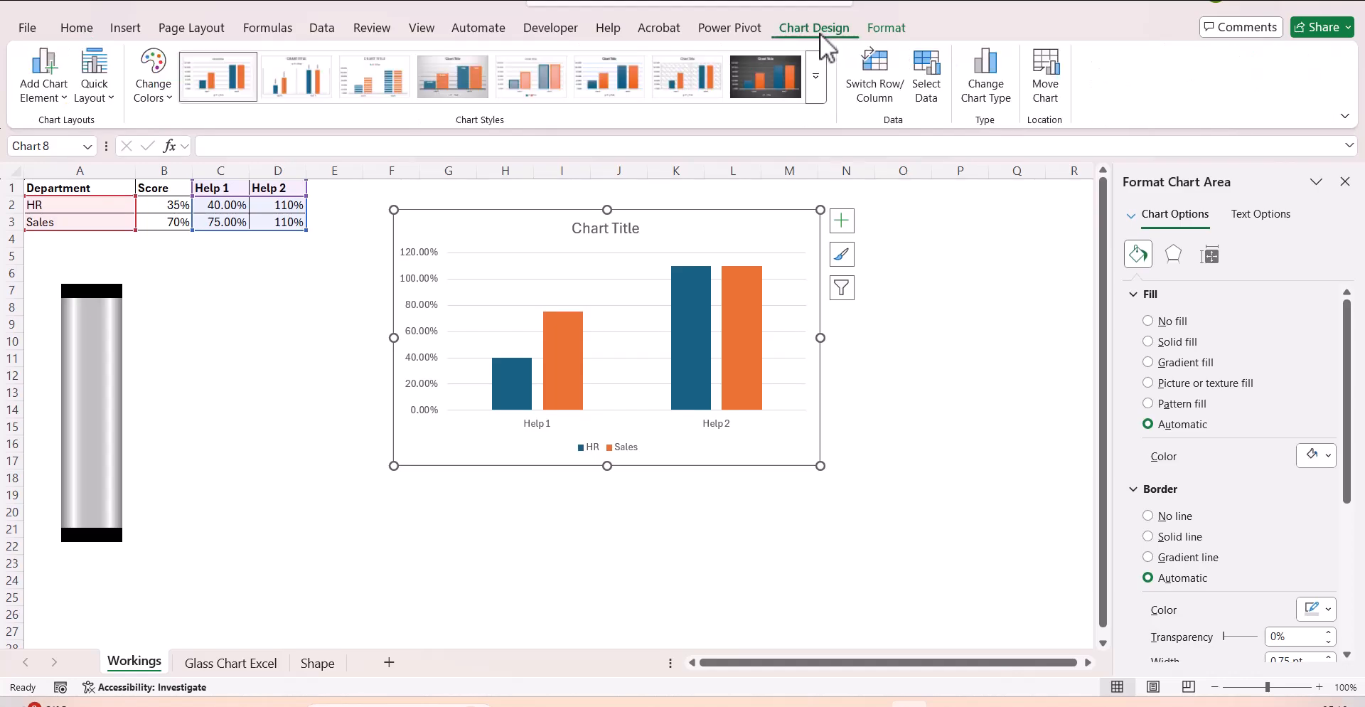
click(870, 88)
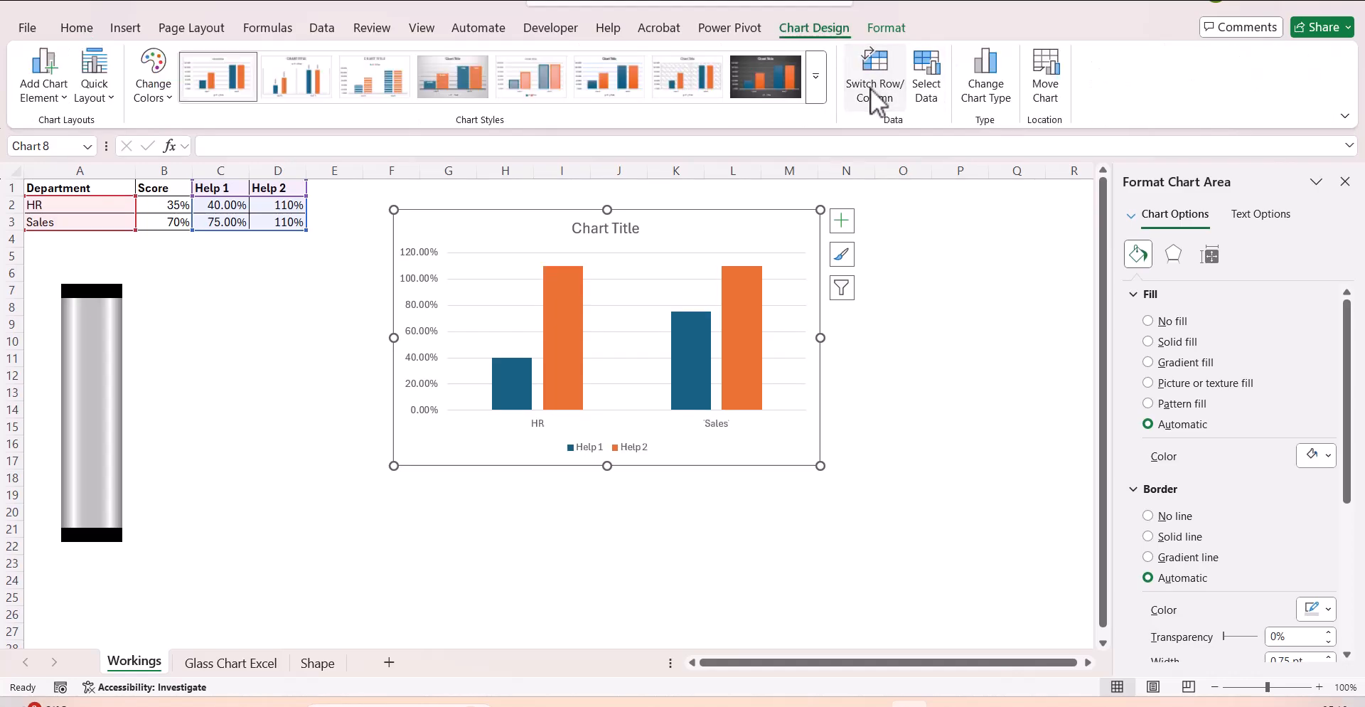
click(773, 525)
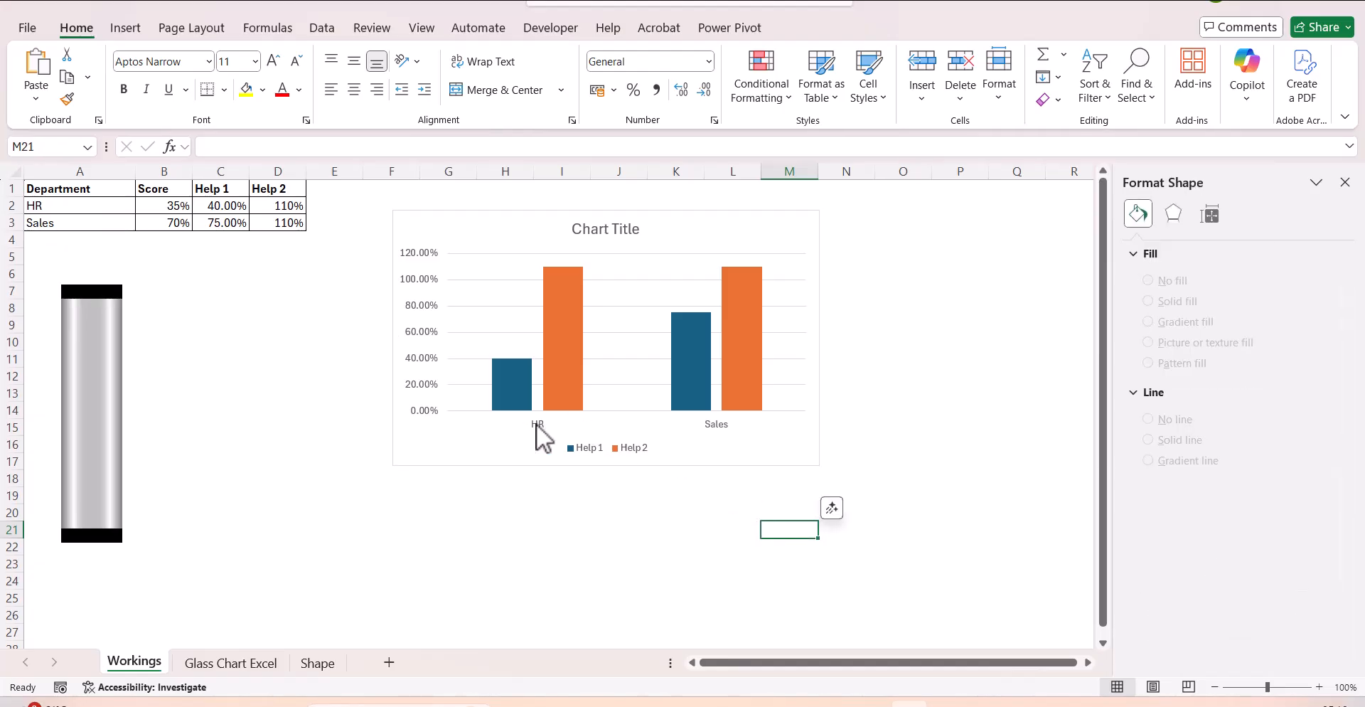
Fill only the HR column of the Help 1 series with solid standard purple.
click(514, 384)
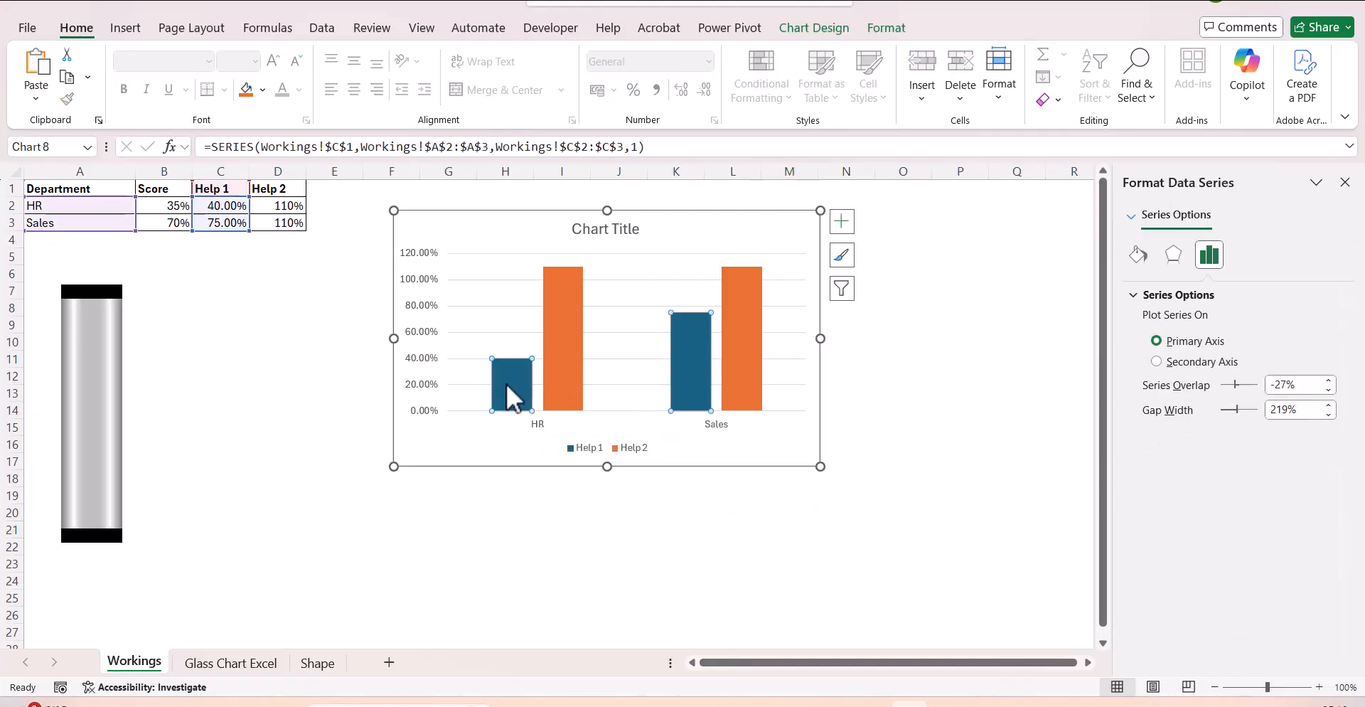
click(506, 383)
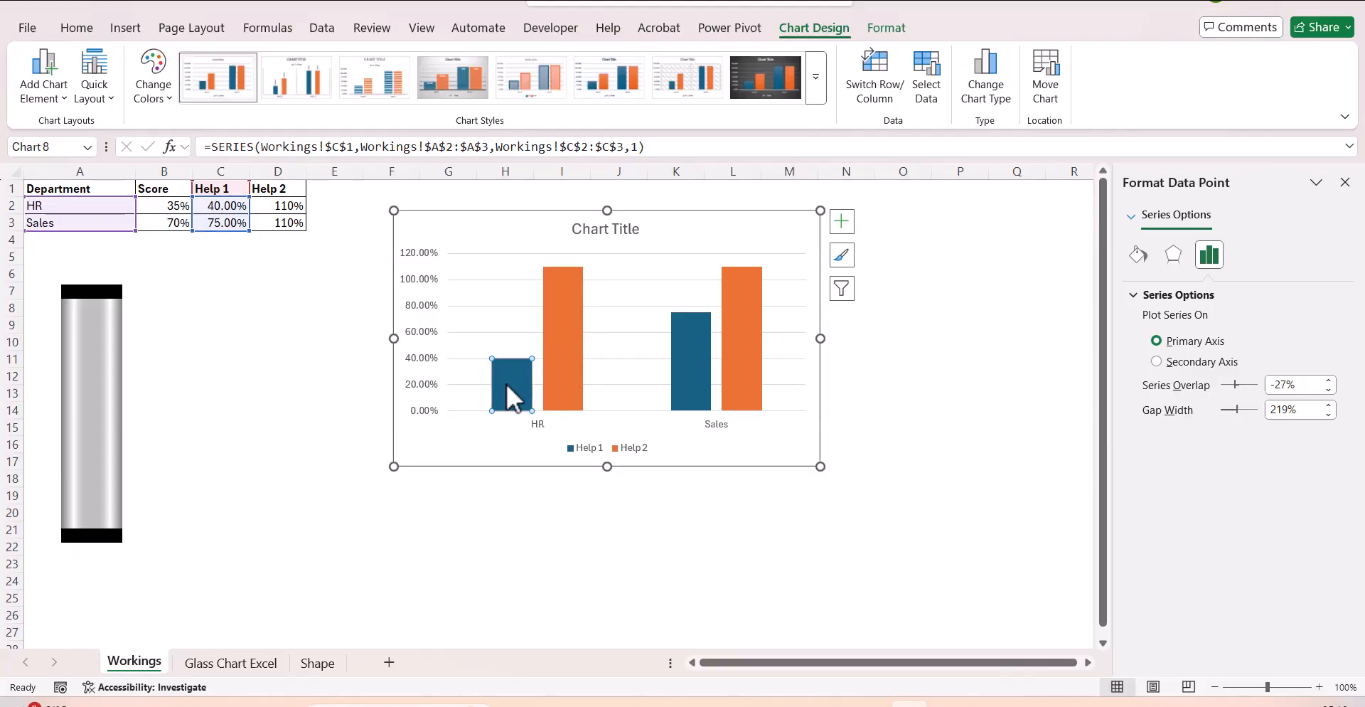
click(1138, 254)
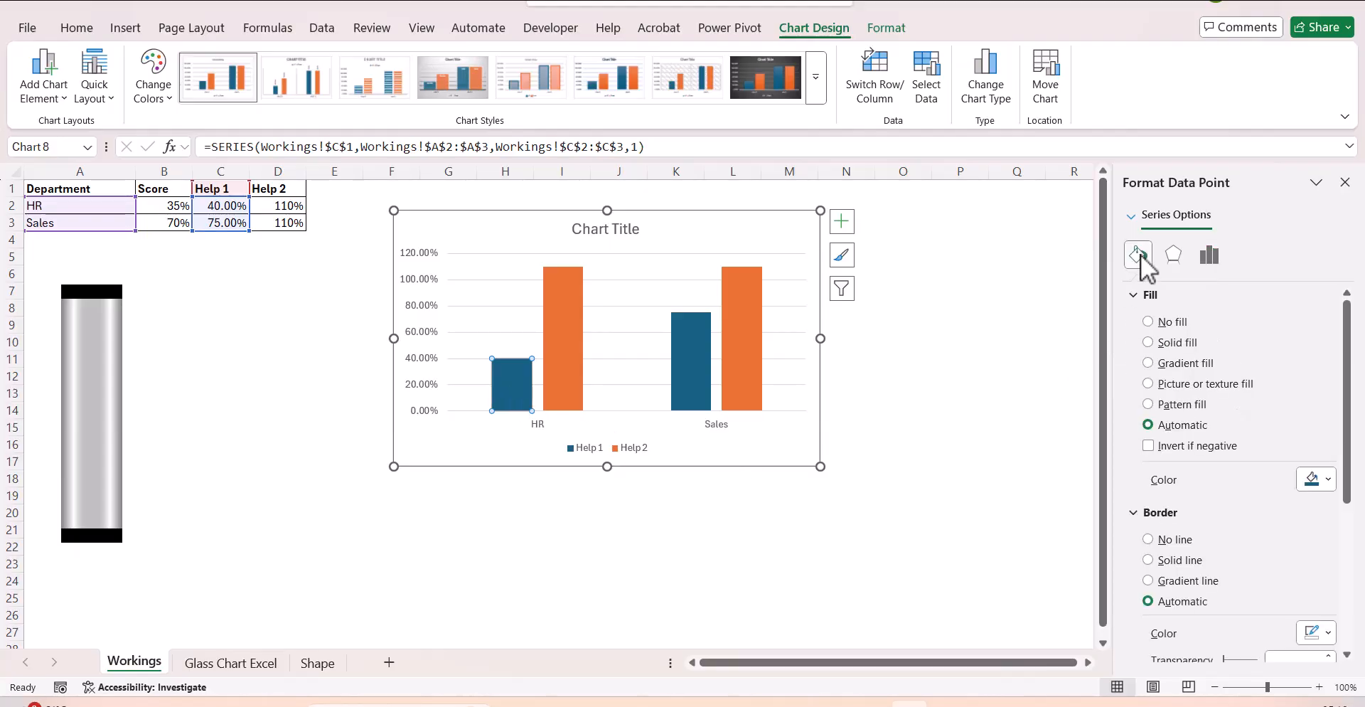
click(1174, 344)
click(1326, 479)
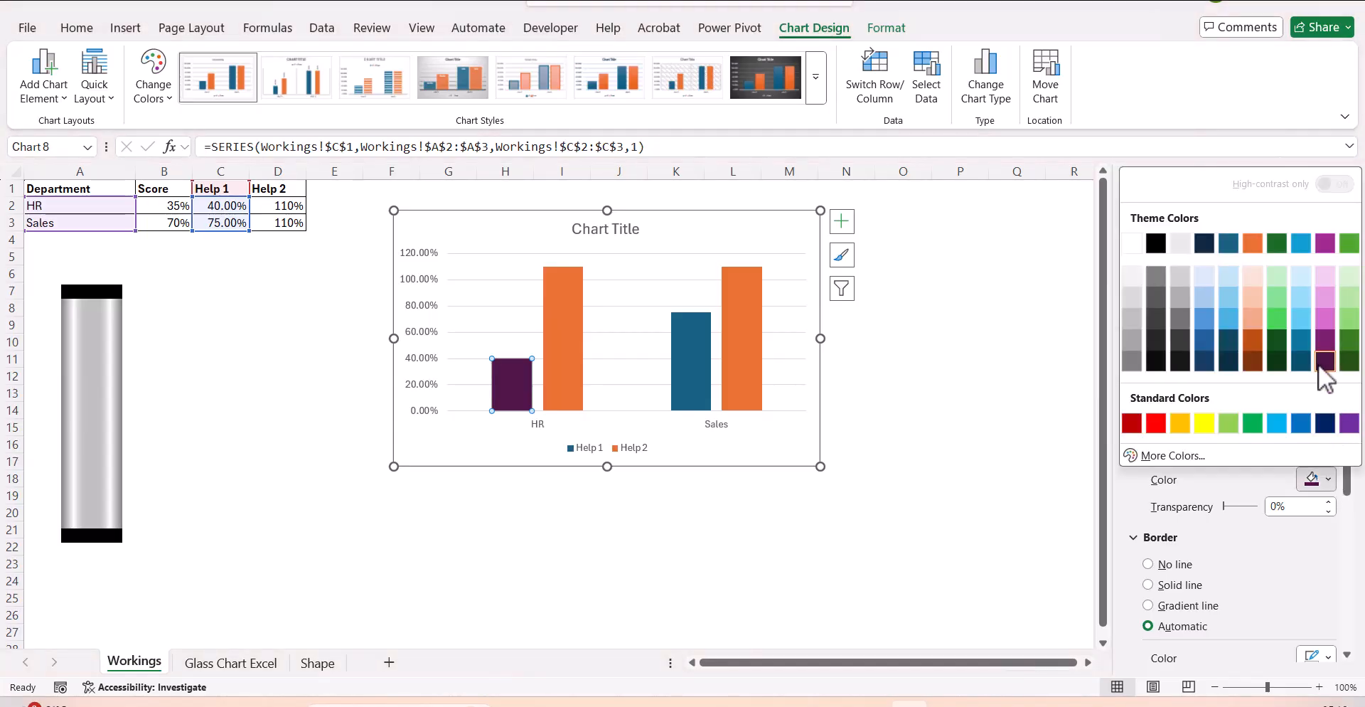
click(1349, 423)
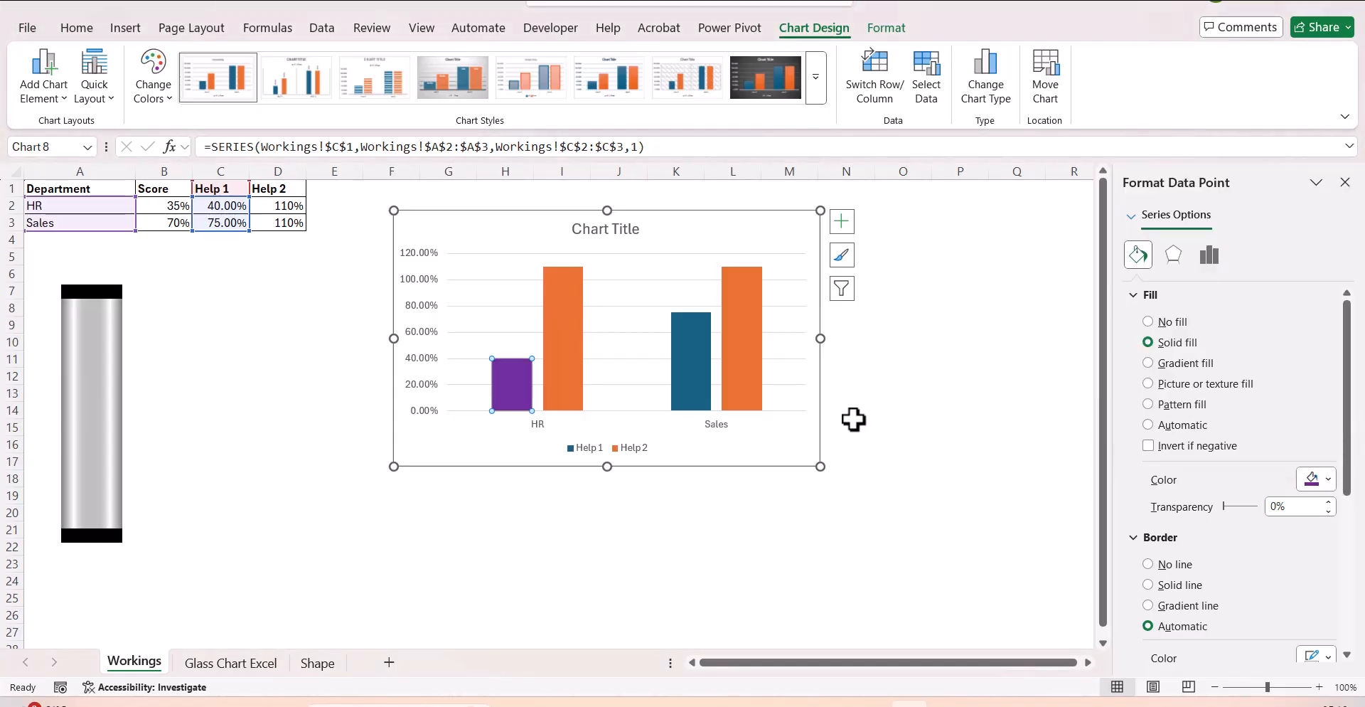
Fill only the Sales column of the Help 1 series with a solid dark teal-blue theme color.
click(699, 388)
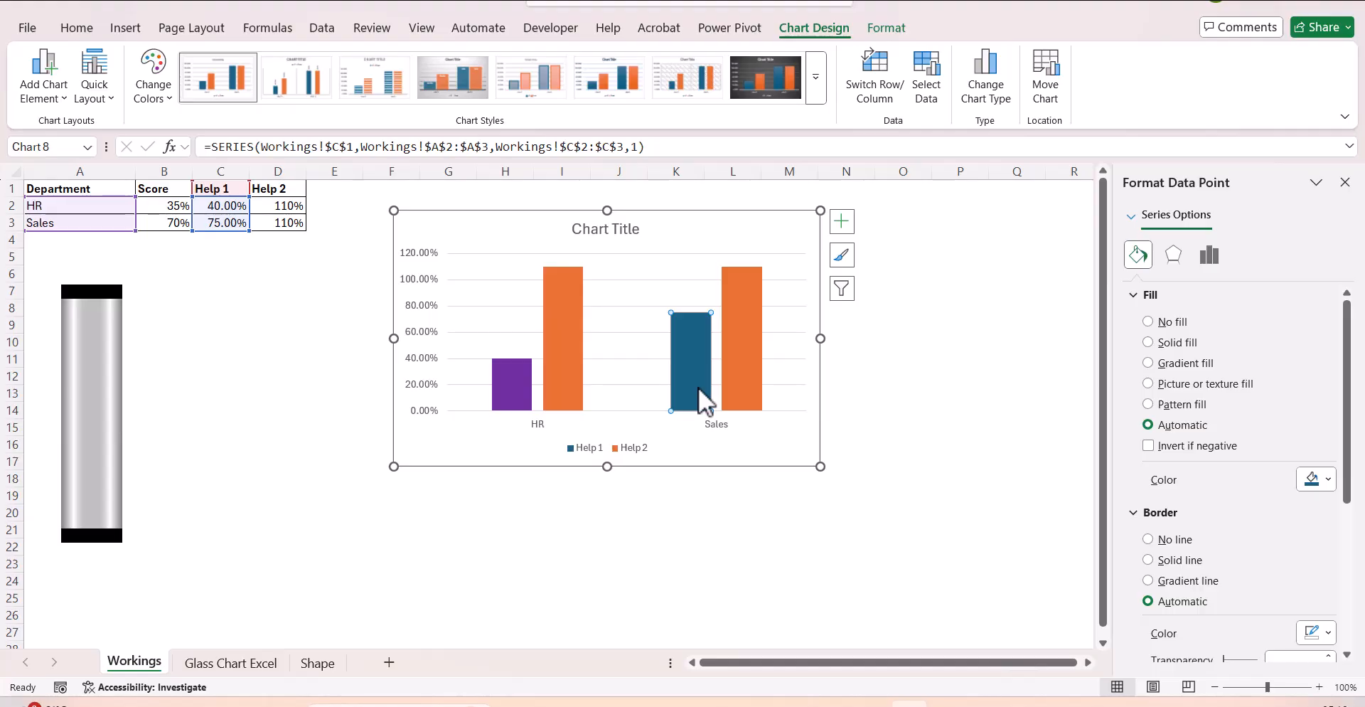
click(1177, 344)
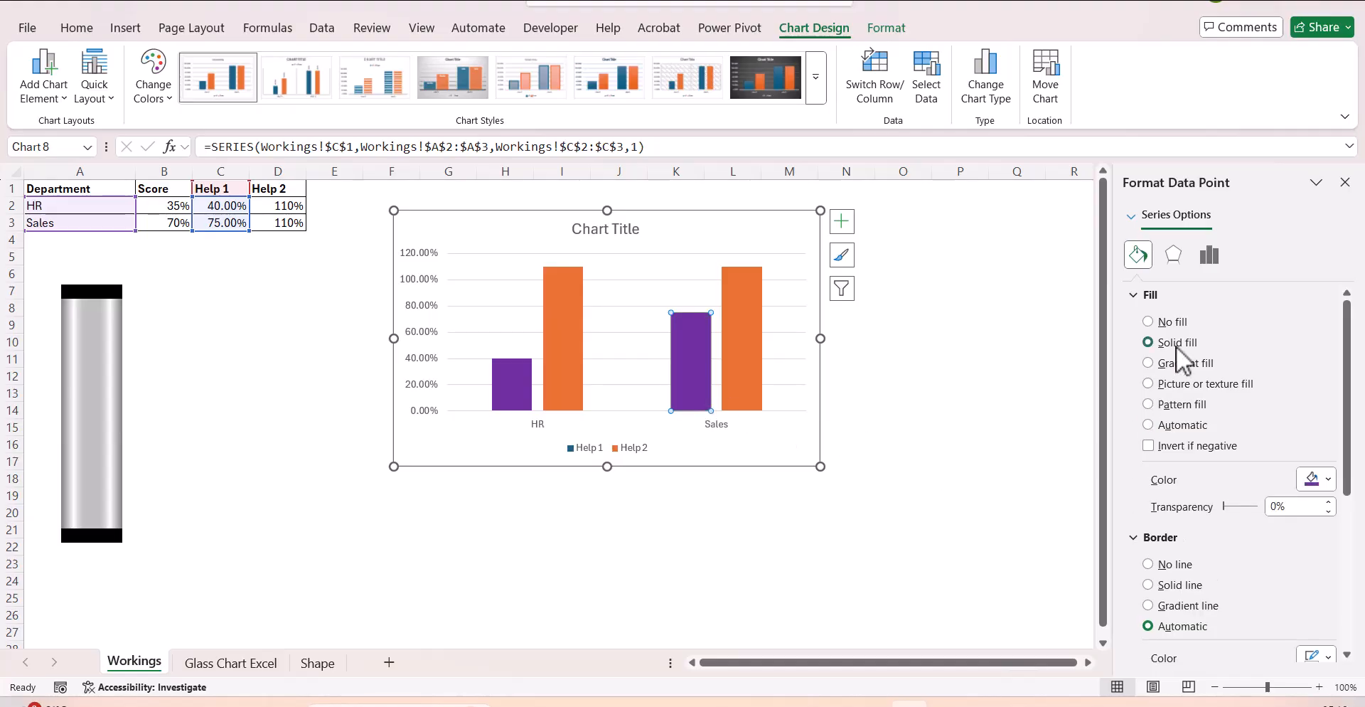
click(1326, 481)
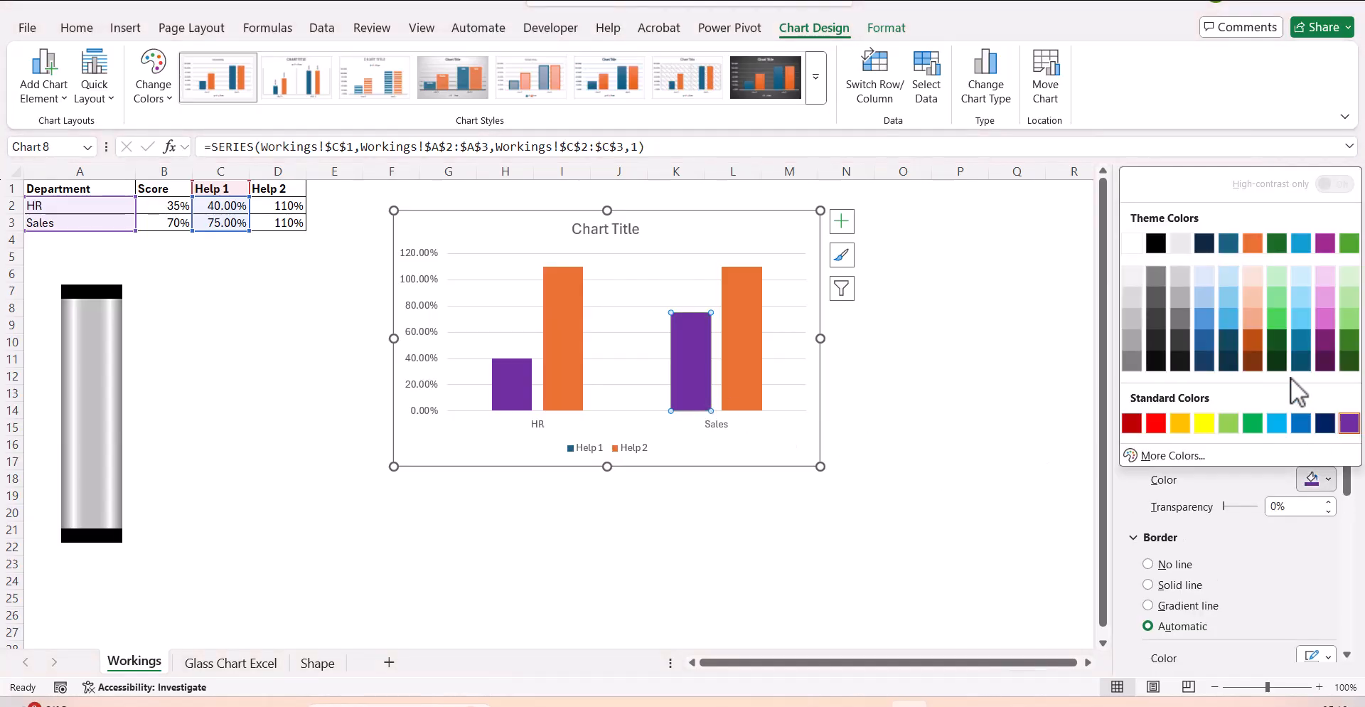
click(1300, 364)
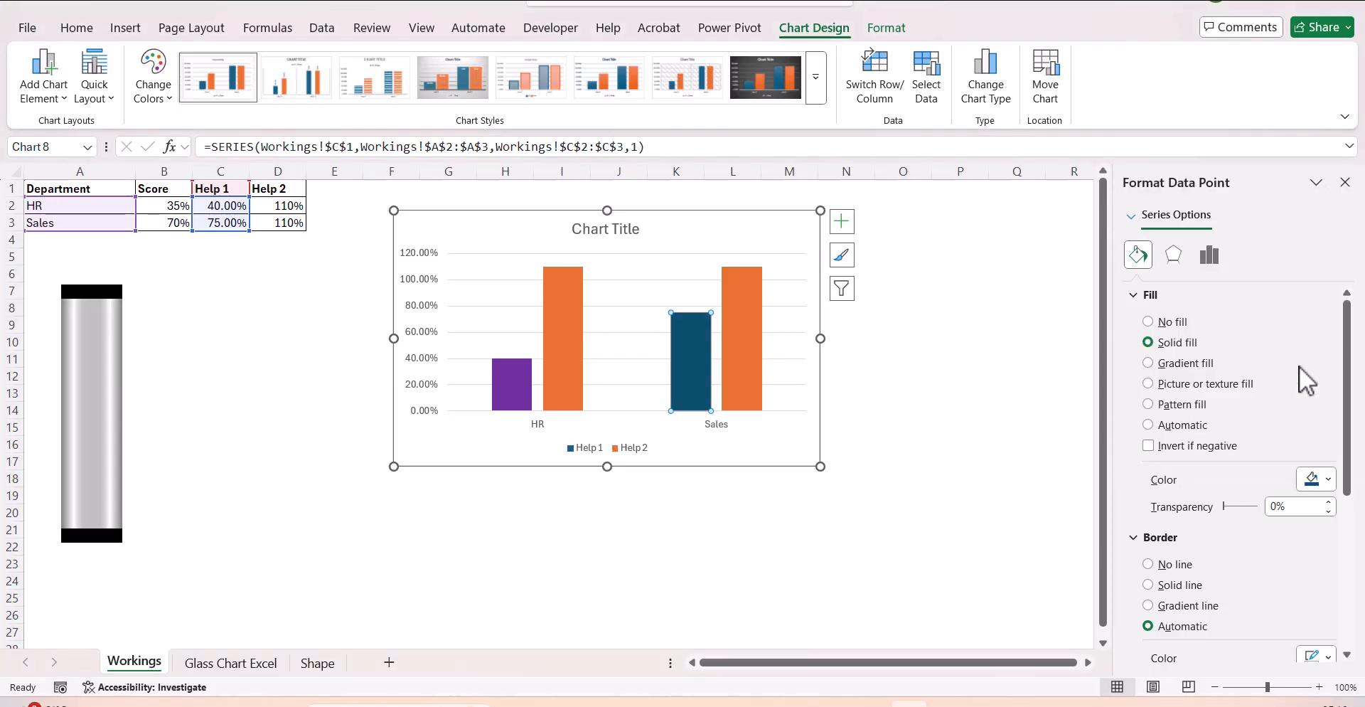
click(904, 446)
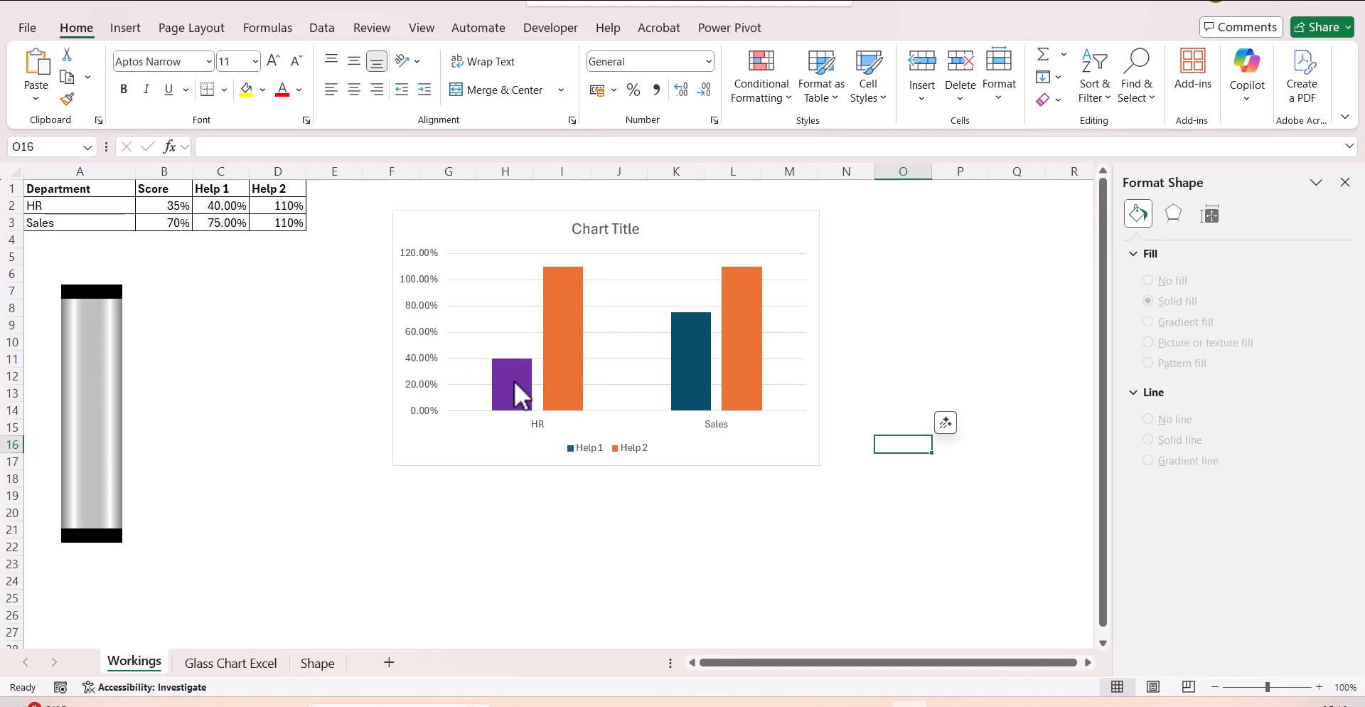
Delete the gridlines, vertical axis, legend and title from the column chart.
click(464, 334)
click(420, 347)
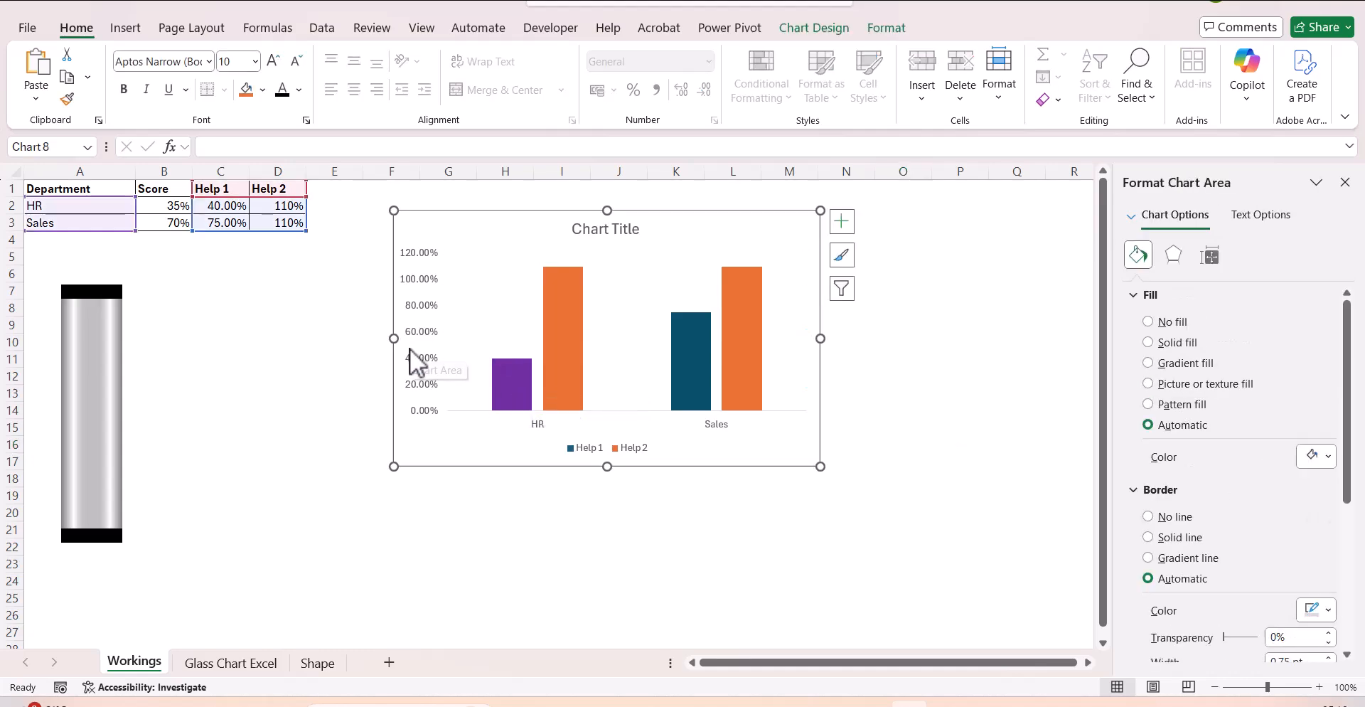
click(418, 331)
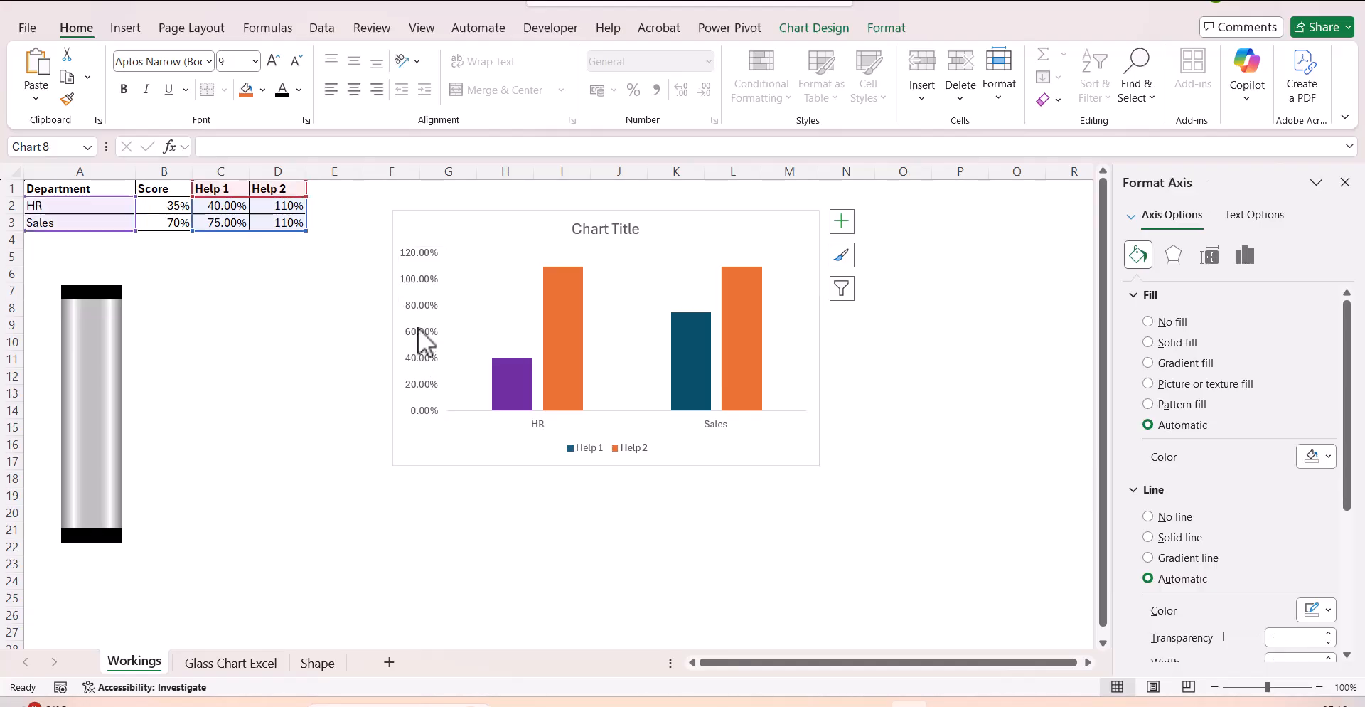
key(Delete)
click(579, 449)
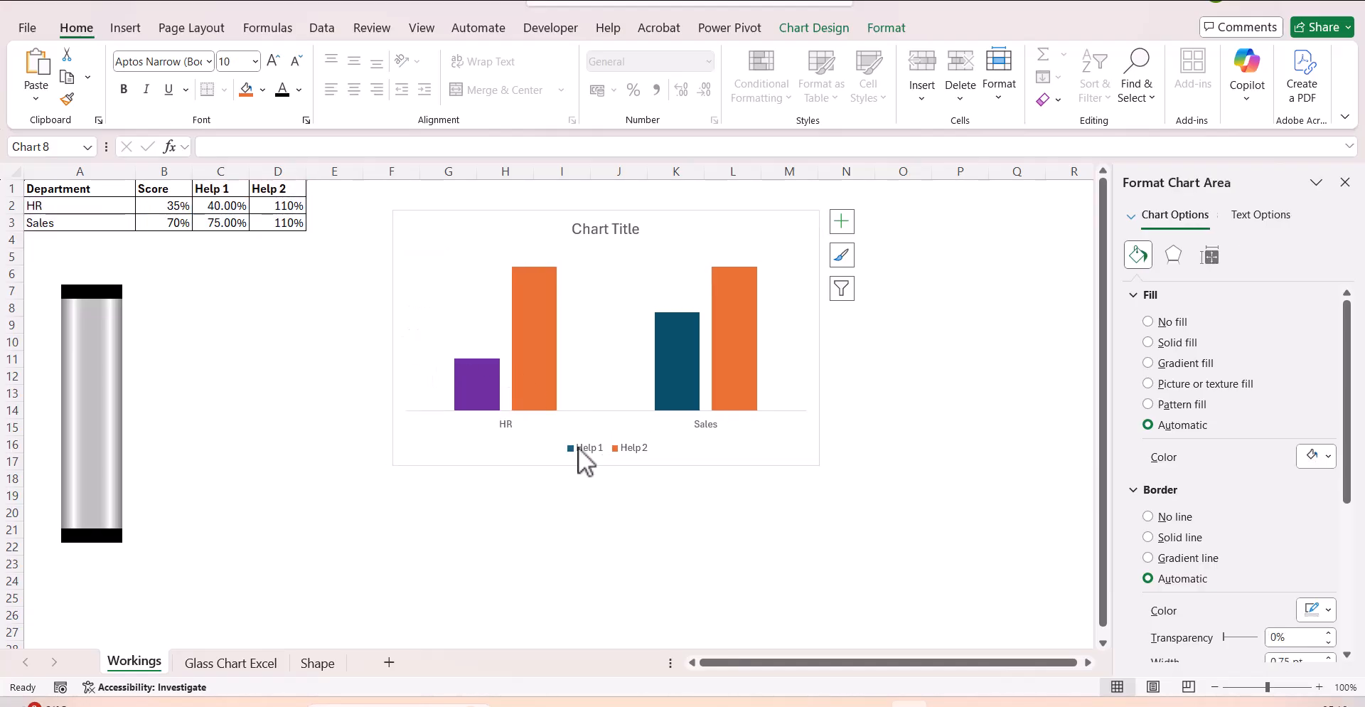
key(Delete)
click(610, 229)
key(Delete)
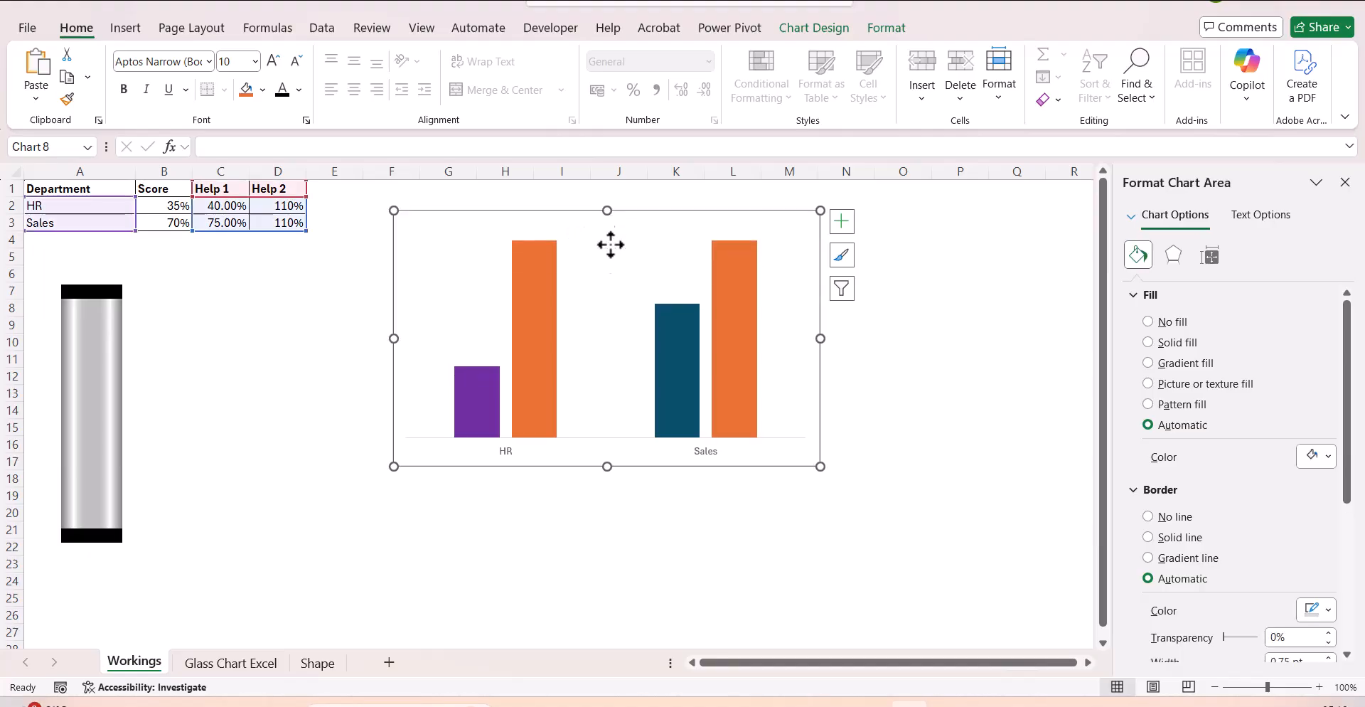
Set the chart's HR and Sales category labels to the Impact font and enlarge them by four size increments.
click(514, 454)
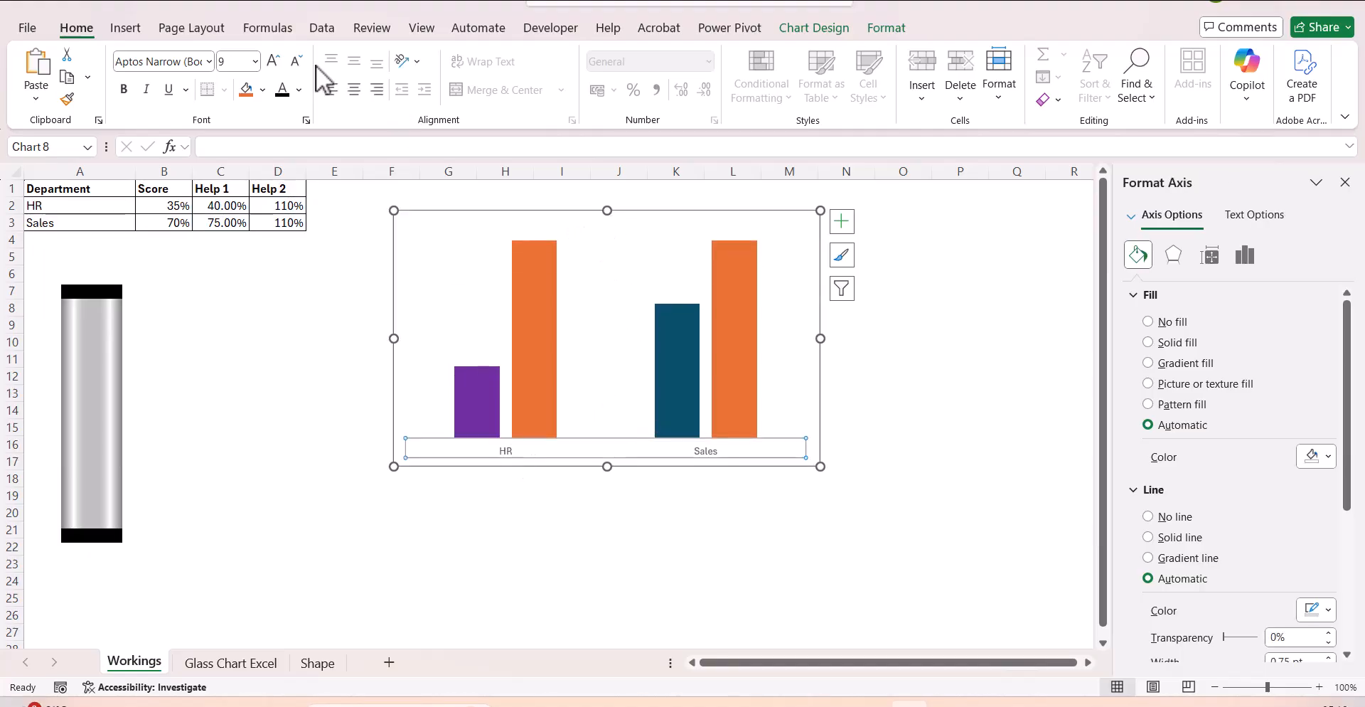
click(209, 62)
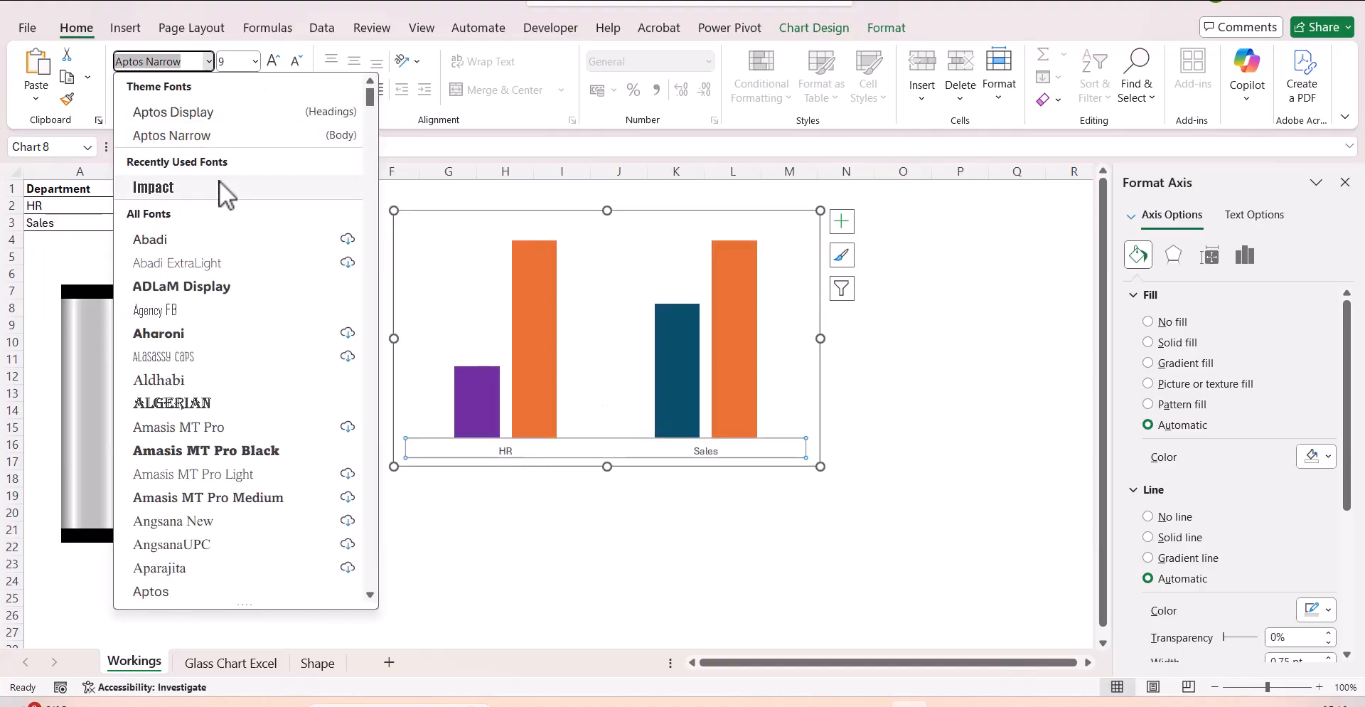
click(219, 182)
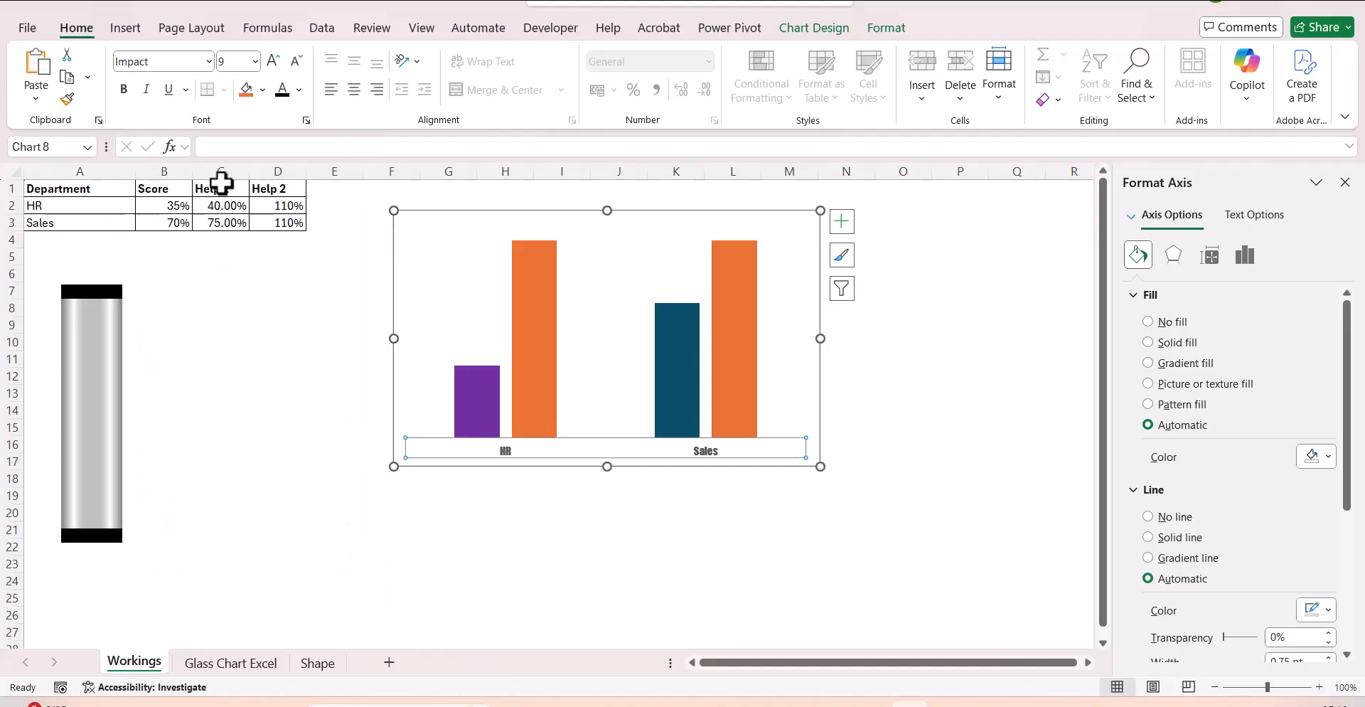
click(273, 61)
click(273, 62)
click(273, 62)
click(273, 61)
click(713, 526)
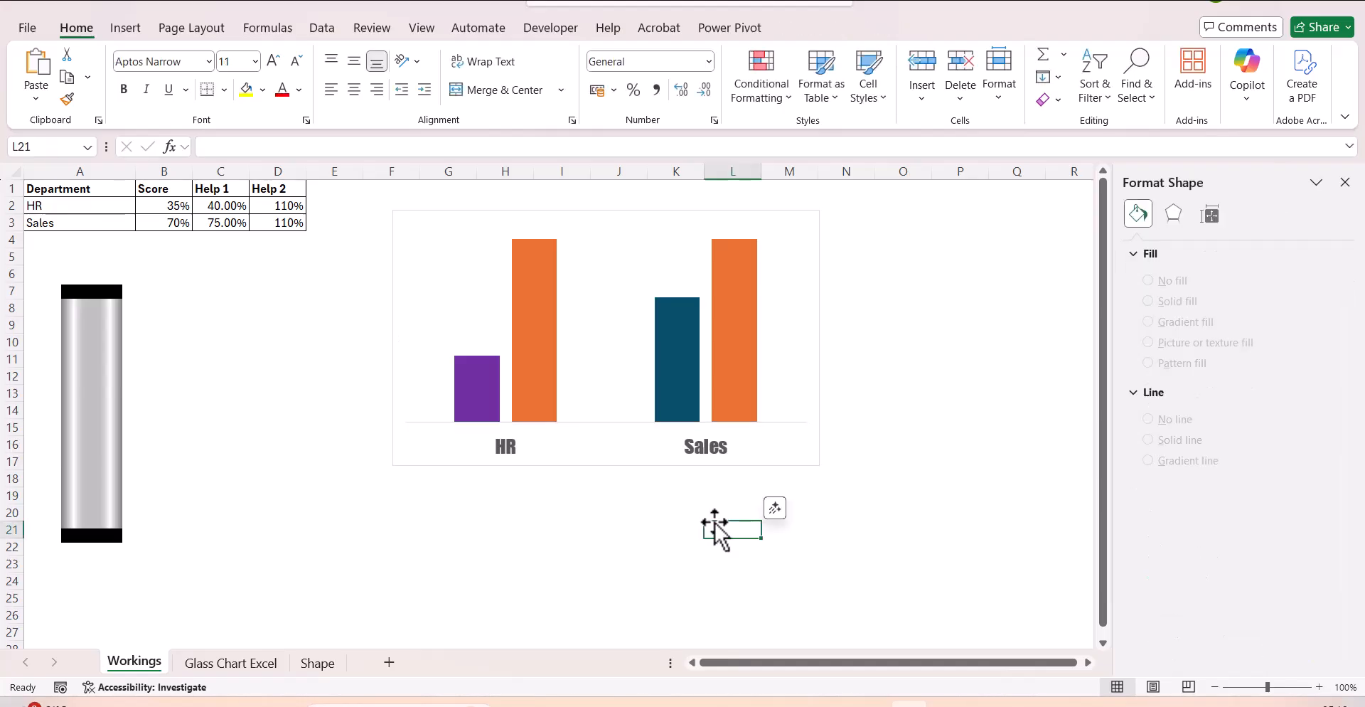
Copy the grouped glass cylinder shape and paste it as the fill of the Help 2 columns.
click(88, 449)
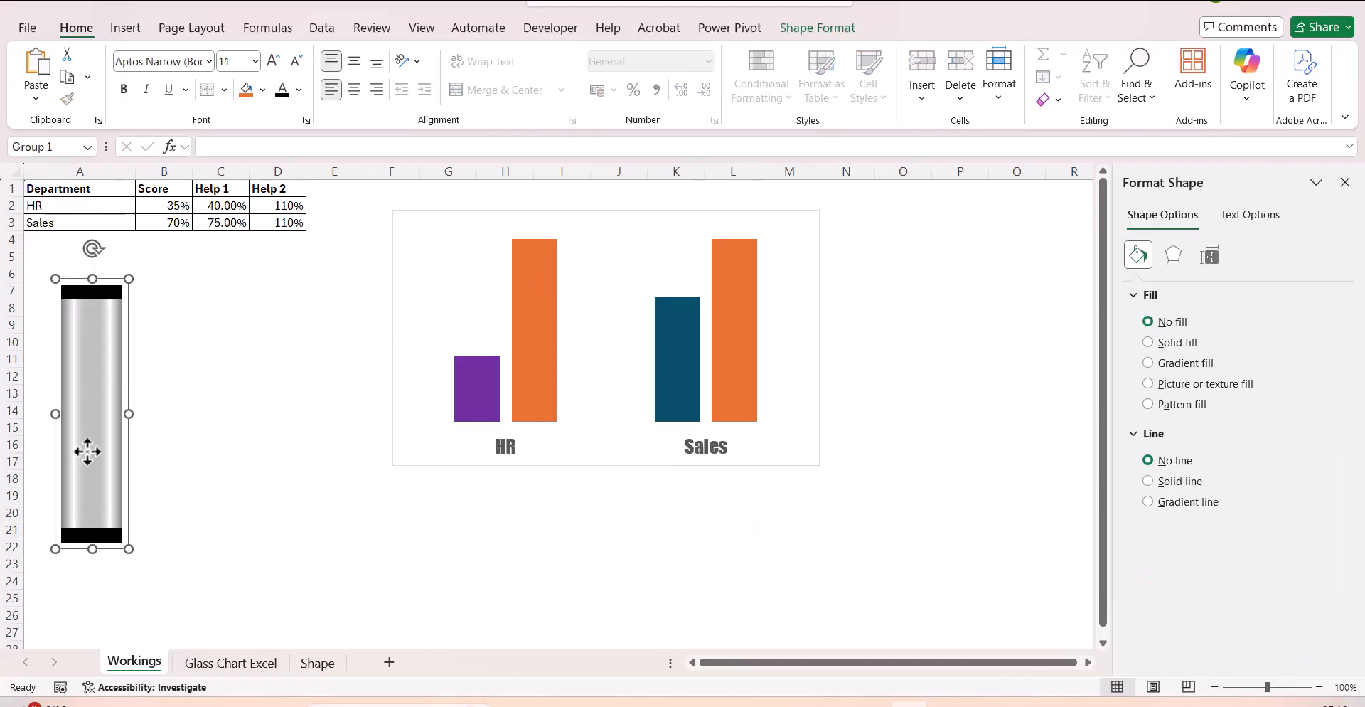
click(521, 357)
key(ctrl+v)
click(654, 581)
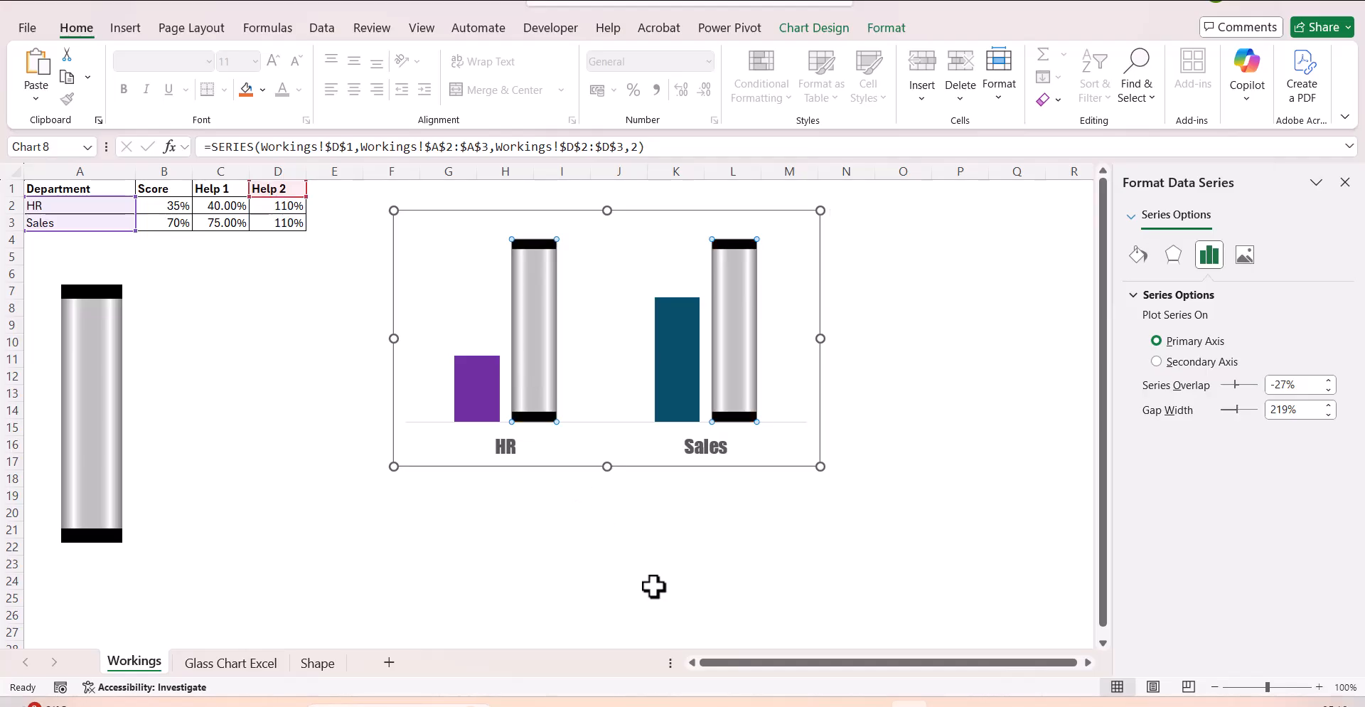
Set the Help 1 series overlap to 100% so the glass cylinders sit over the colored columns.
click(681, 398)
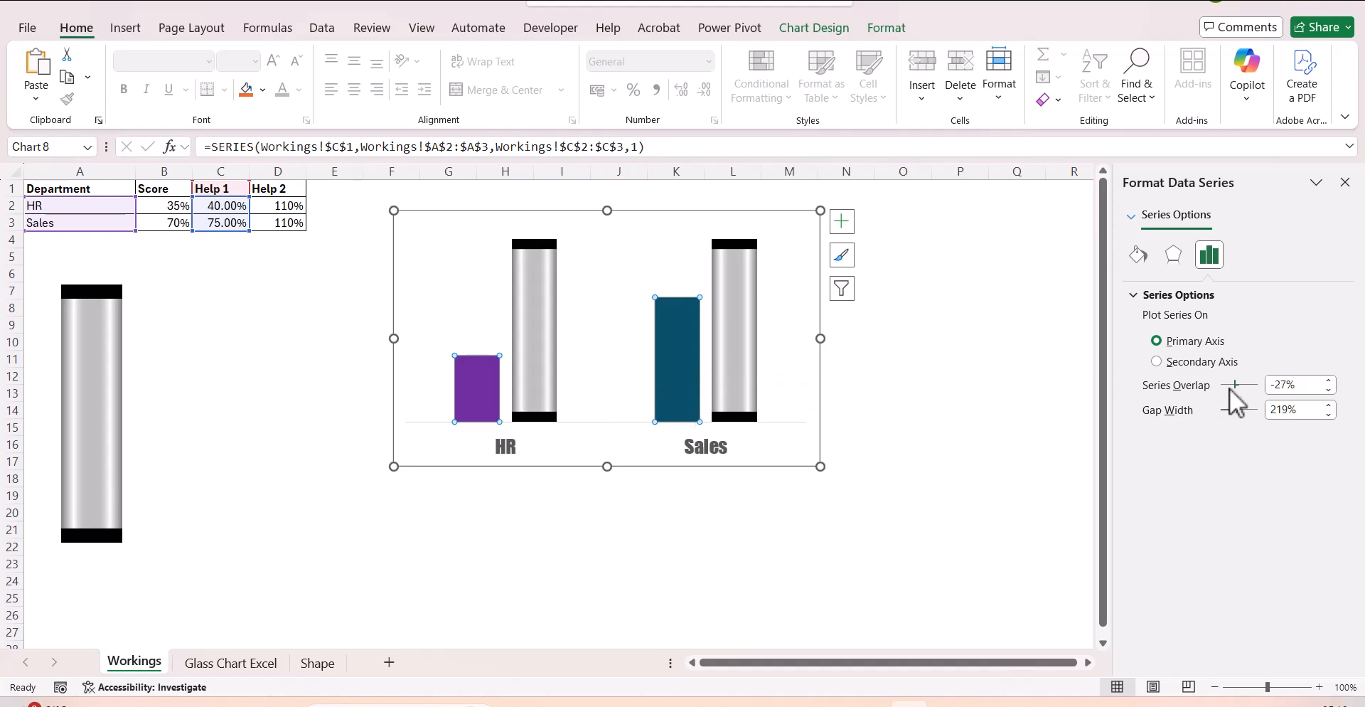
drag(1238, 385, 1259, 384)
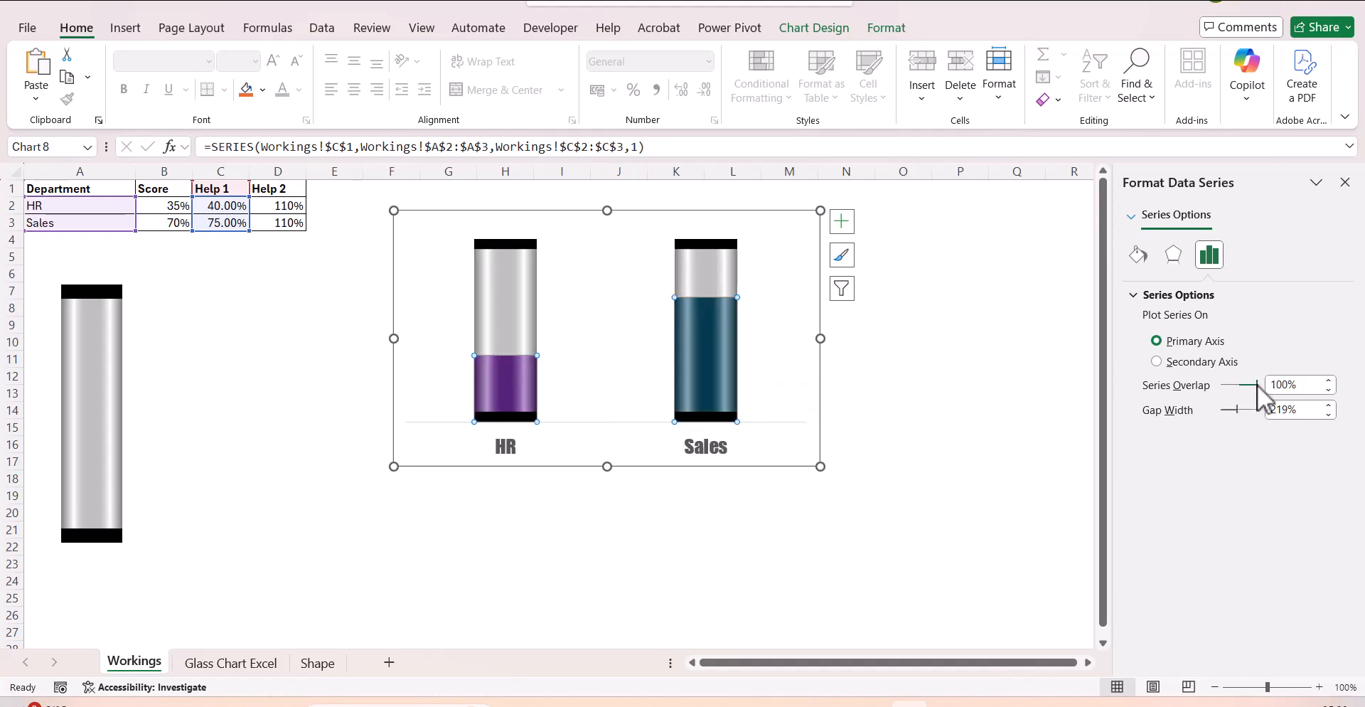
Enlarge the chart, mainly in height, so its lower edge reaches about row 22.
click(944, 429)
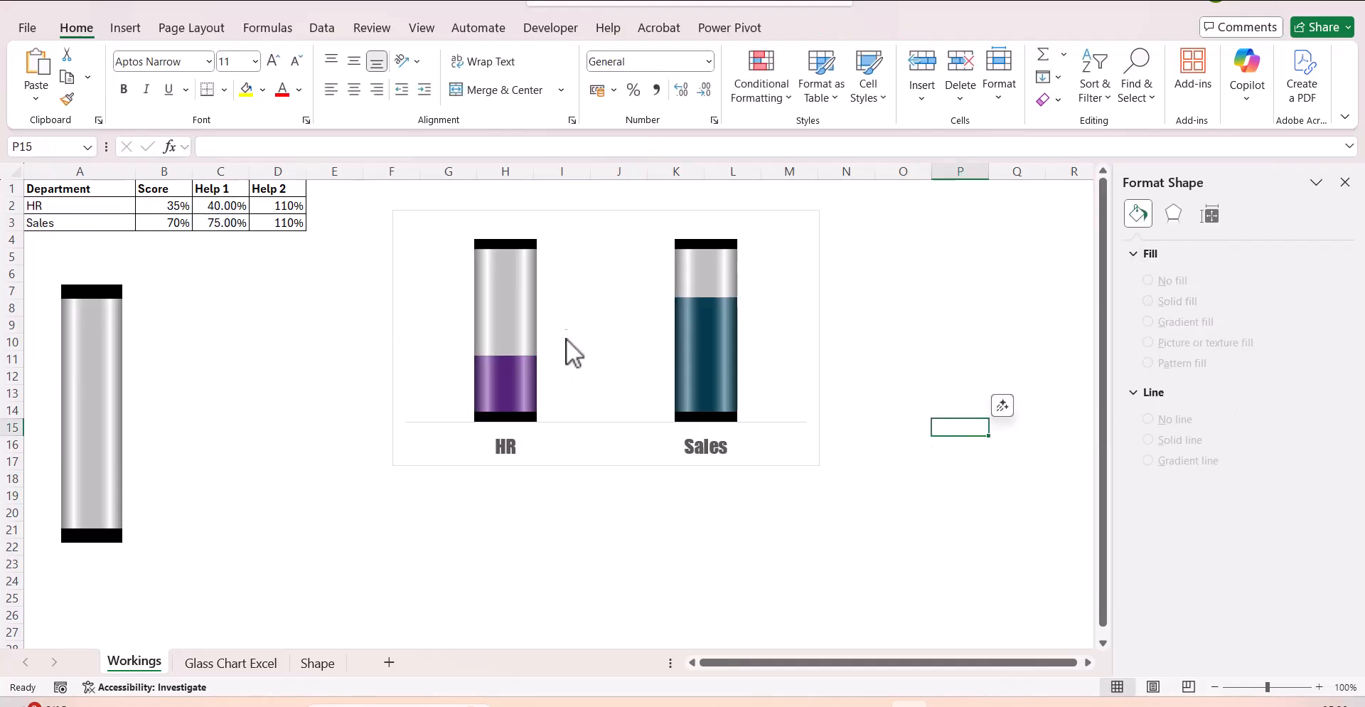
click(801, 462)
drag(819, 466, 836, 551)
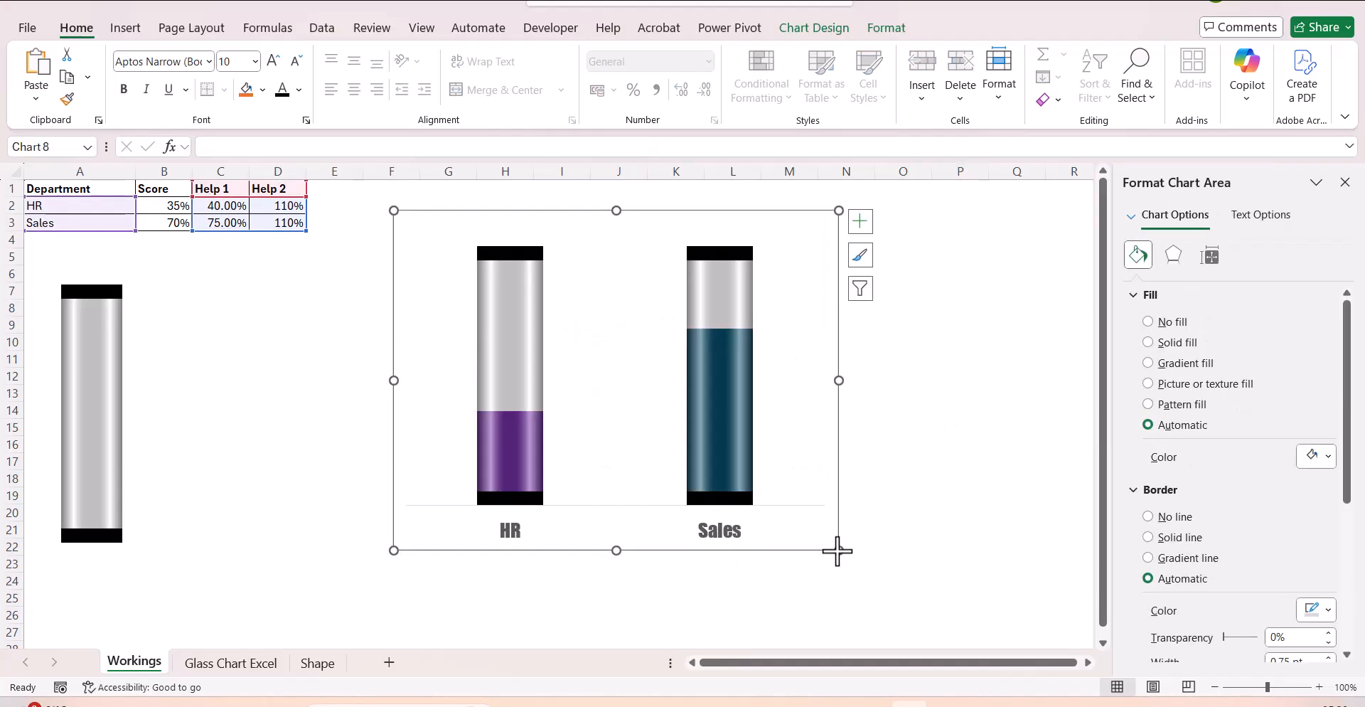
Add data labels to the Help 2 glass cylinder series.
click(705, 427)
right_click(707, 429)
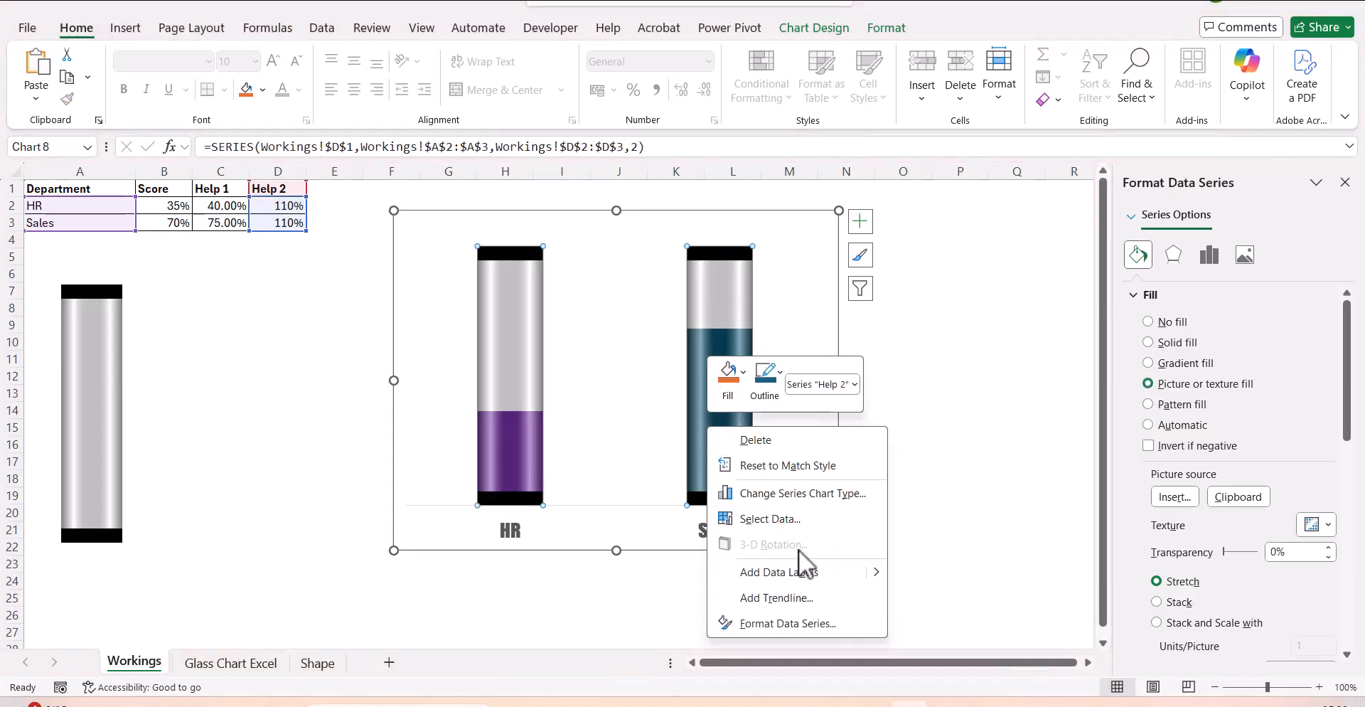
click(808, 567)
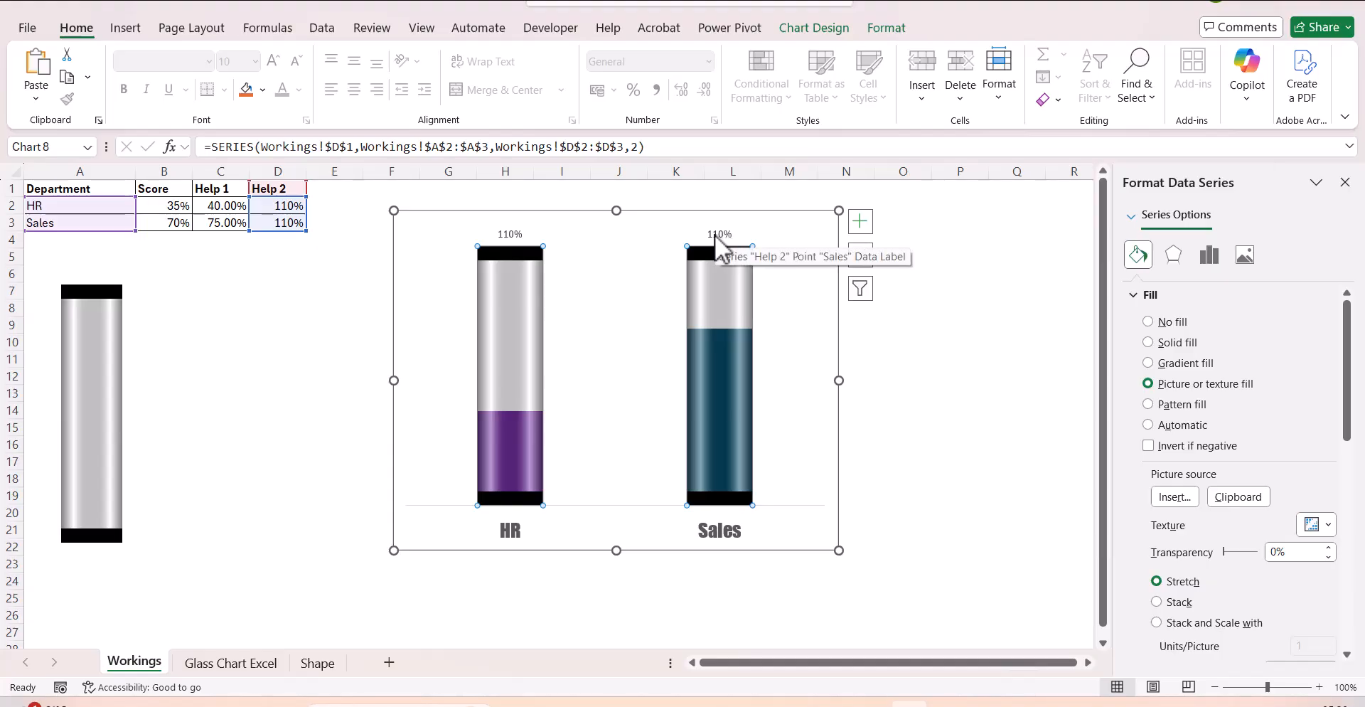
Make the Help 2 data labels show the scores from cells B2:B3 instead of the series values.
click(514, 238)
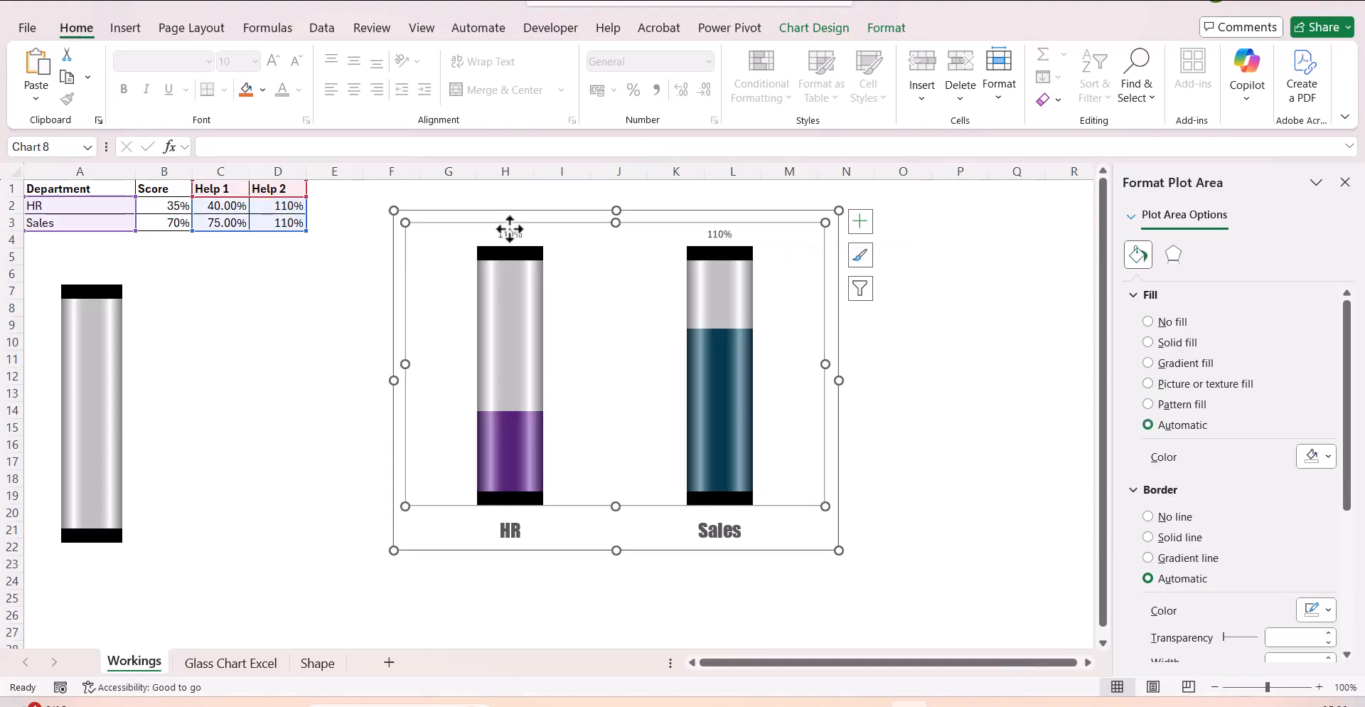
click(509, 232)
right_click(510, 233)
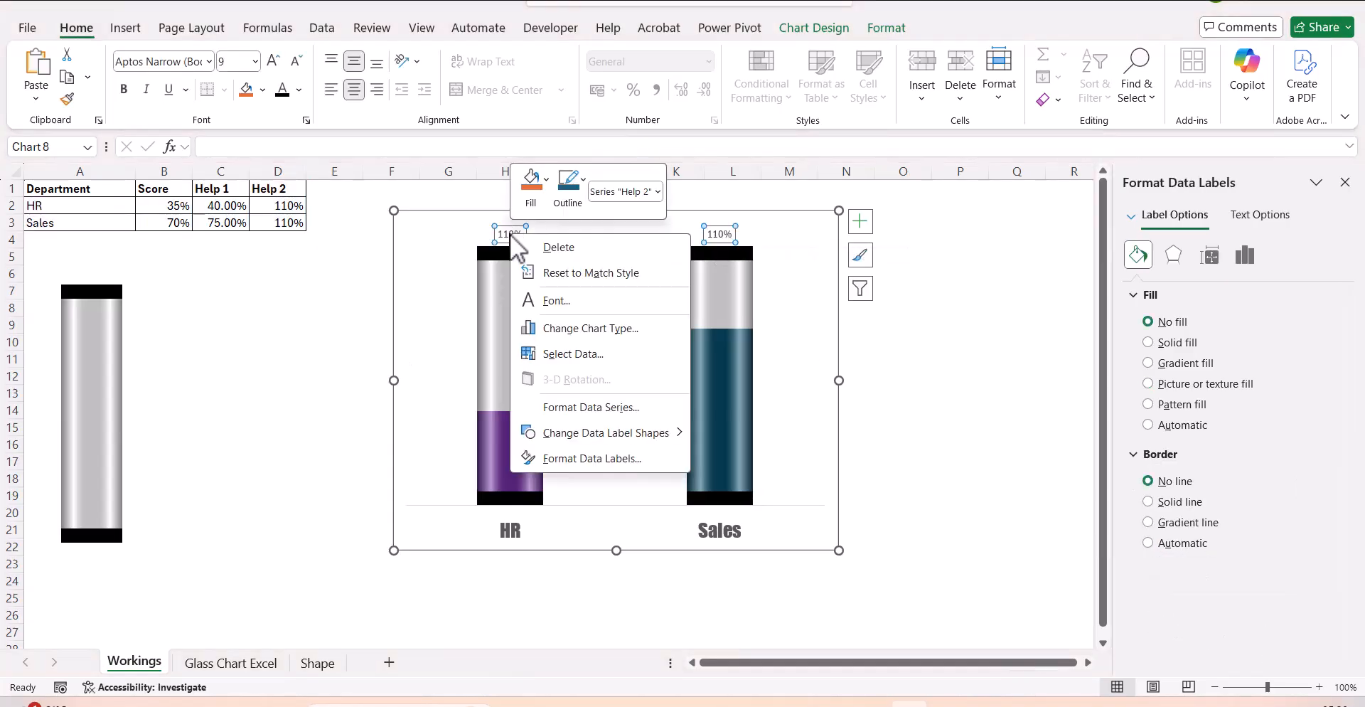
click(637, 455)
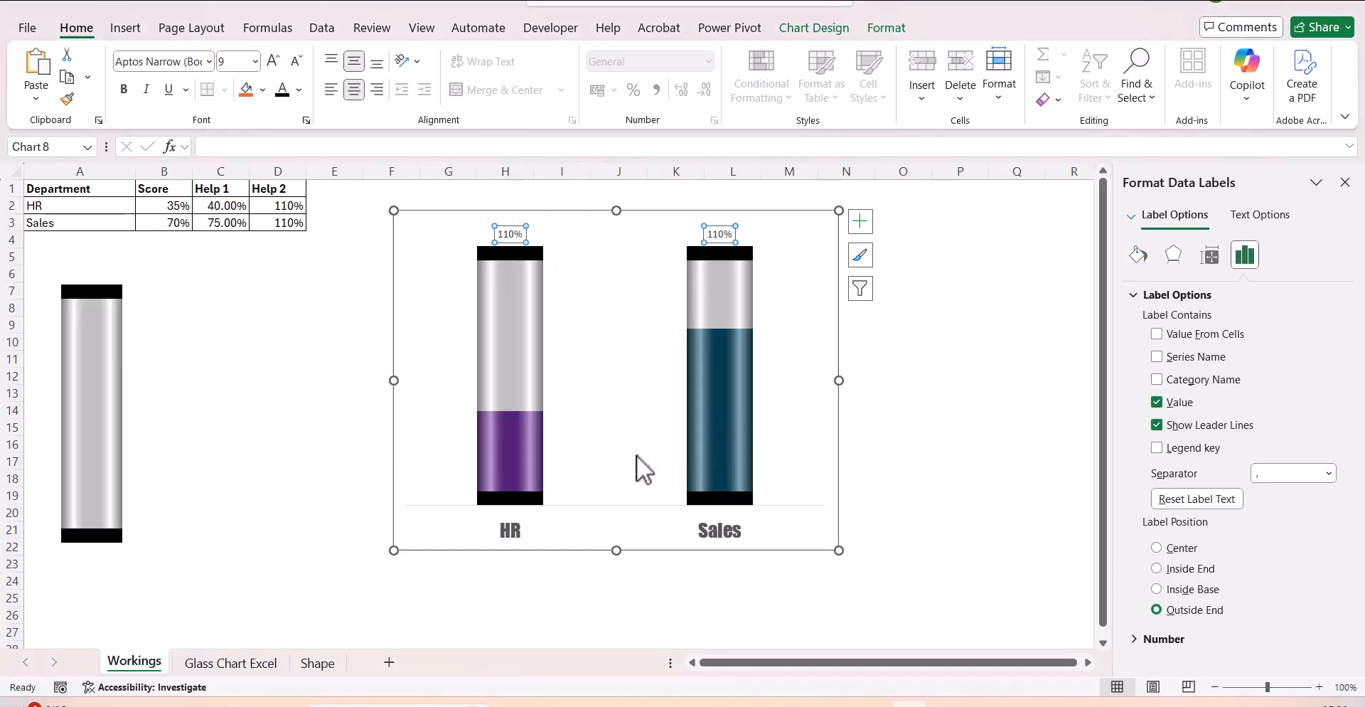
click(1156, 334)
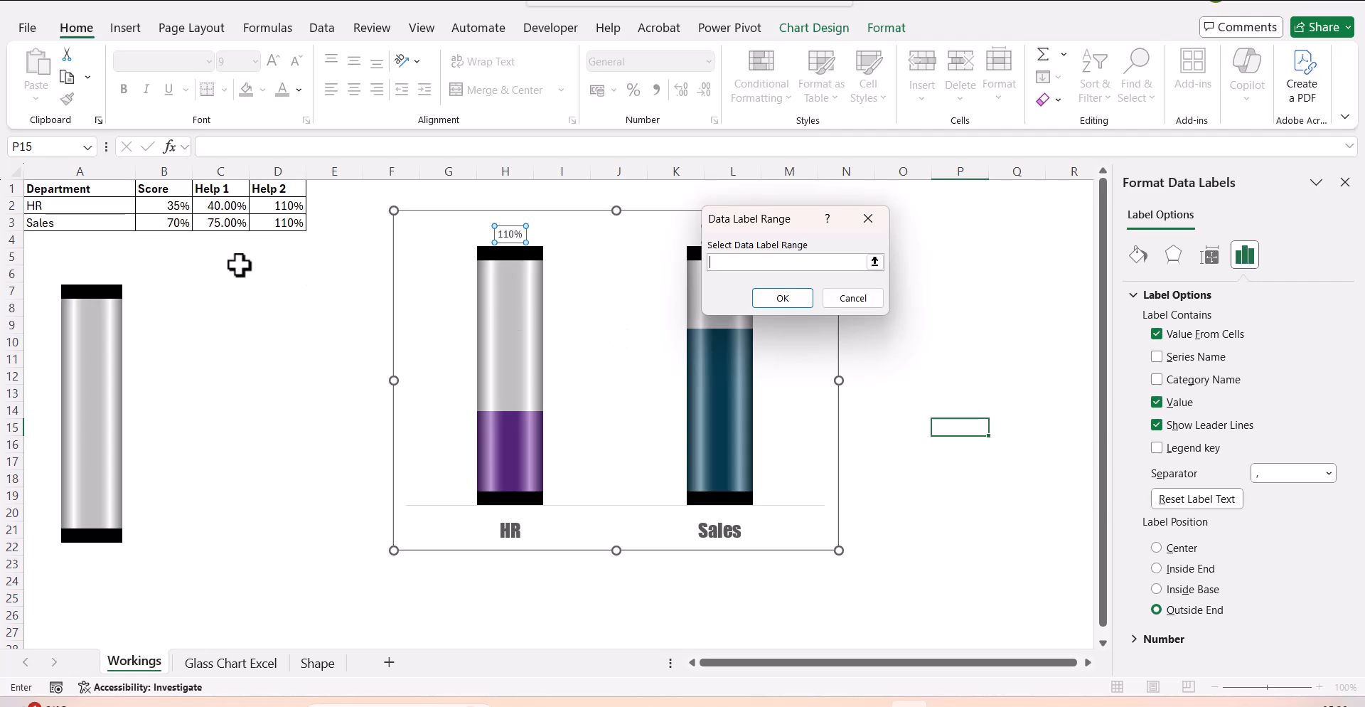
drag(162, 211, 164, 222)
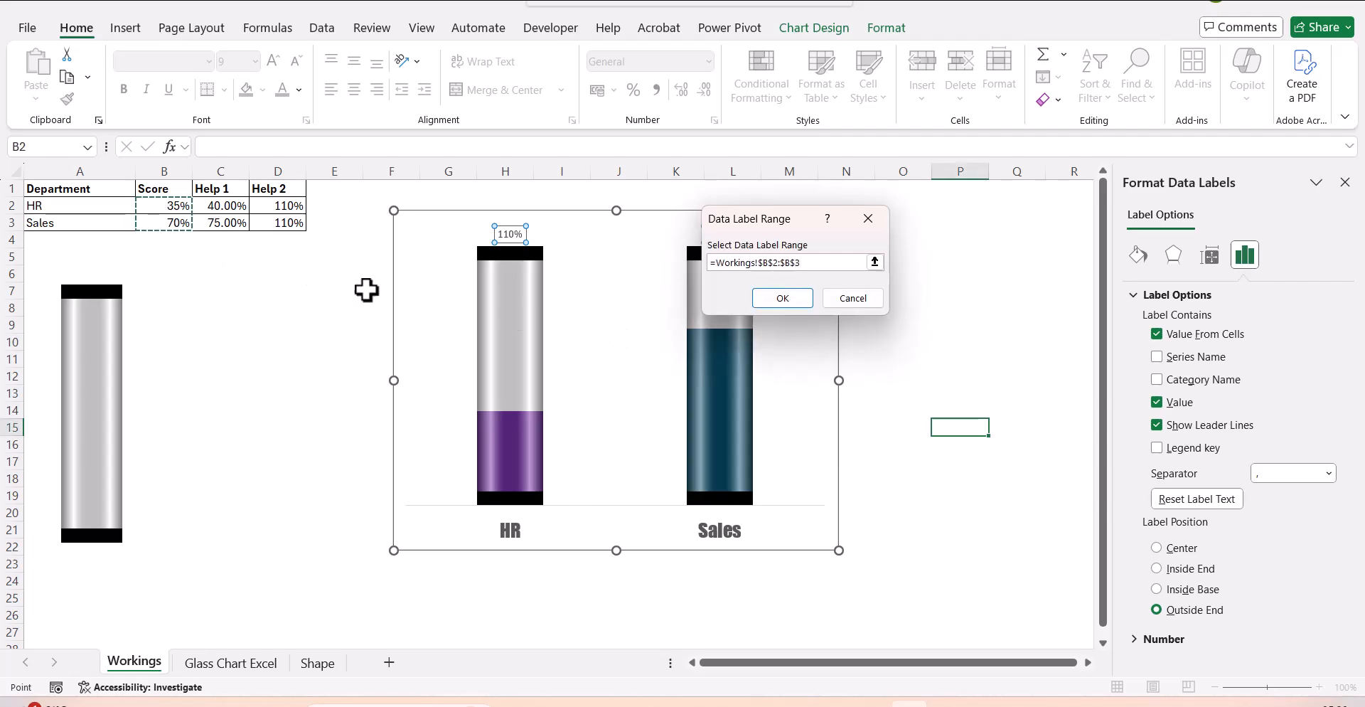
click(782, 299)
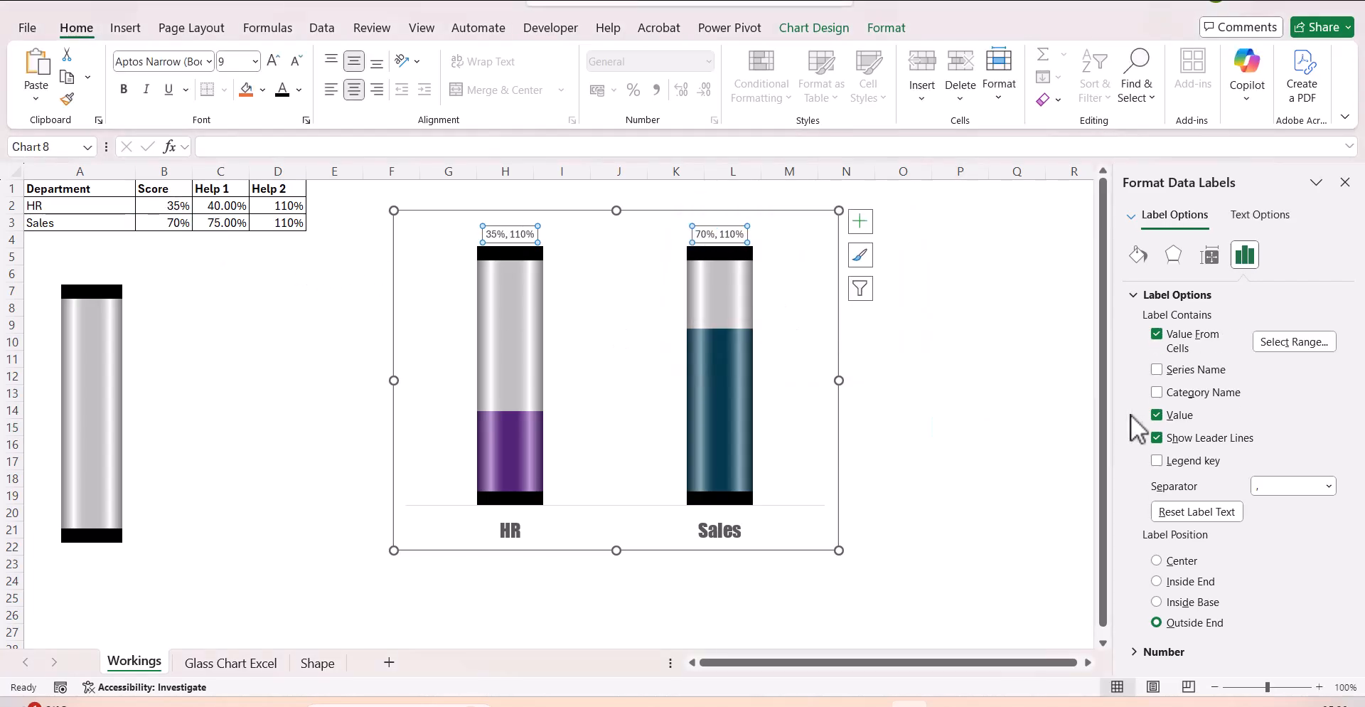
click(1156, 415)
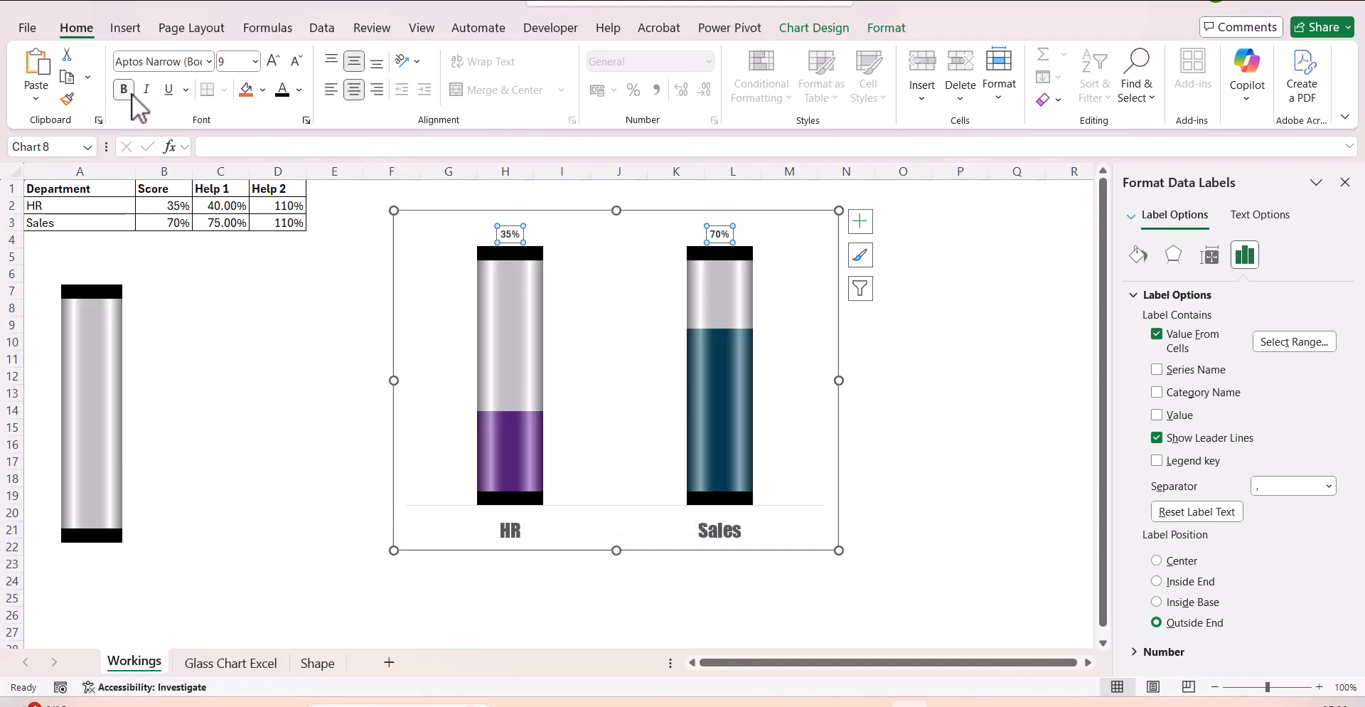
Format the score data labels in the Impact font, size 14, without bold.
click(209, 62)
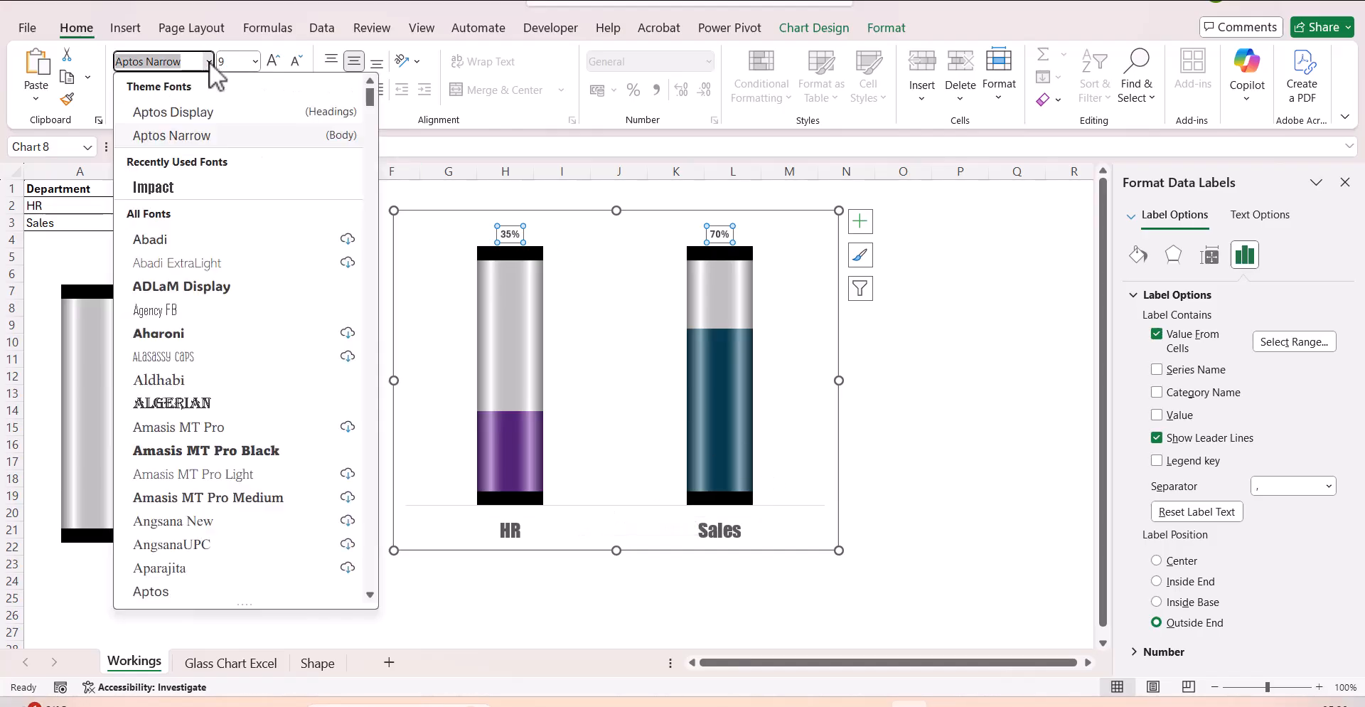
click(220, 186)
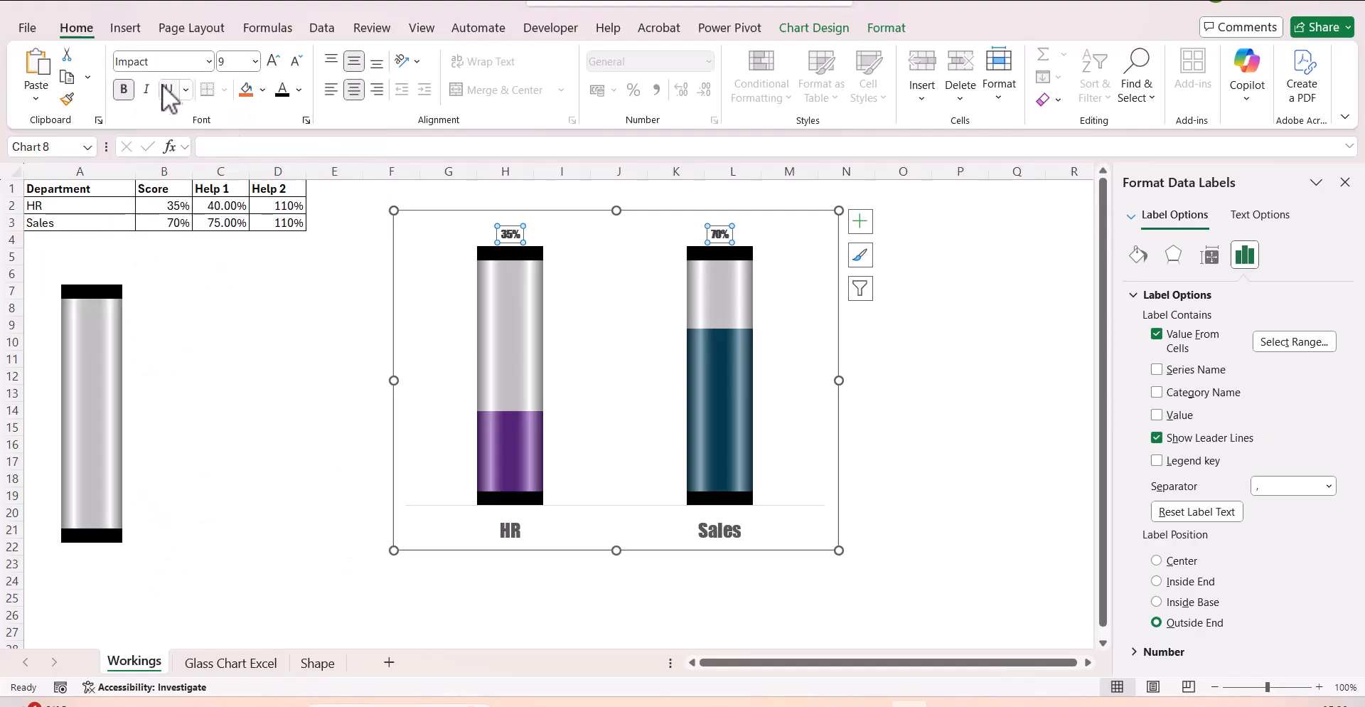
click(124, 89)
click(273, 61)
click(274, 61)
click(274, 61)
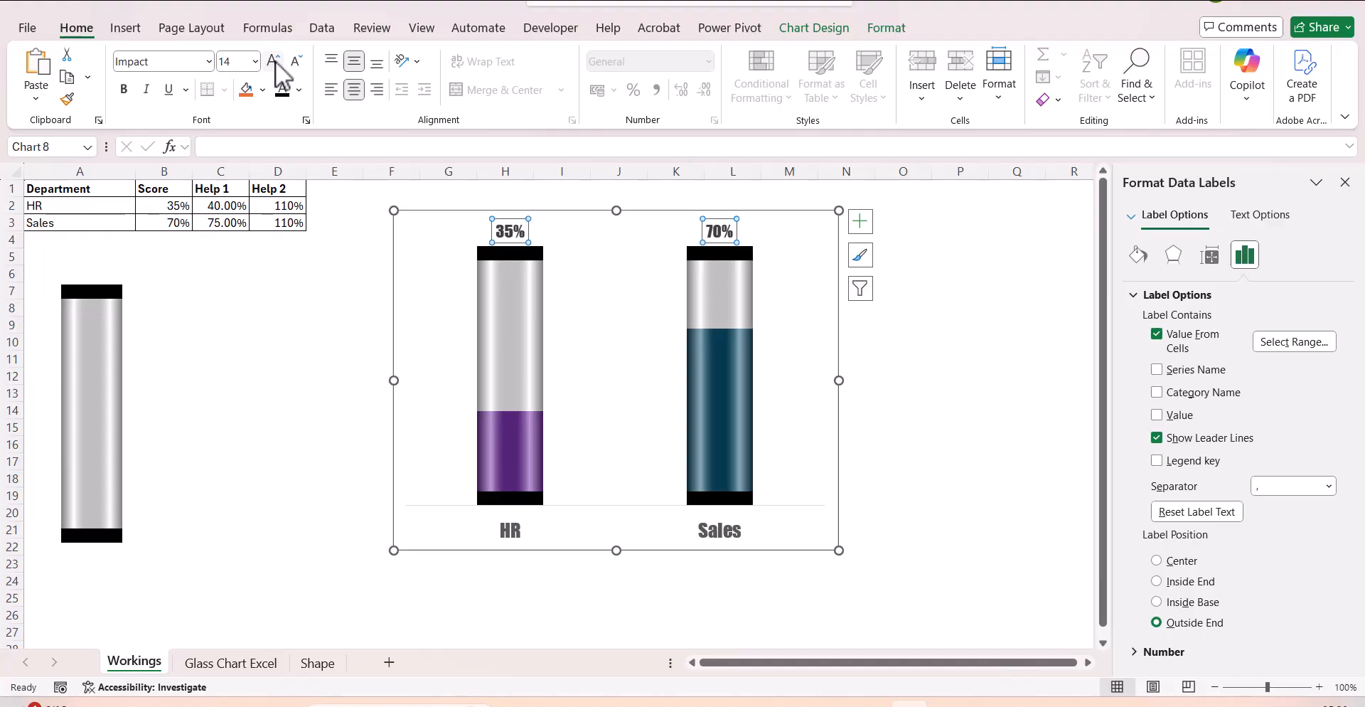
click(950, 343)
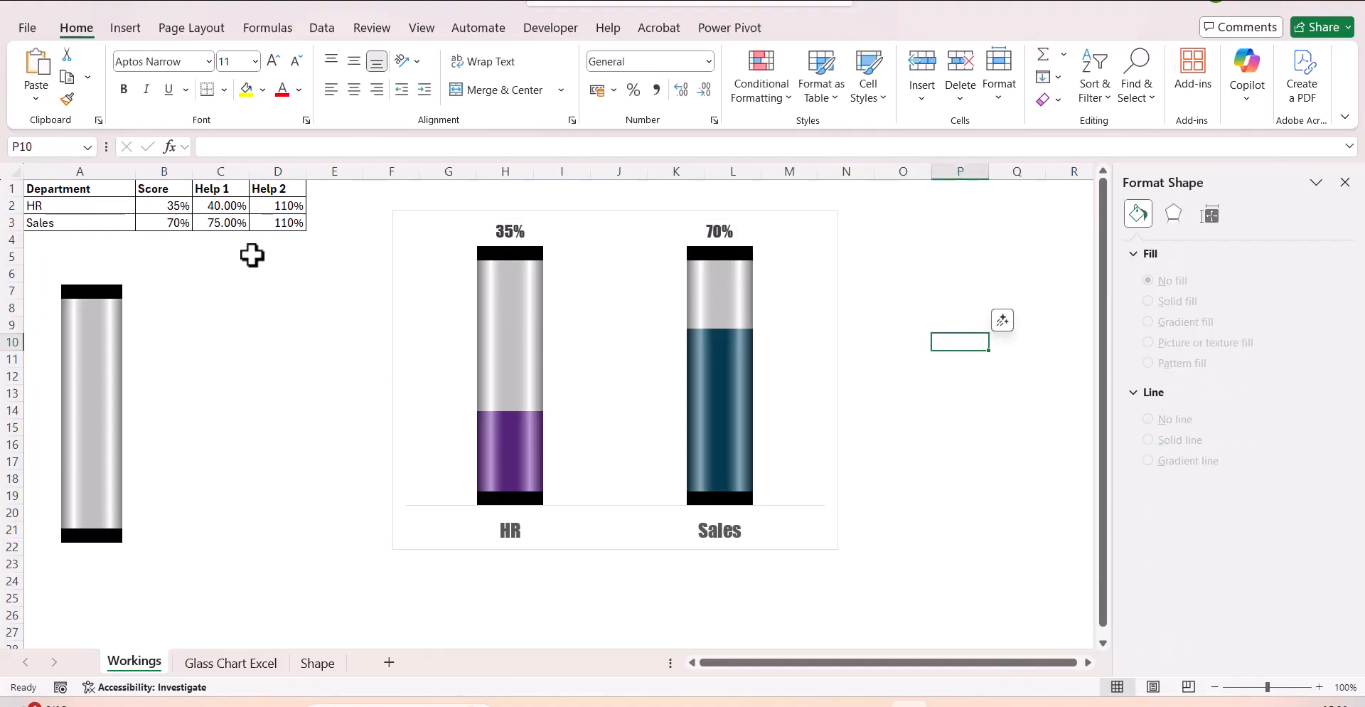
Set the Sales score in B3 to 100% to test the chart.
click(178, 224)
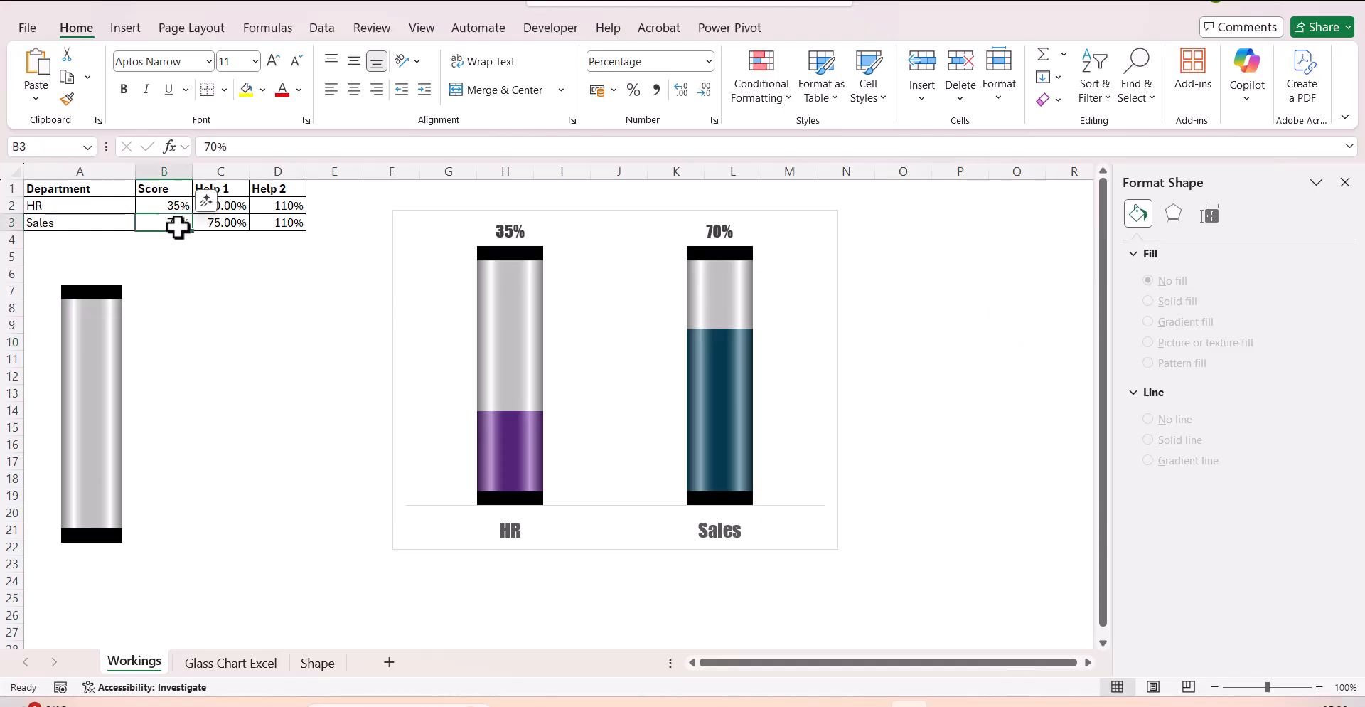
text(100)
key(Return)
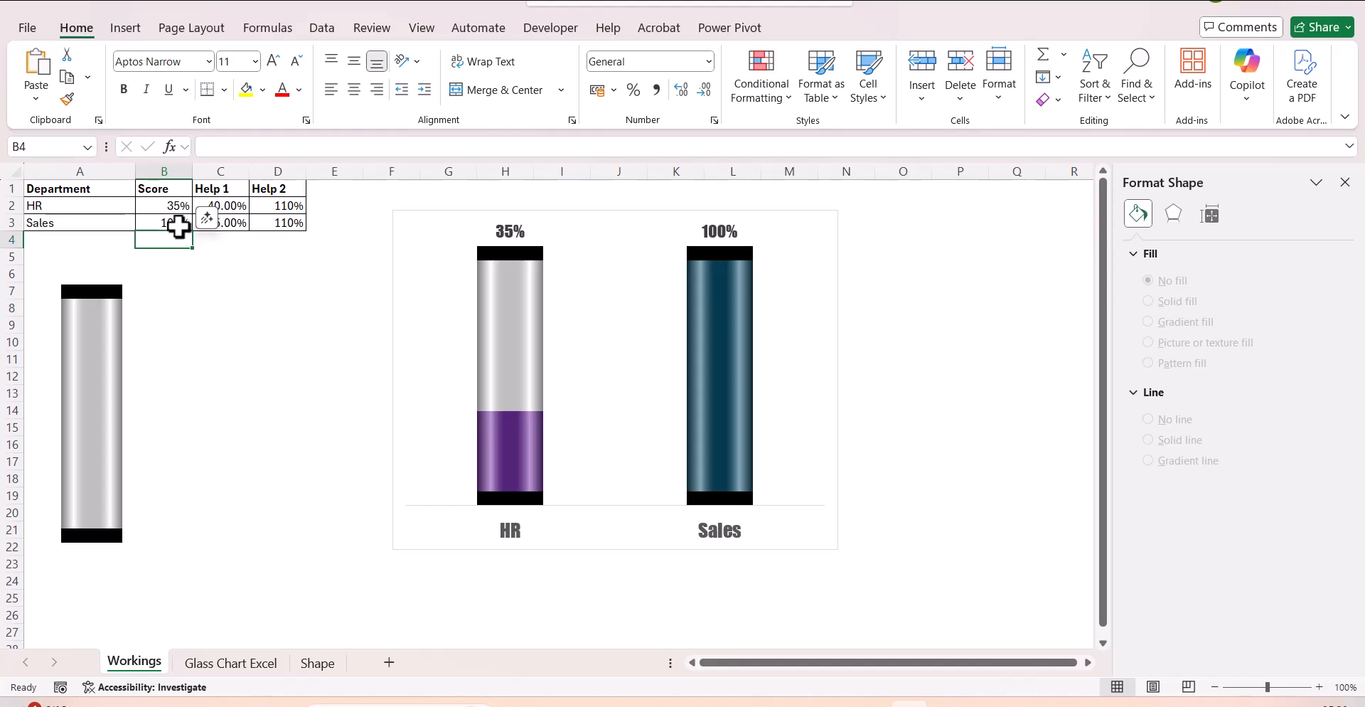
Set the HR score in B2 to 25%.
click(173, 211)
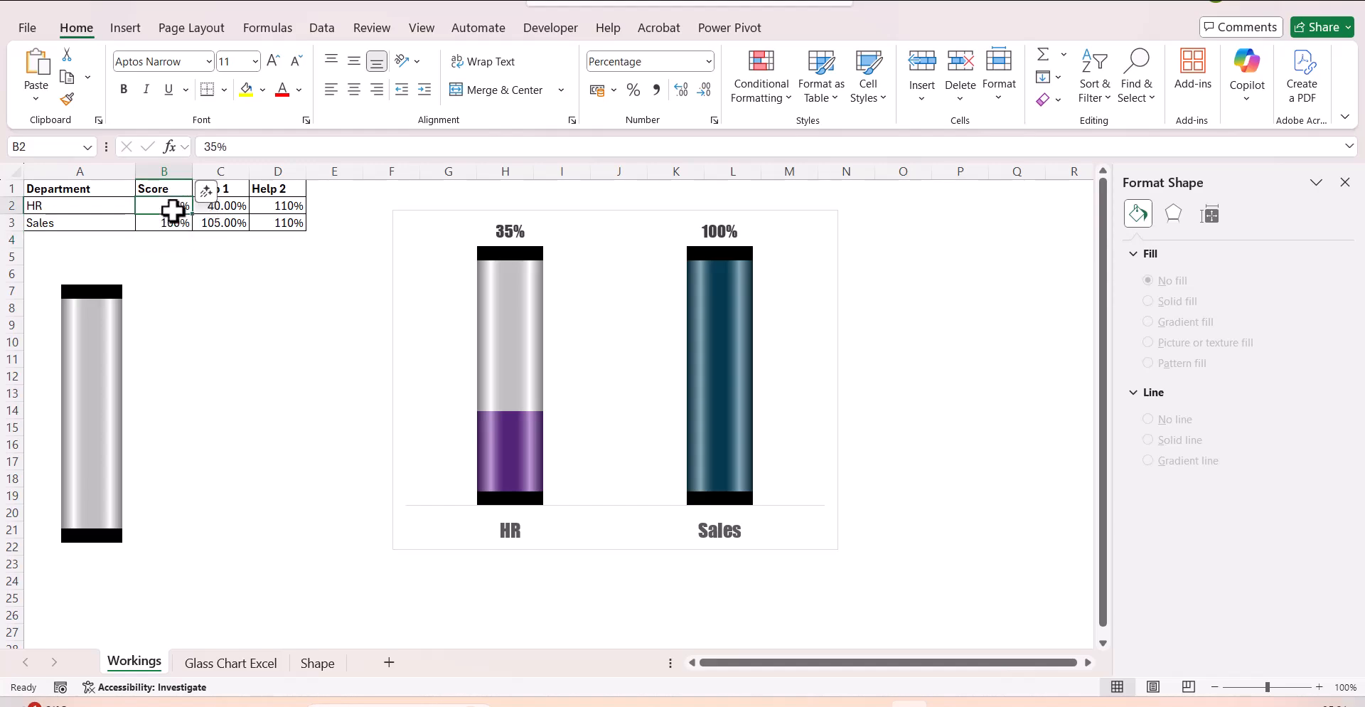
text(25)
key(Return)
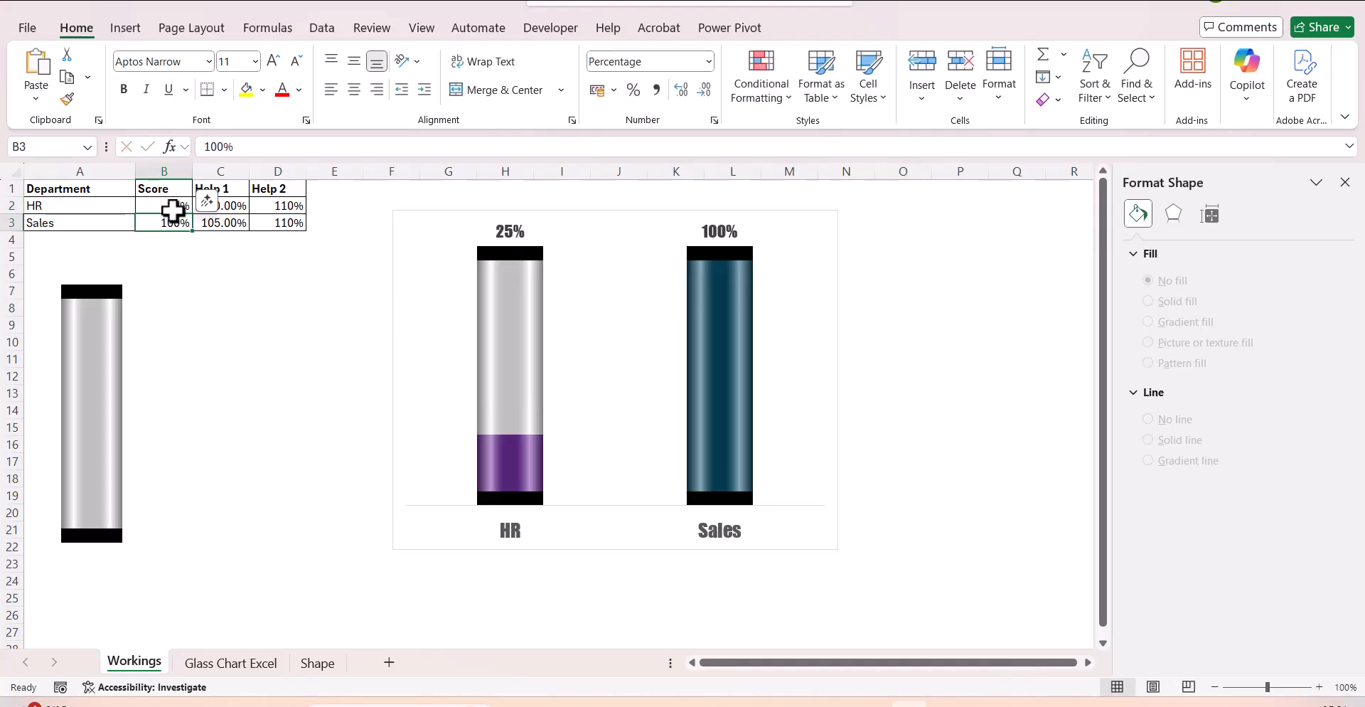
Change the HR score in B2 to 85%.
click(172, 209)
text(85)
key(Return)
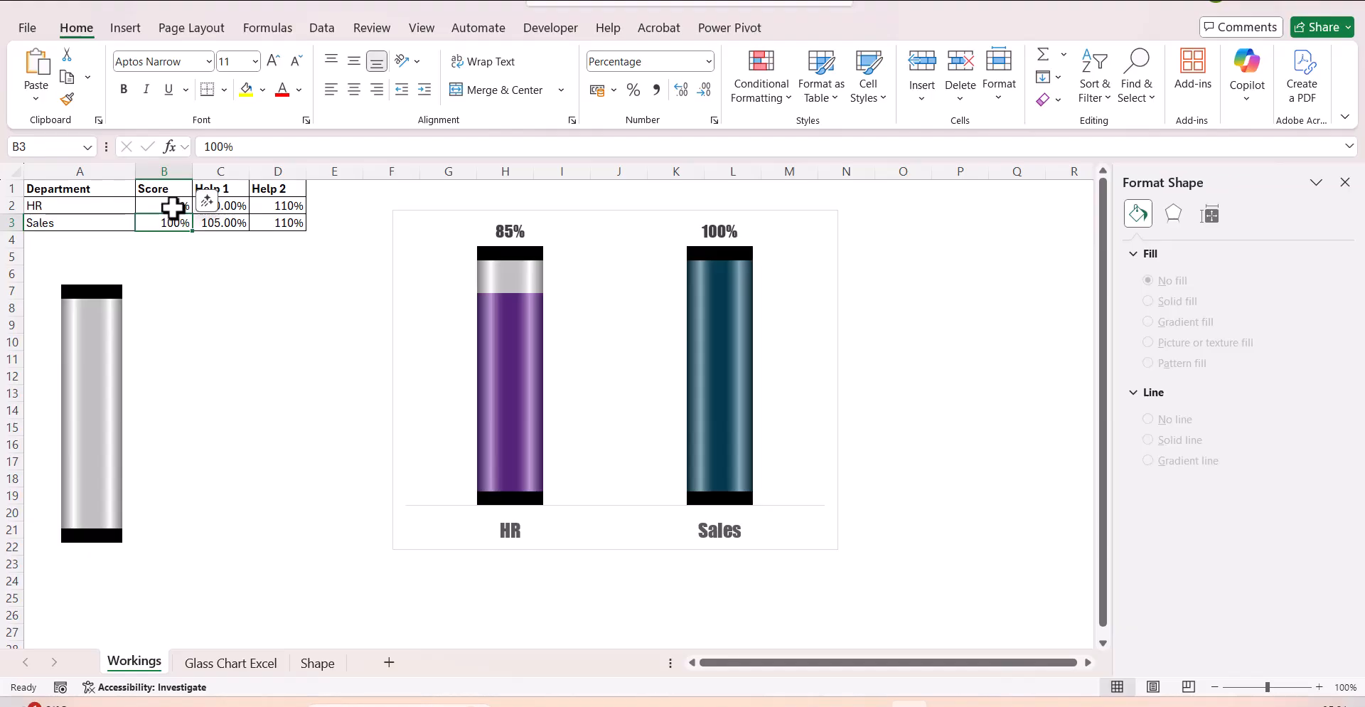